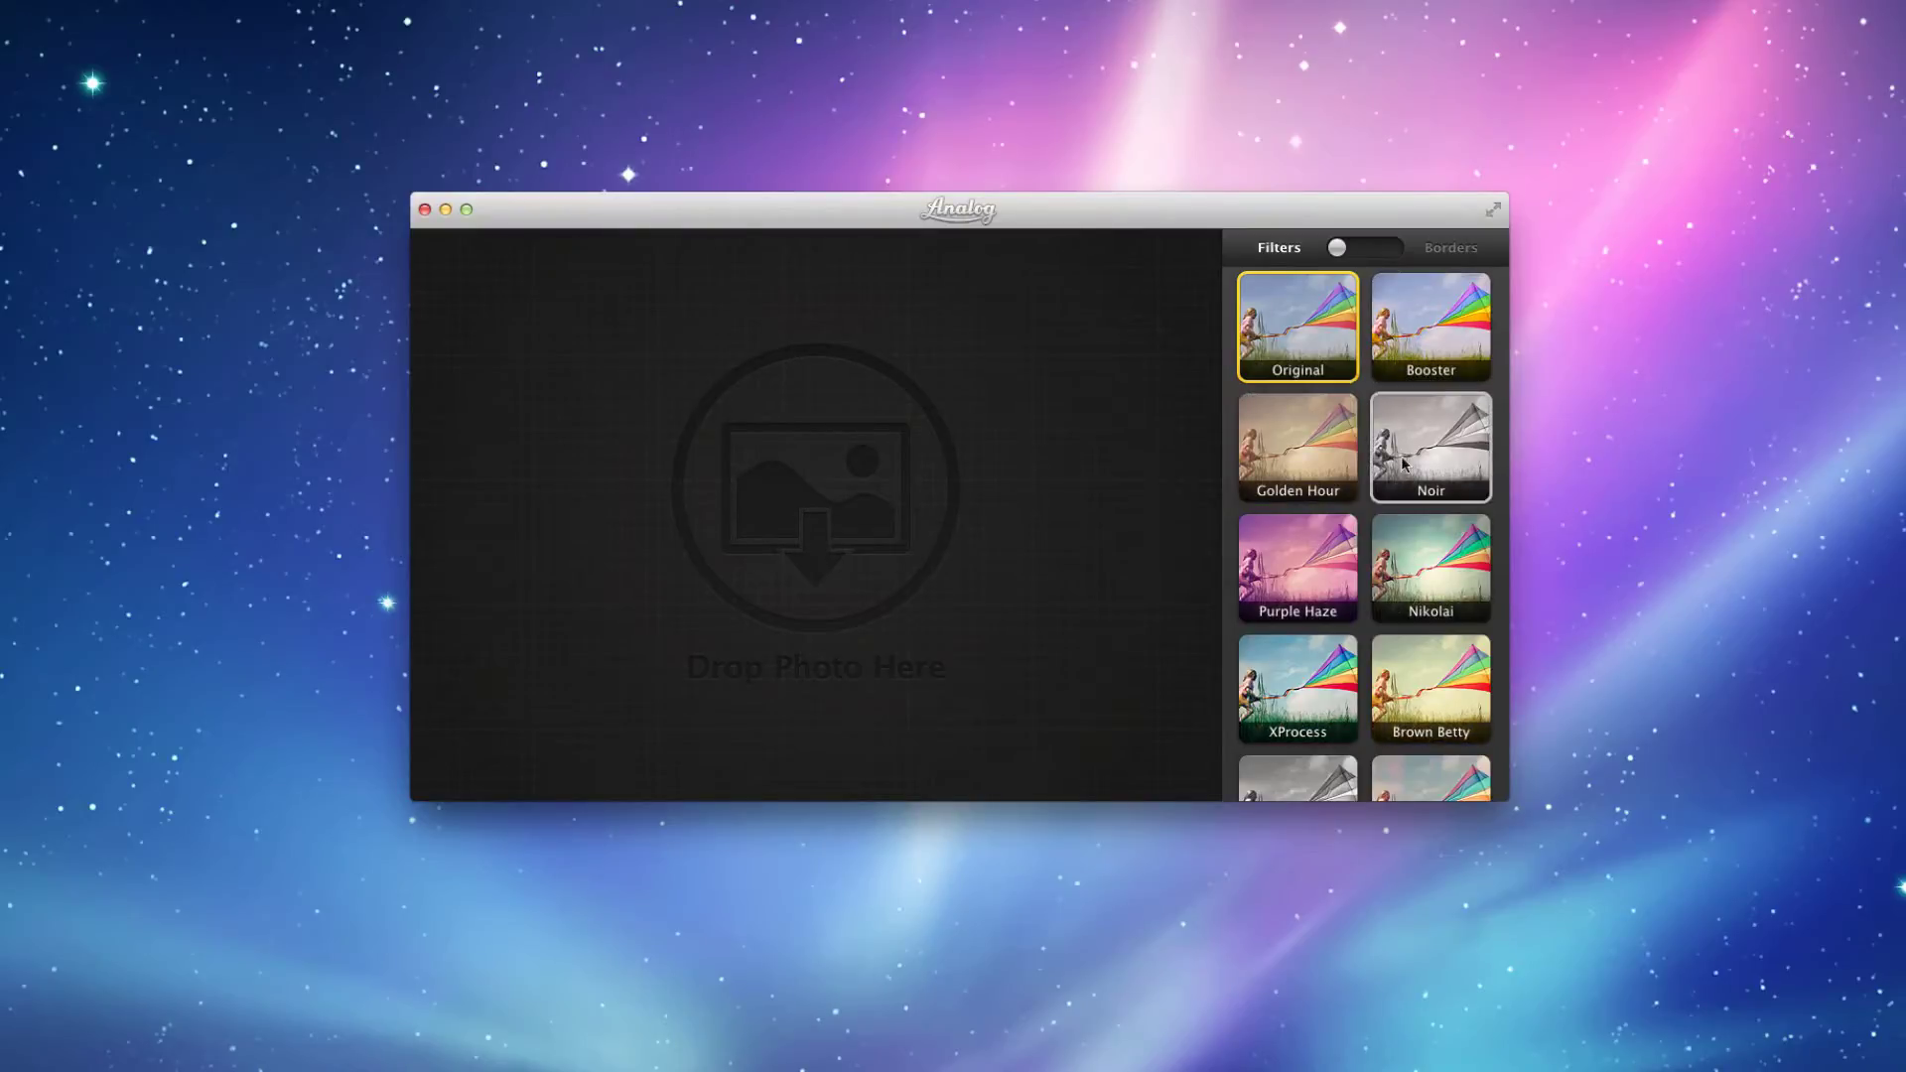
Browse the filter thumbnails, then switch the gallery to border styles like Sprocket and Retro.
scroll(1346, 568, "down", 6)
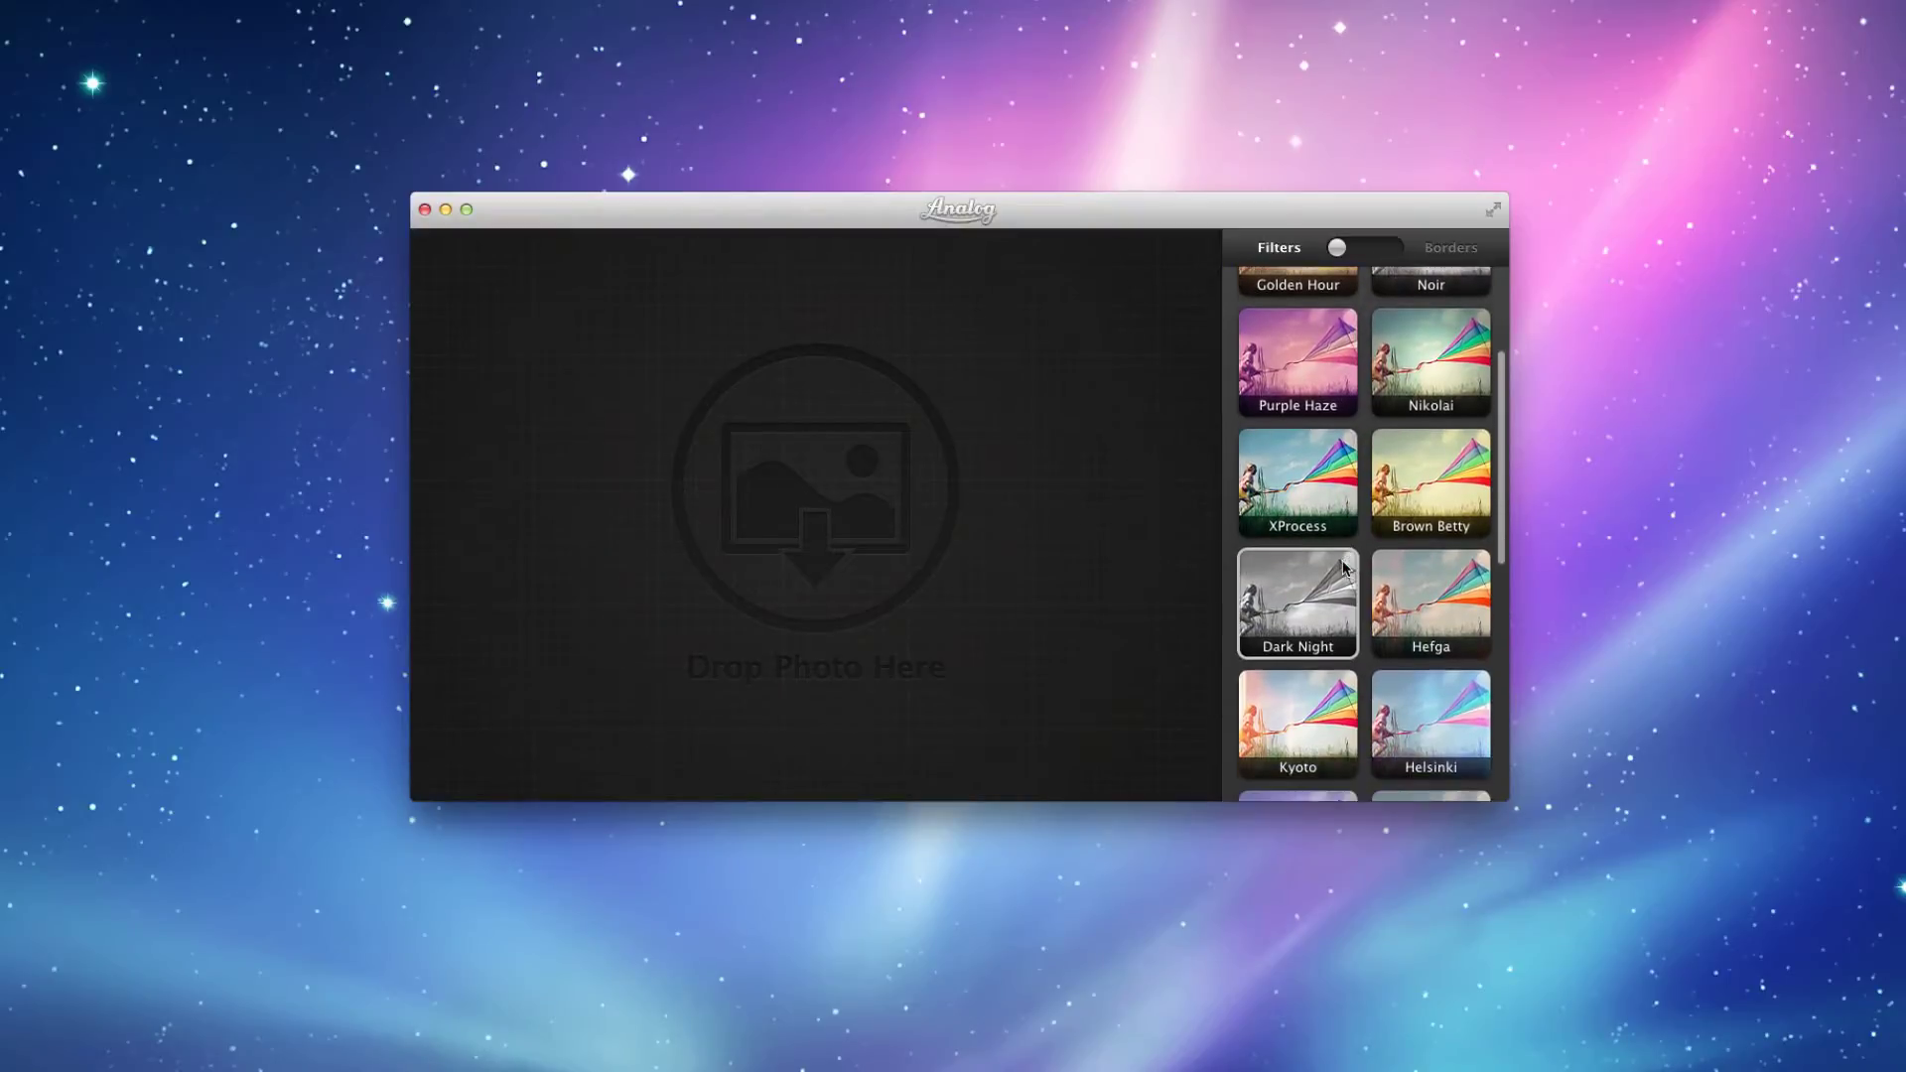
scroll(1346, 568, "down", 7)
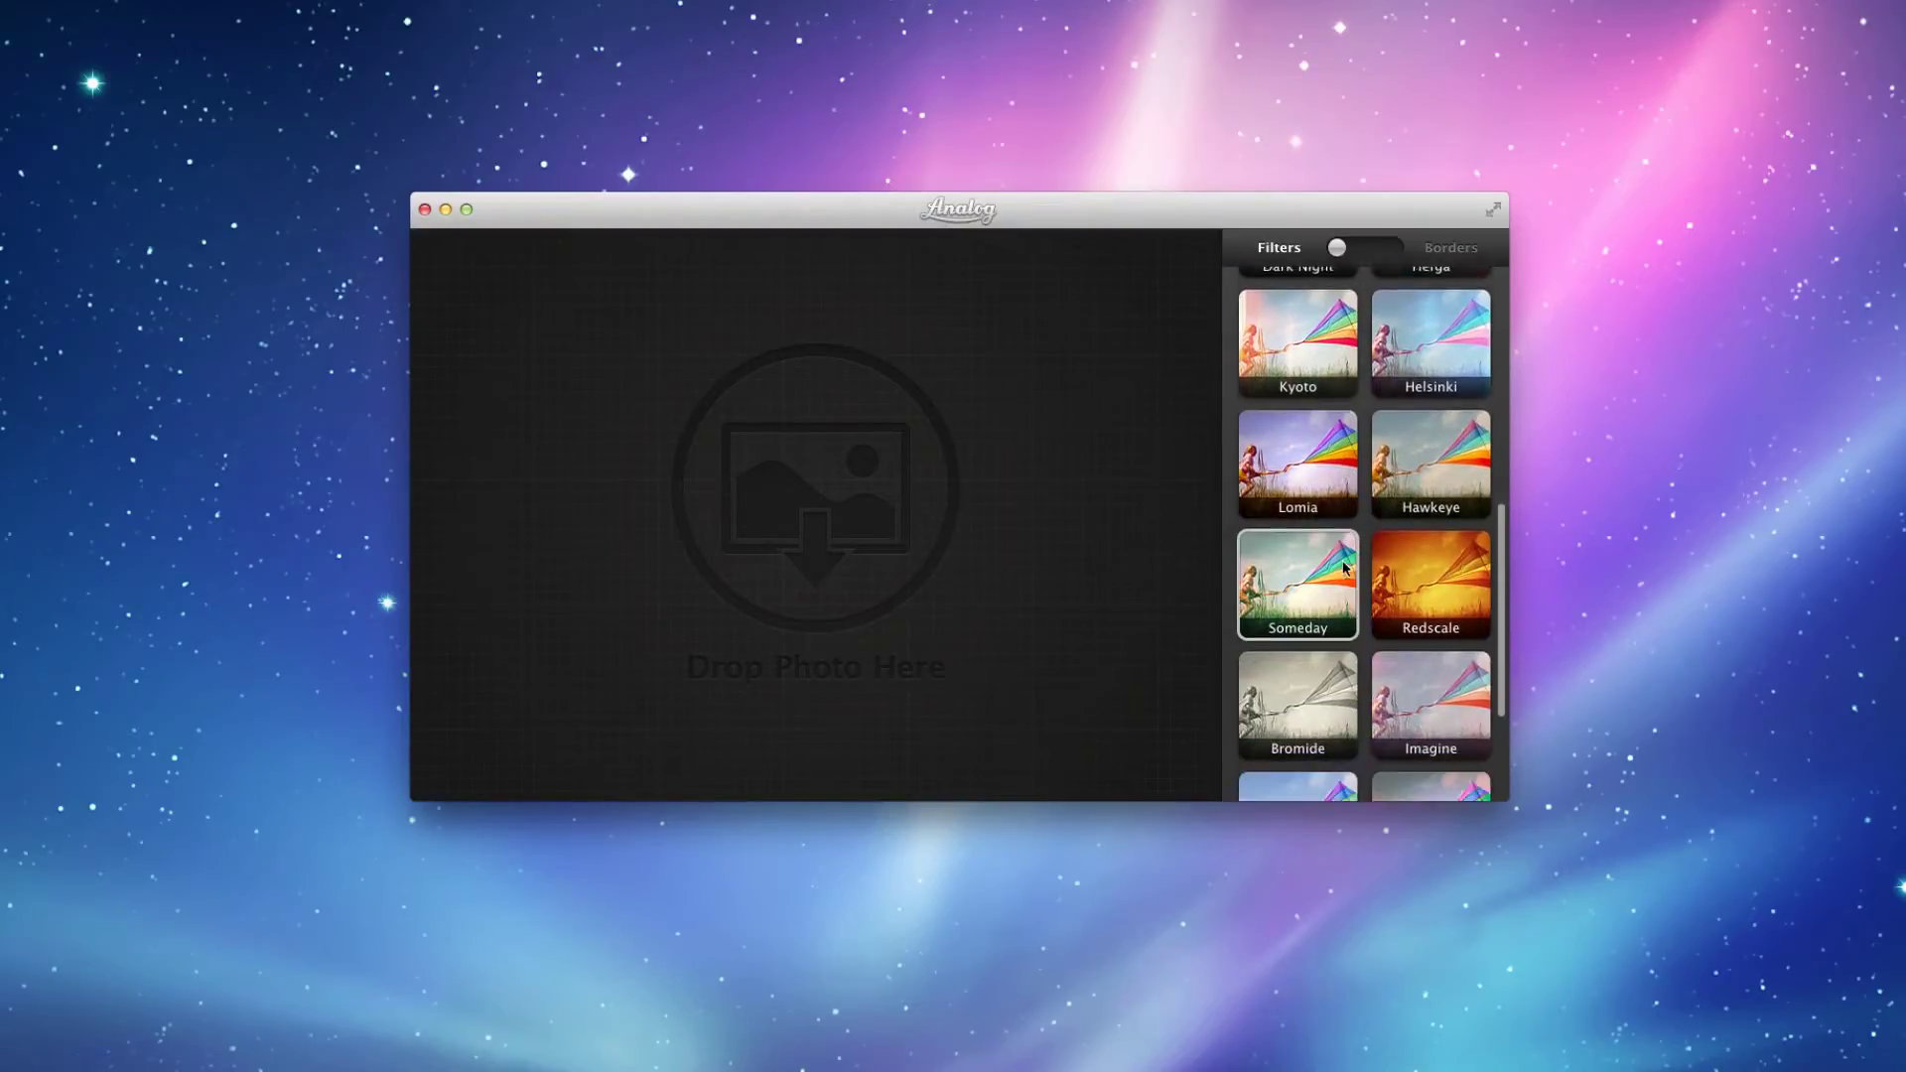
scroll(1340, 595, "up", 13)
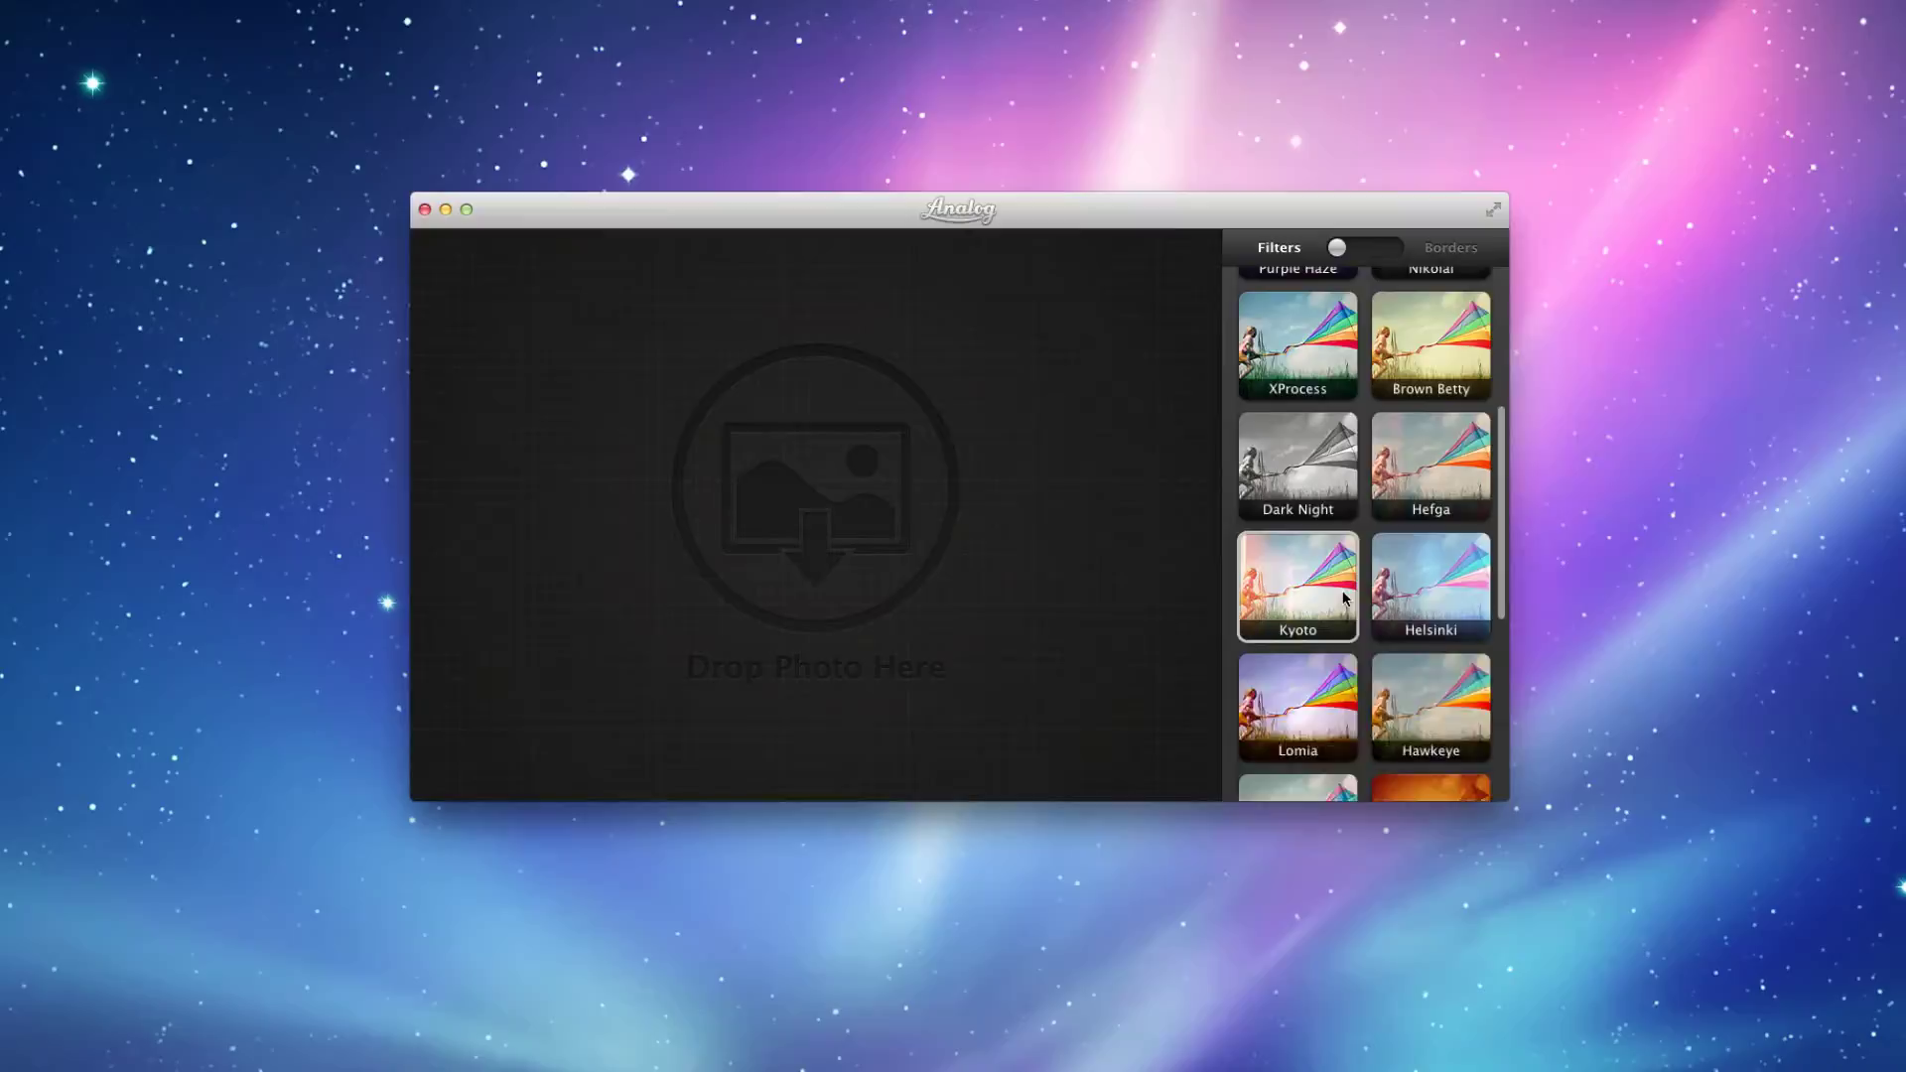
left_click(1348, 256)
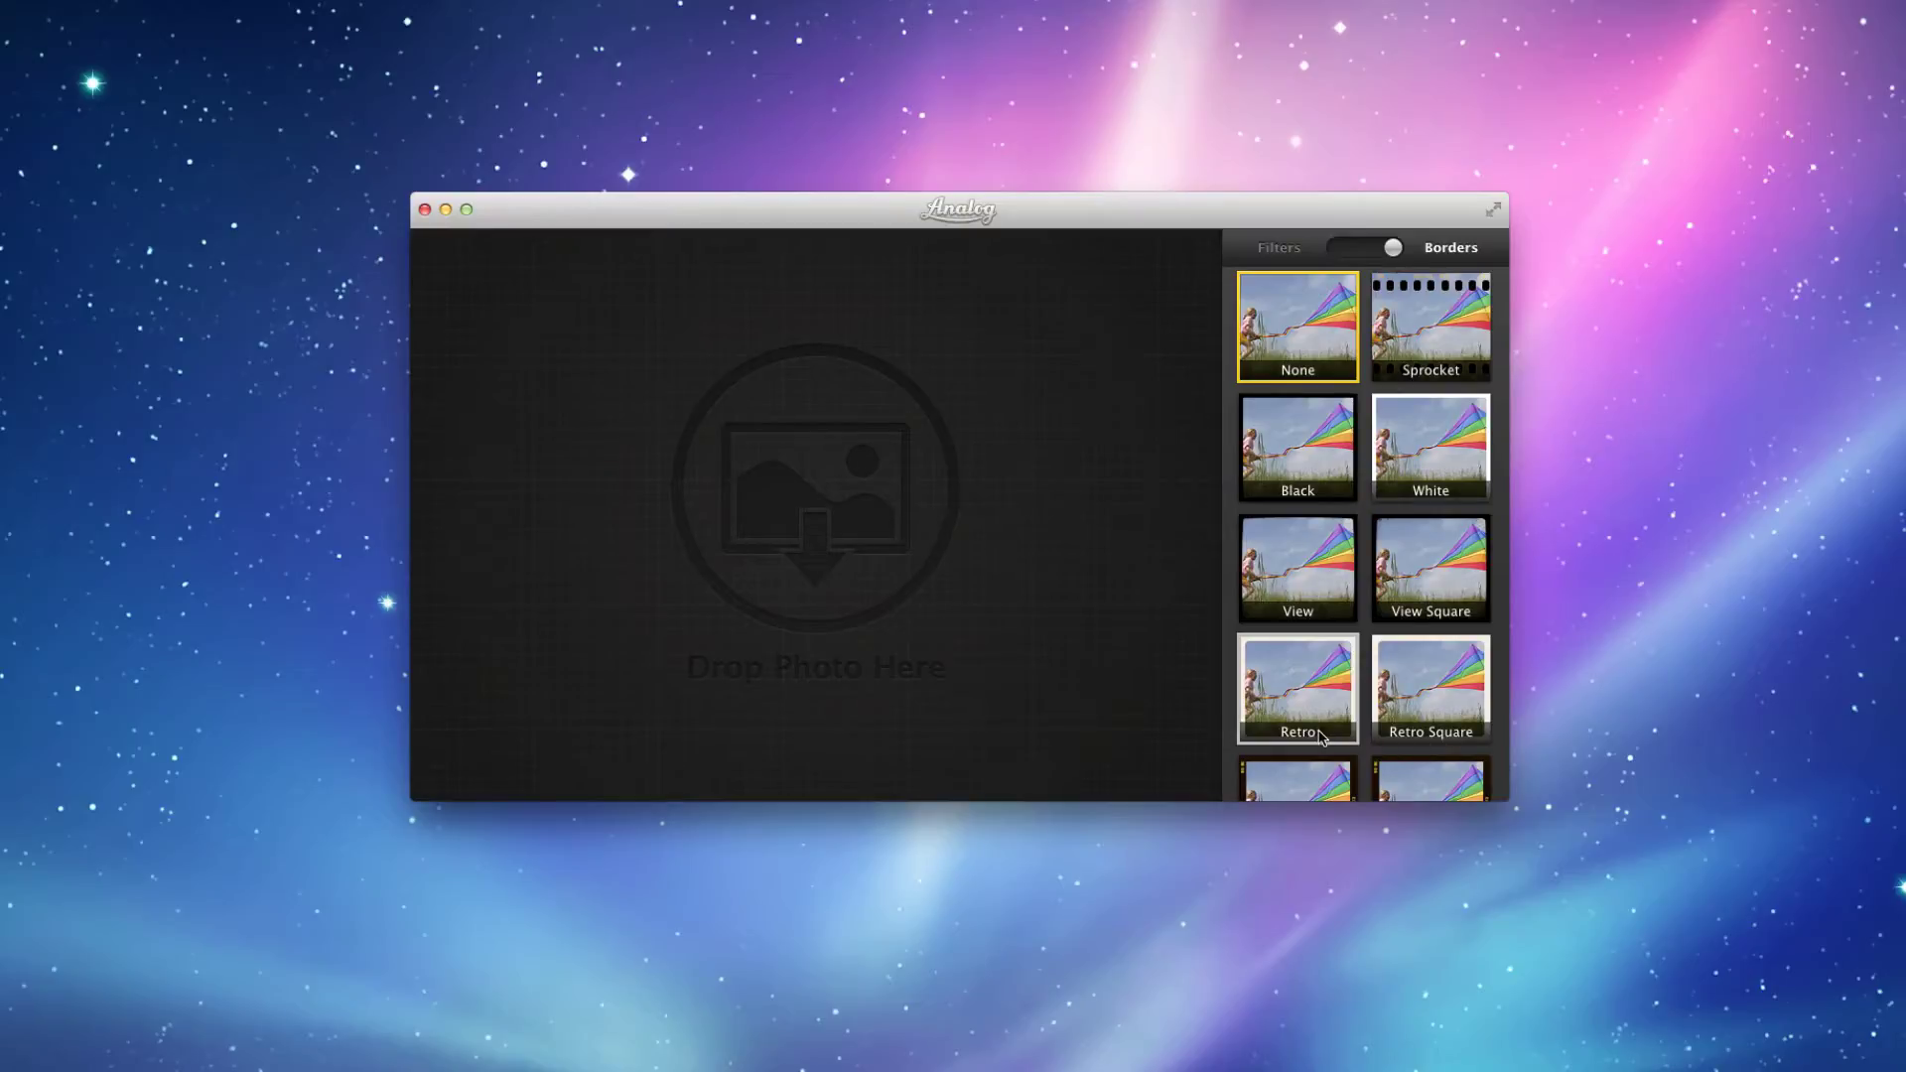
Scroll the border list, then switch back to filters such as Golden Hour and Noir.
scroll(1359, 710, "down", 5)
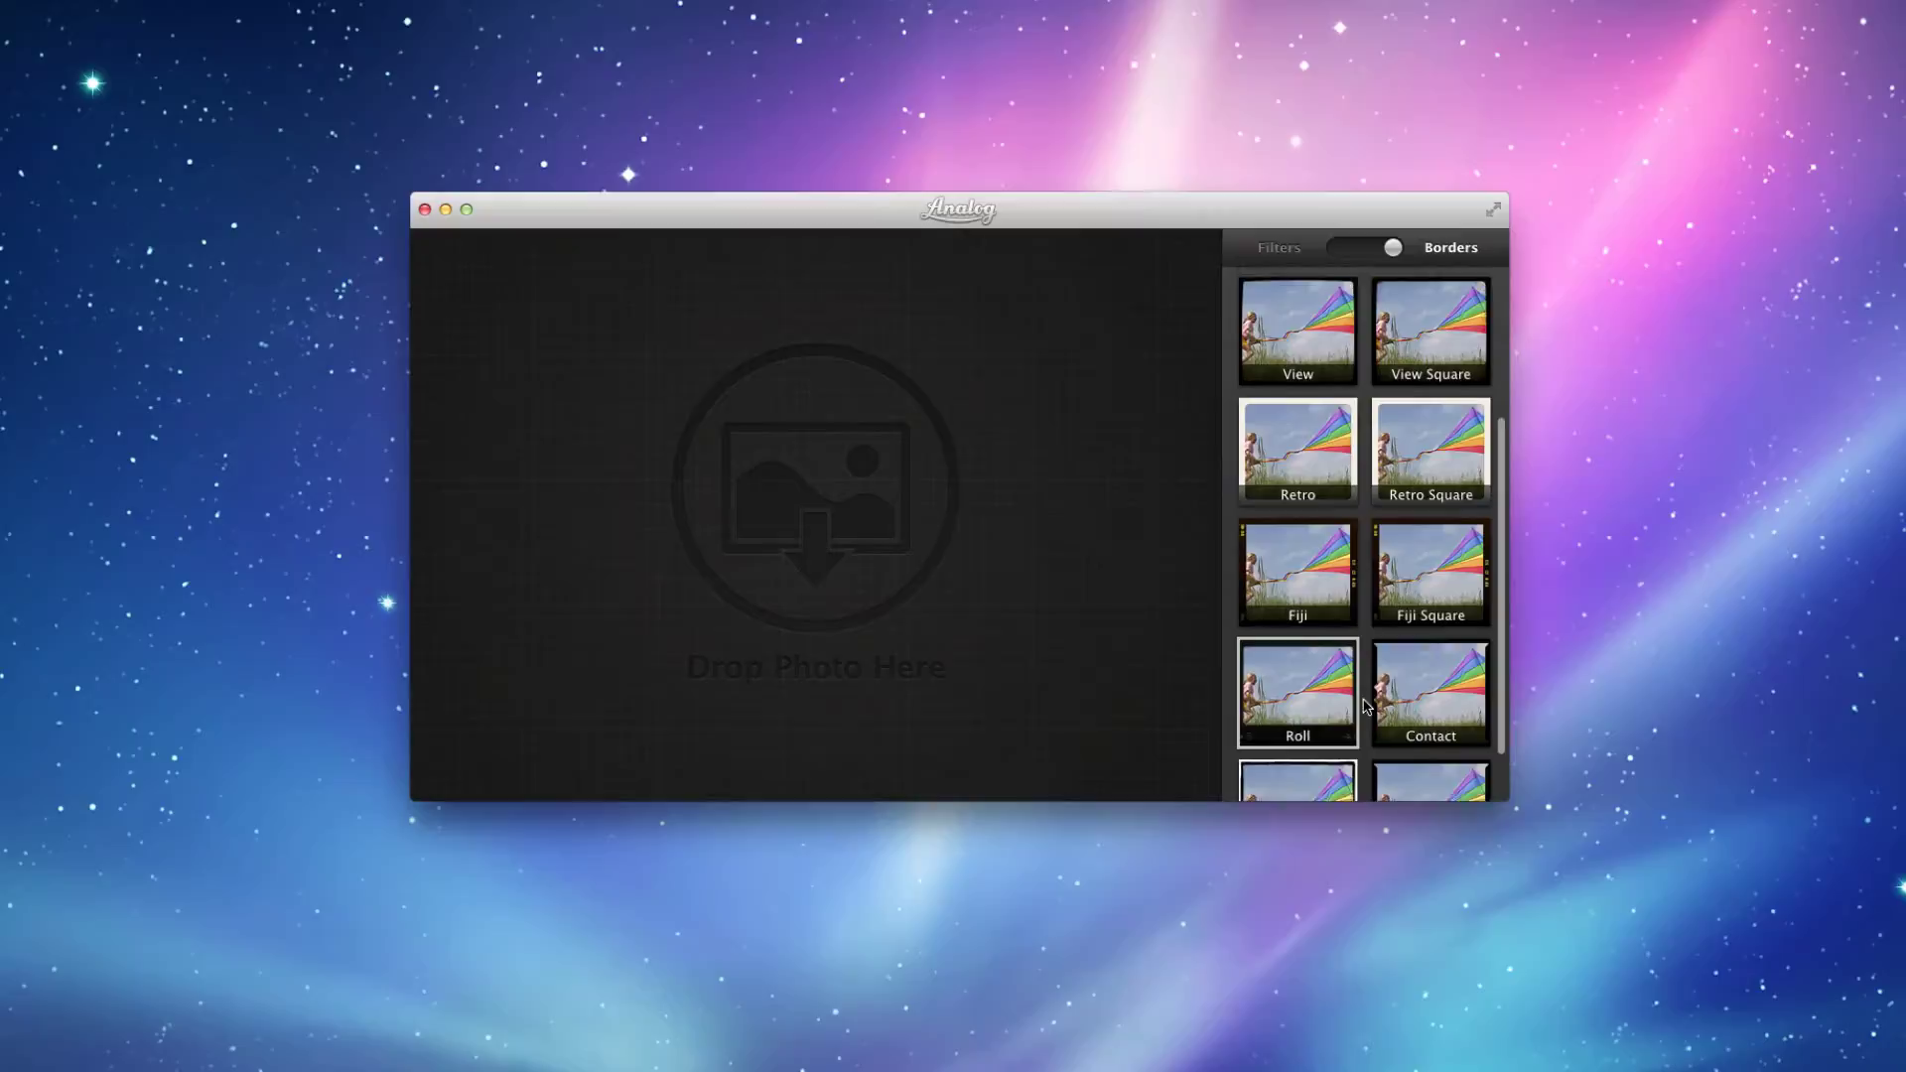
scroll(1375, 516, "up", 5)
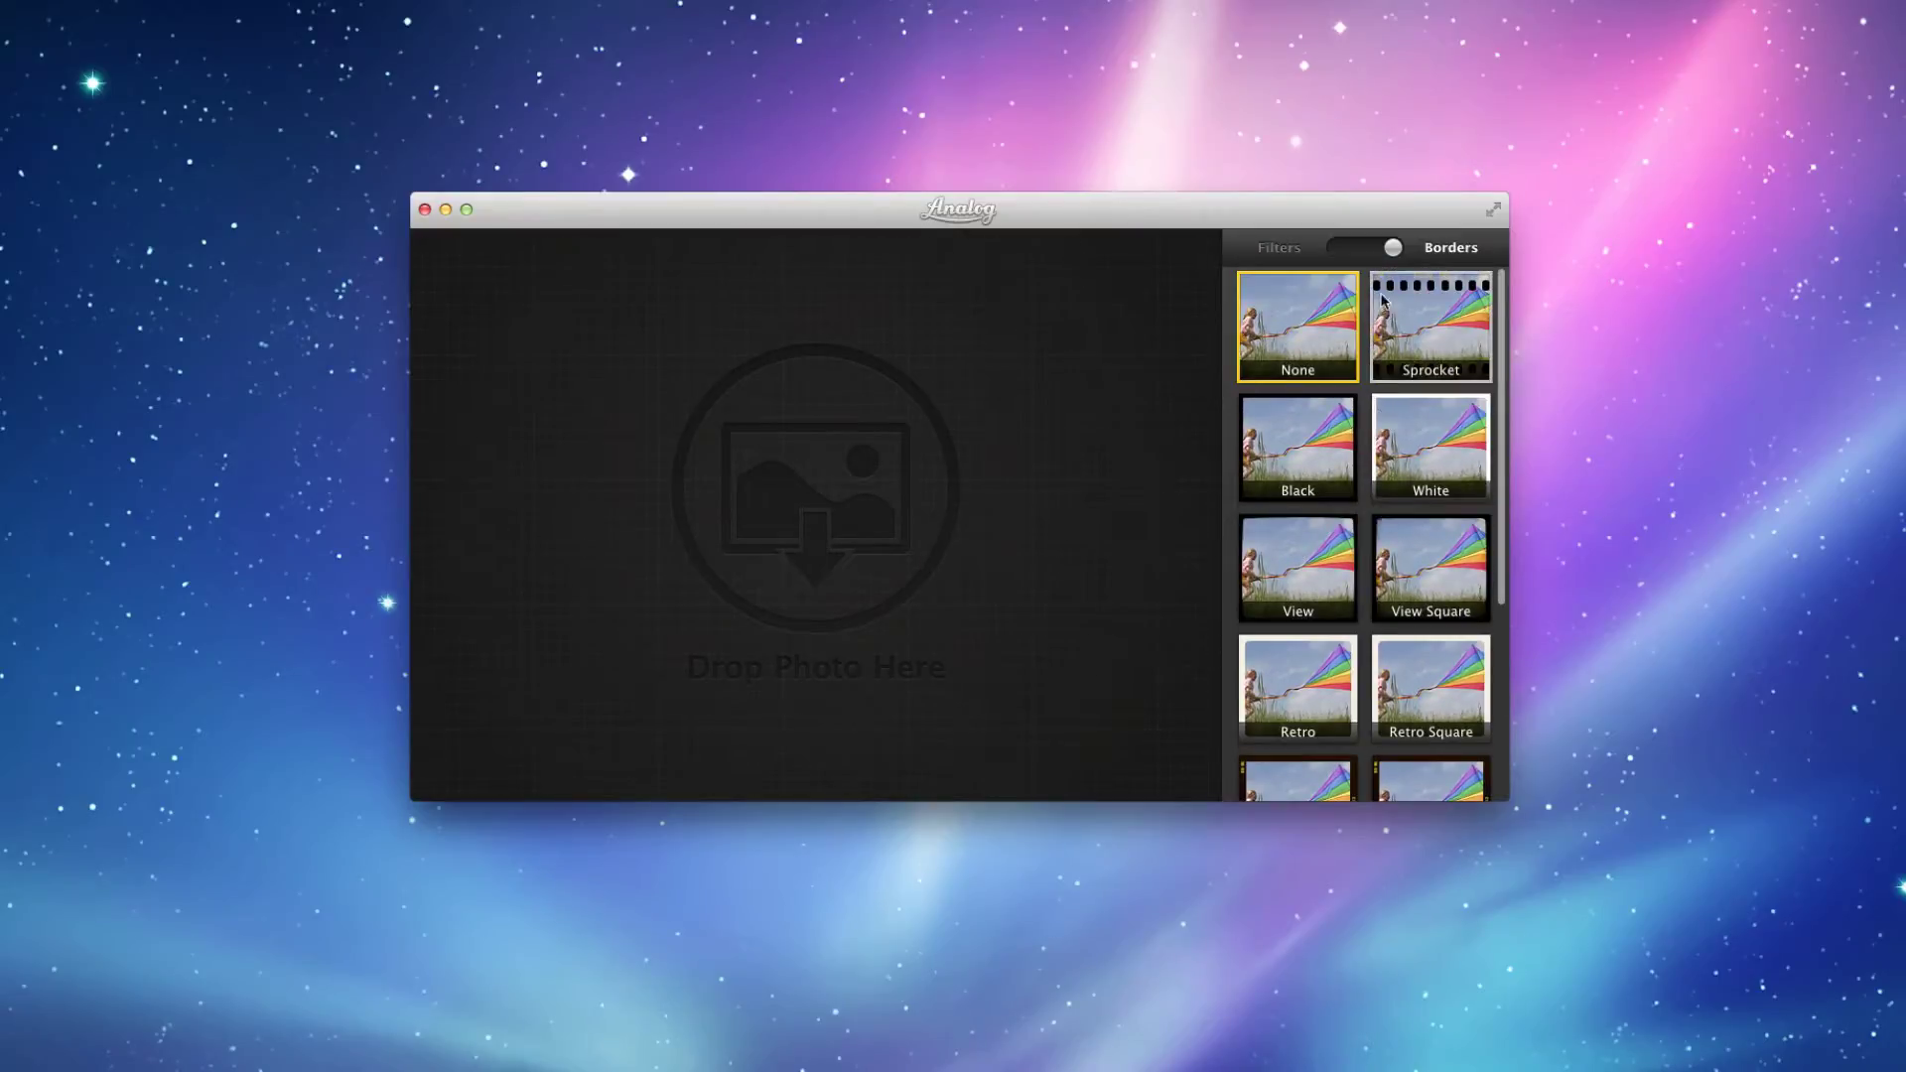
left_click(1361, 253)
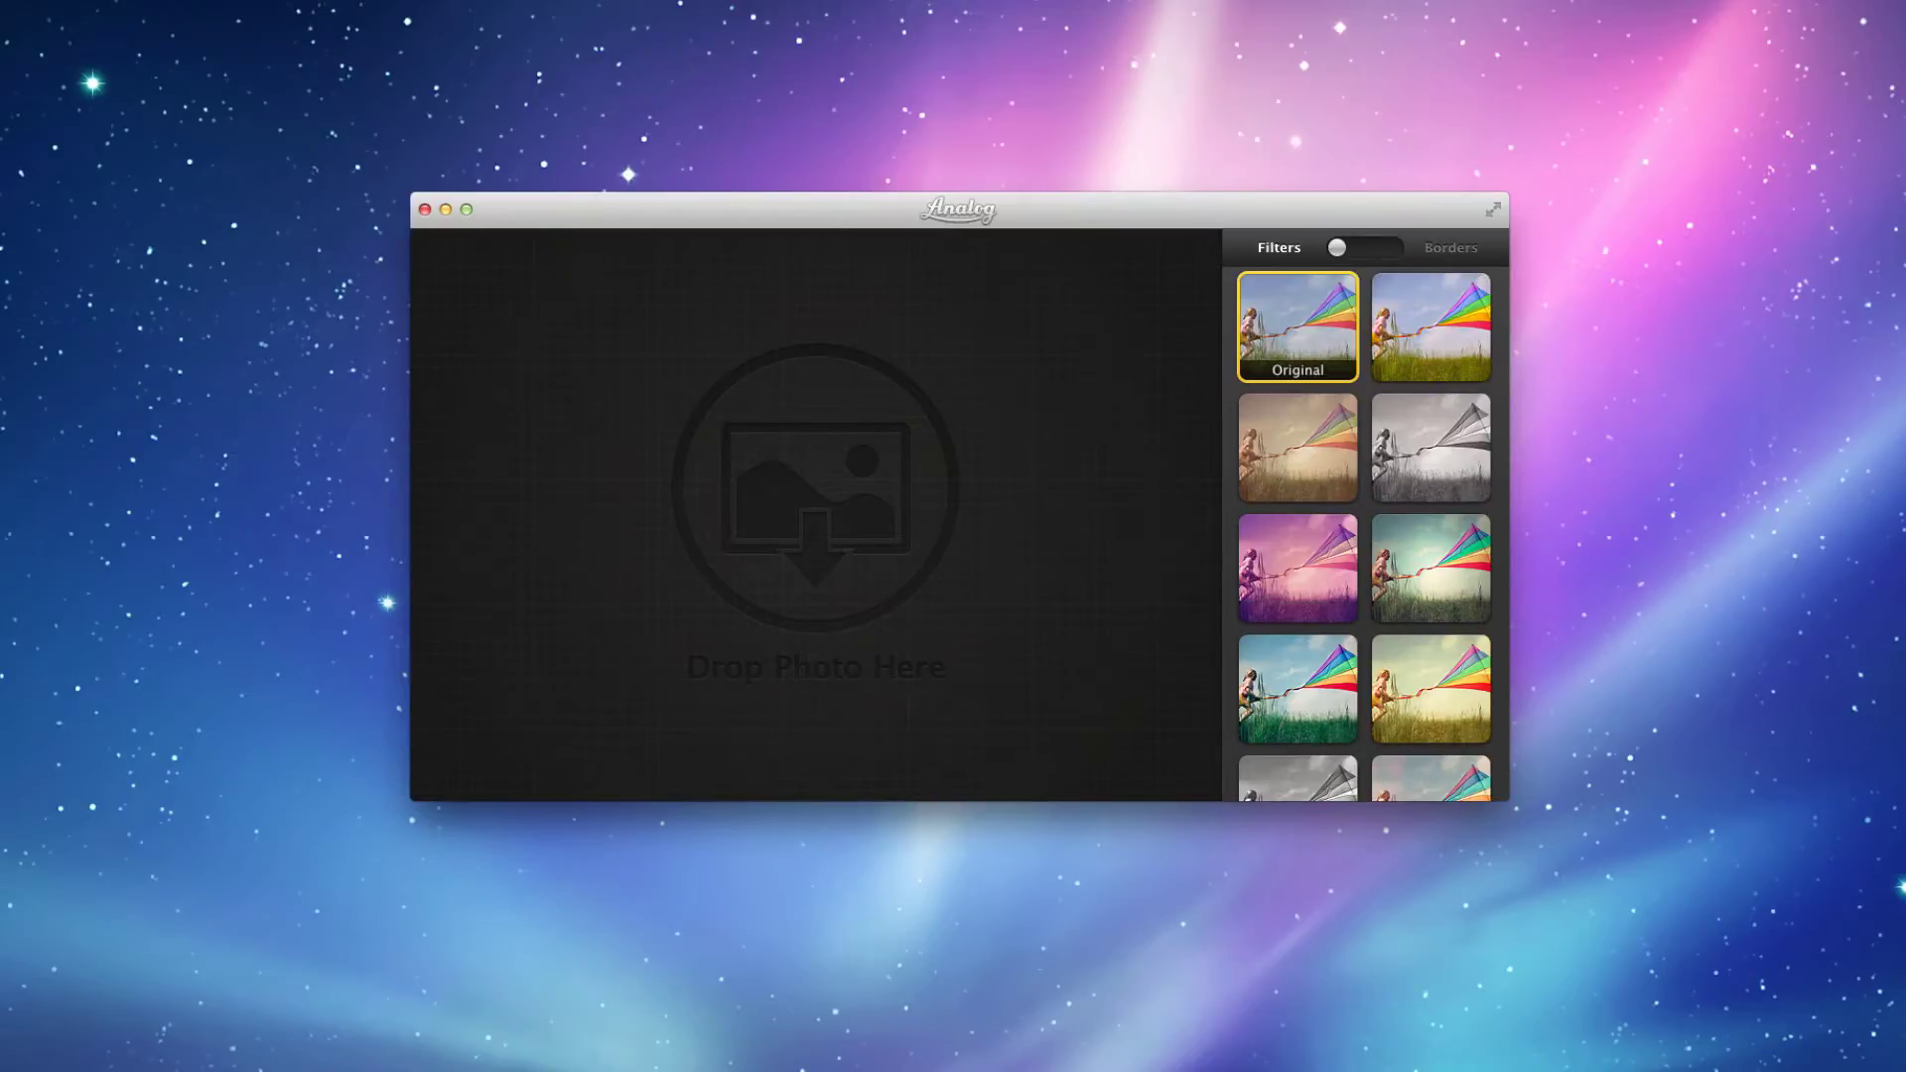
Drop the horse-in-field photo onto the Drop Photo Here area to load it.
left_click_drag(1676, 397, 864, 459)
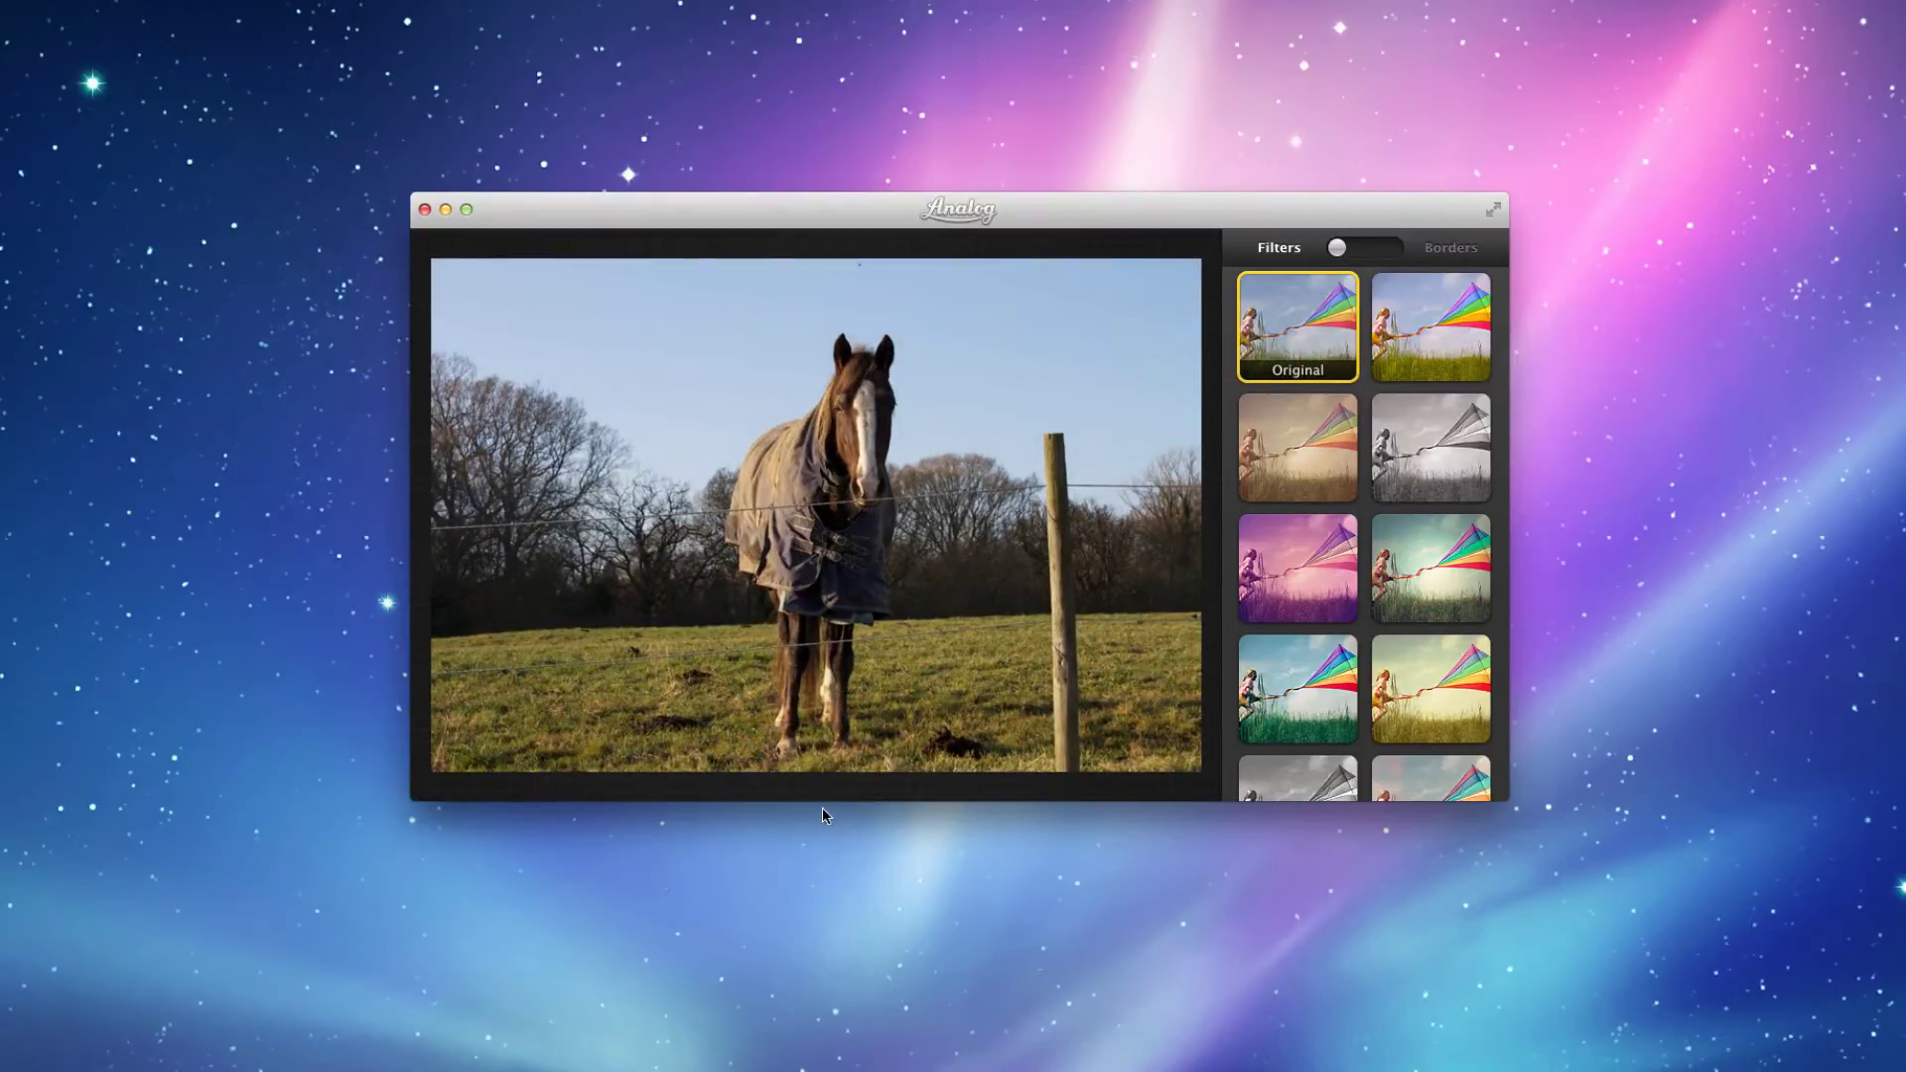
mouse_move(789, 770)
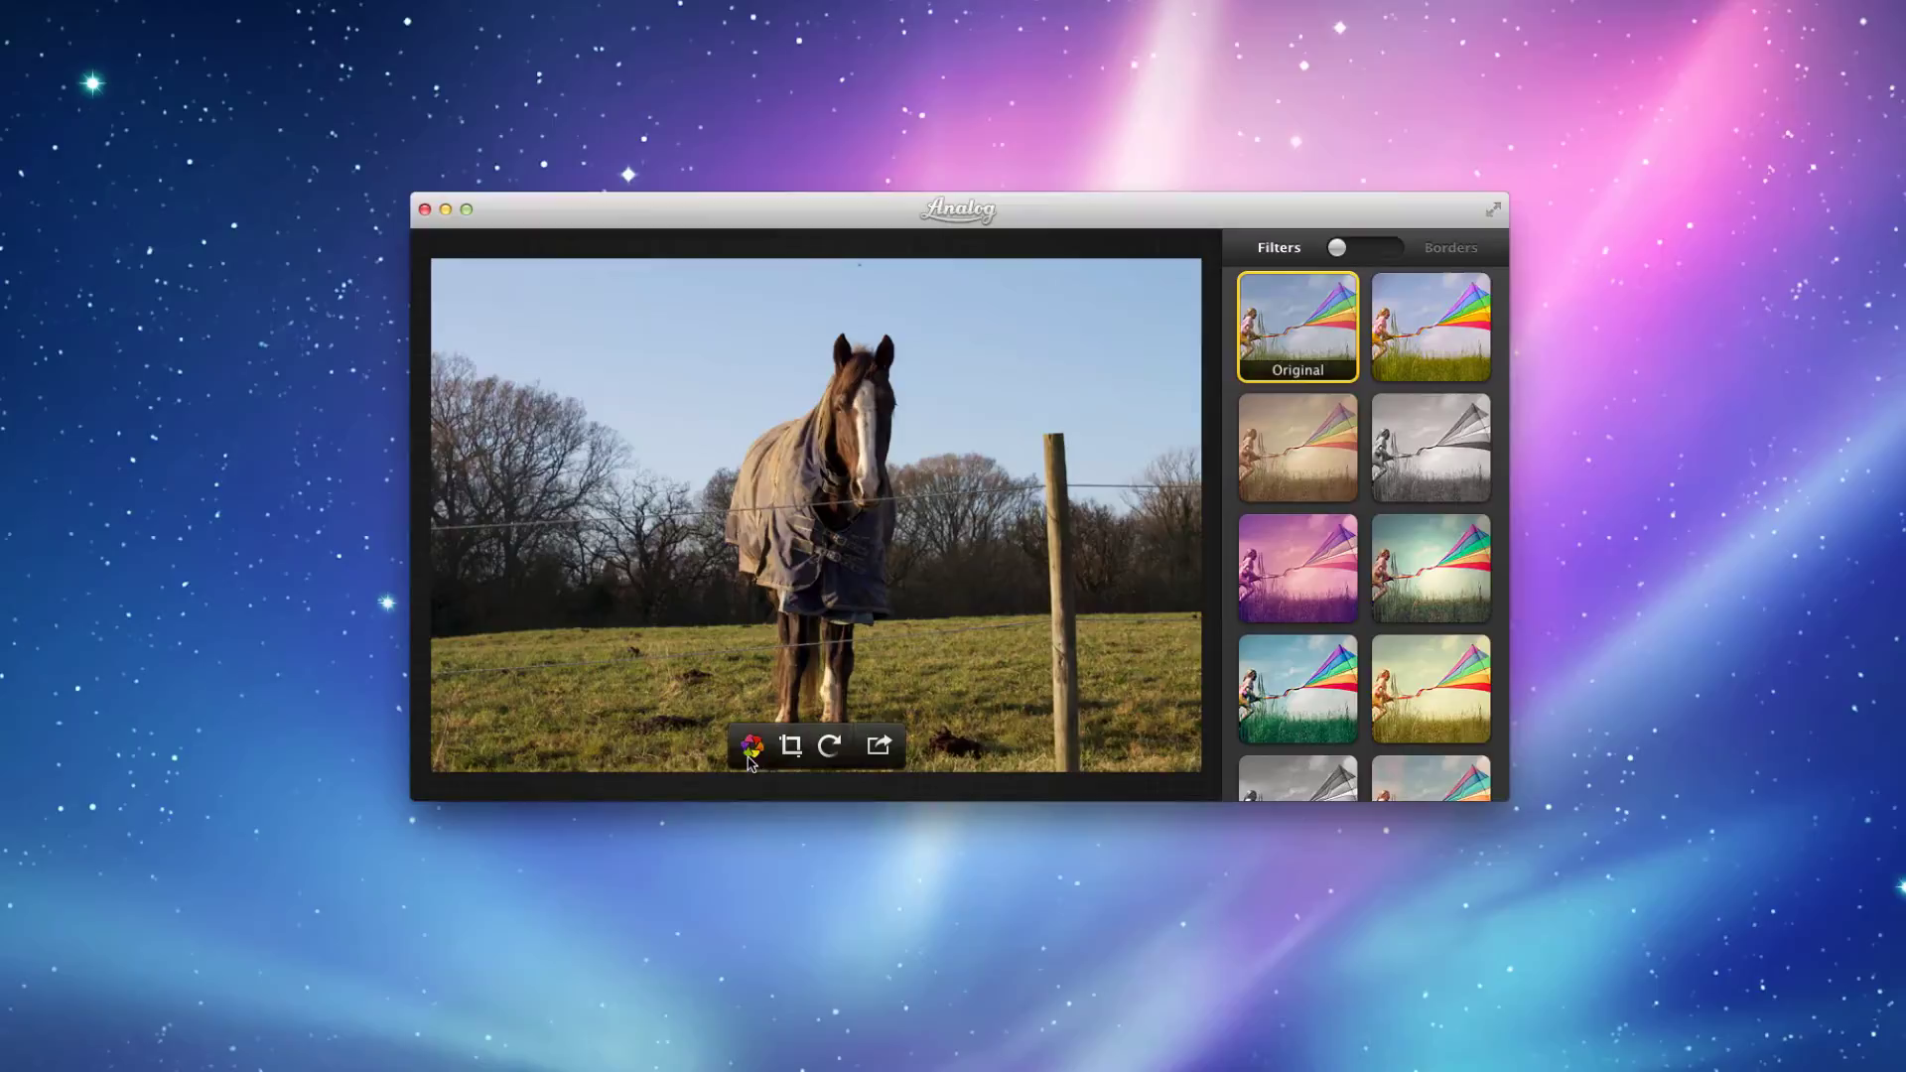
left_click(752, 746)
Crop the photo tighter around the horse and fence post and apply it.
left_click(790, 747)
left_click_drag(433, 260, 566, 311)
left_click_drag(719, 429, 633, 424)
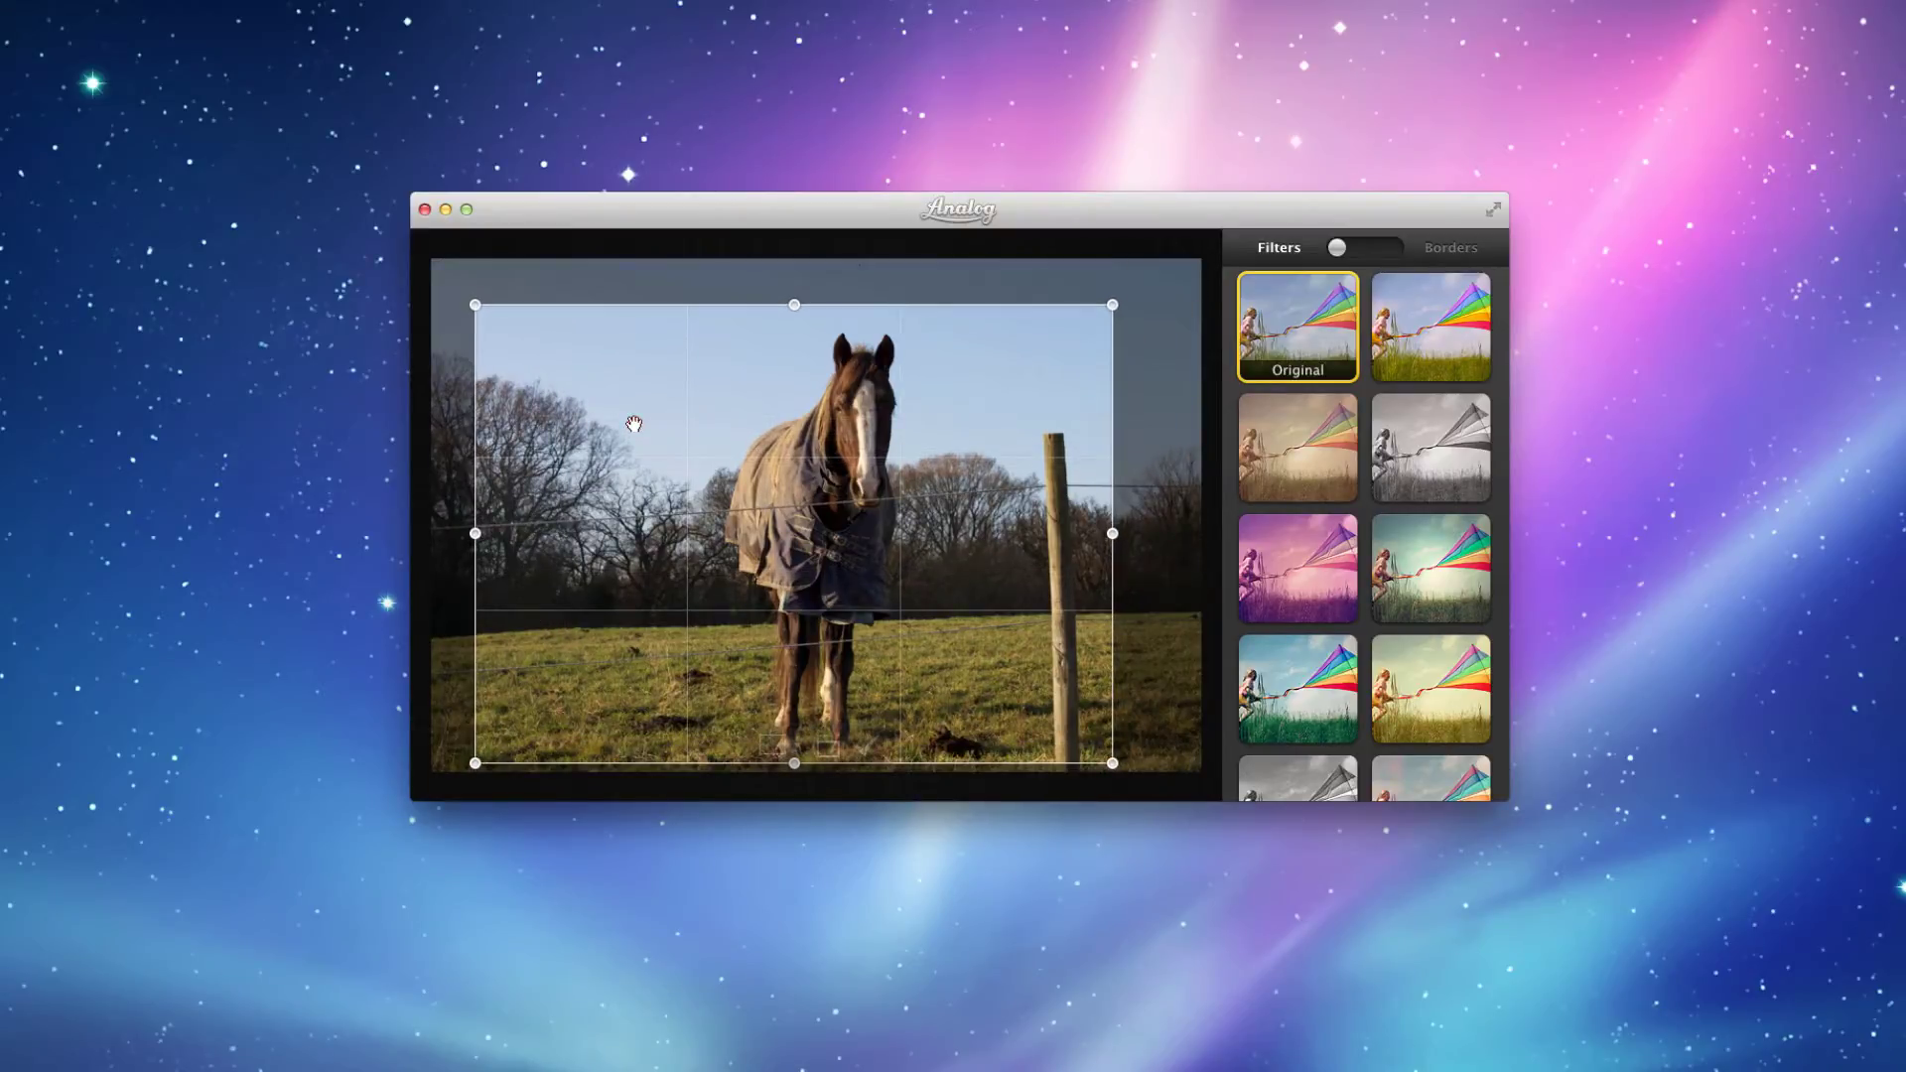
left_click(863, 752)
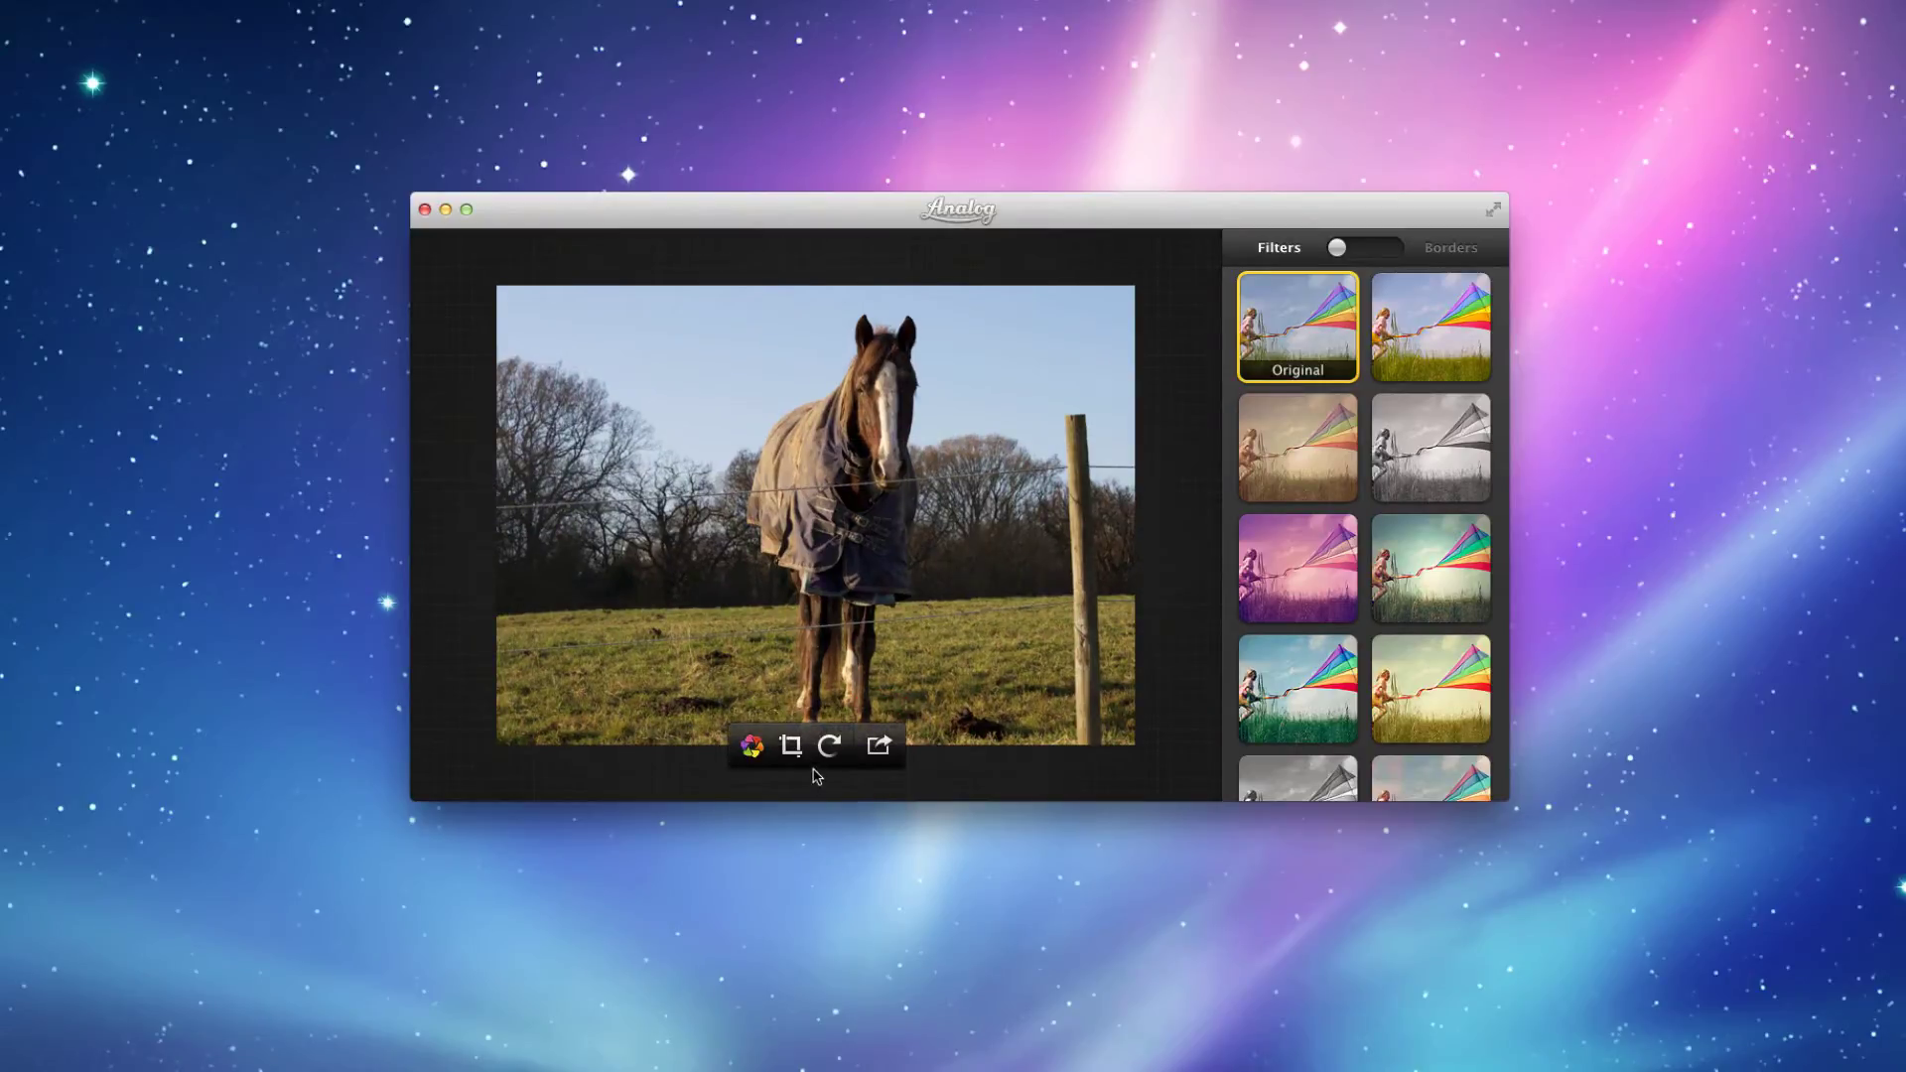
Rotate the photo four quarter turns so it ends upright again.
left_click(823, 756)
left_click(823, 756)
left_click(823, 756)
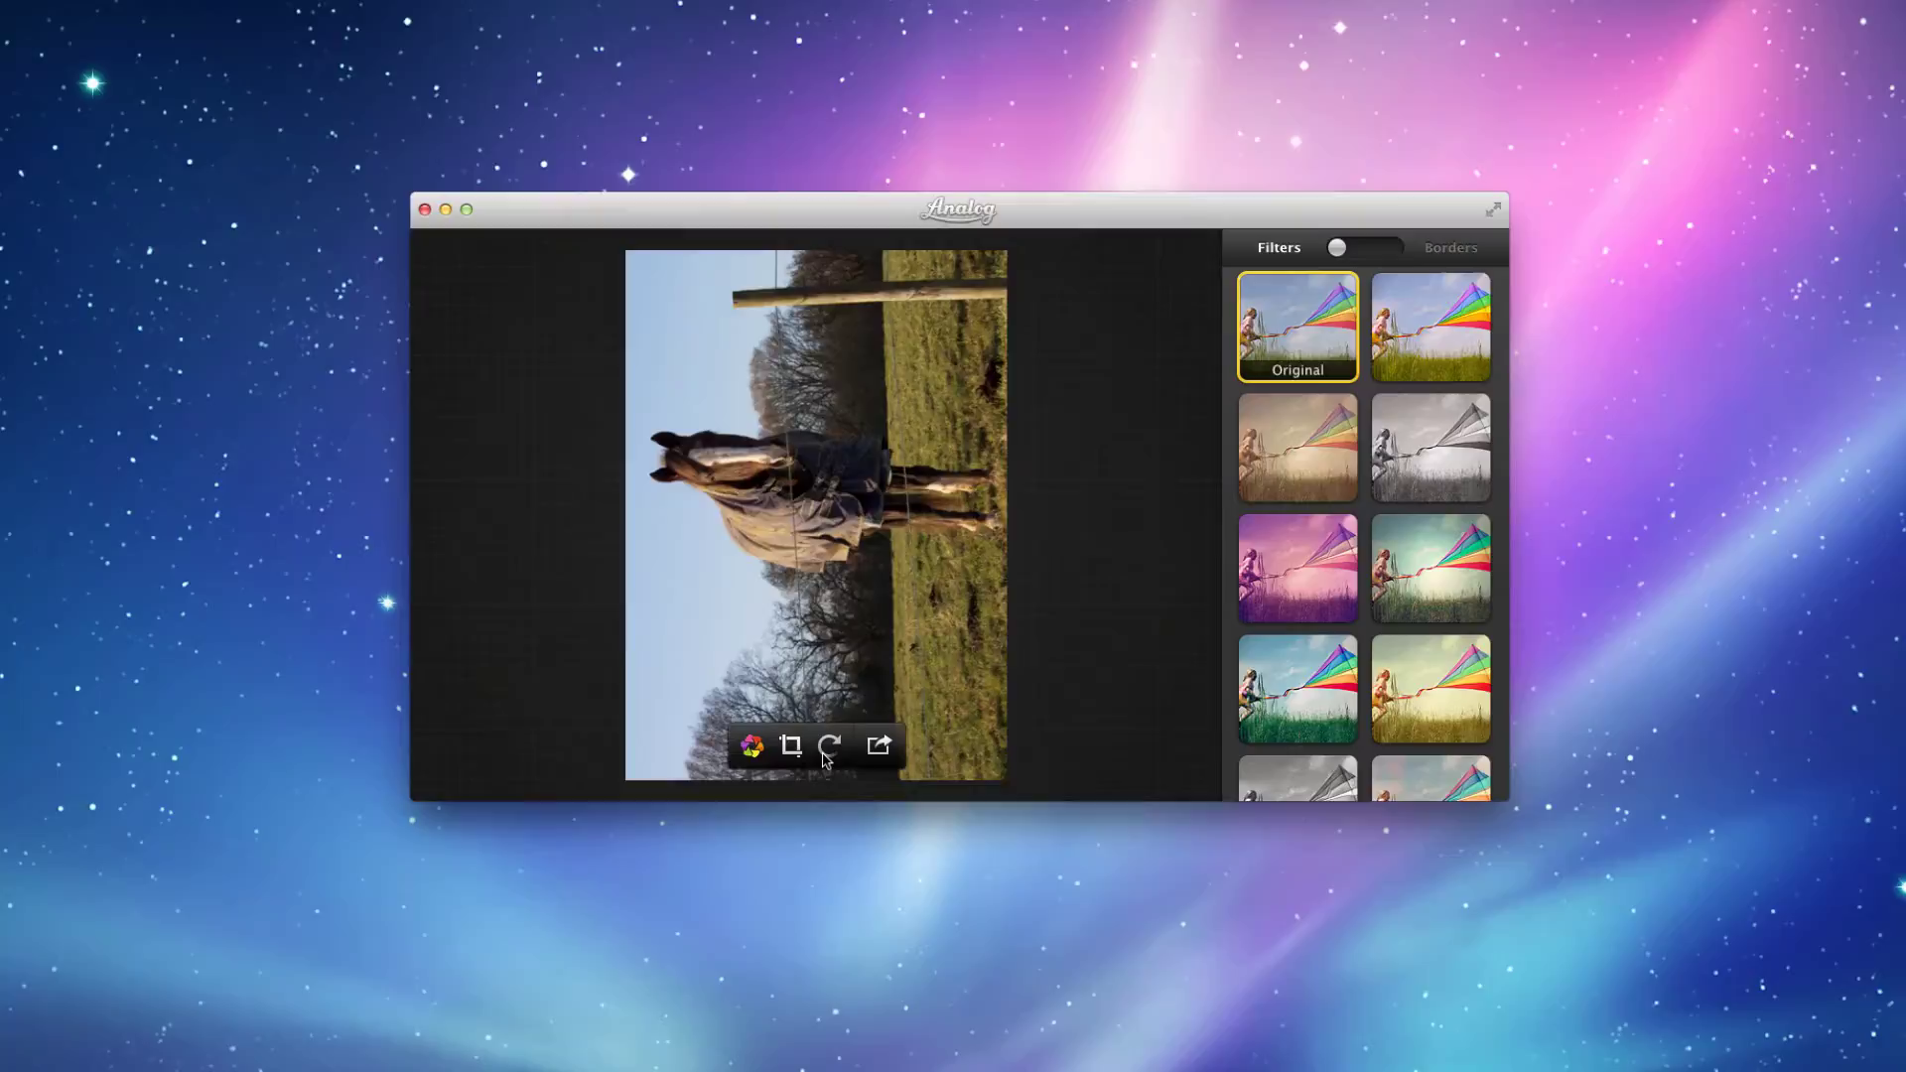
left_click(822, 756)
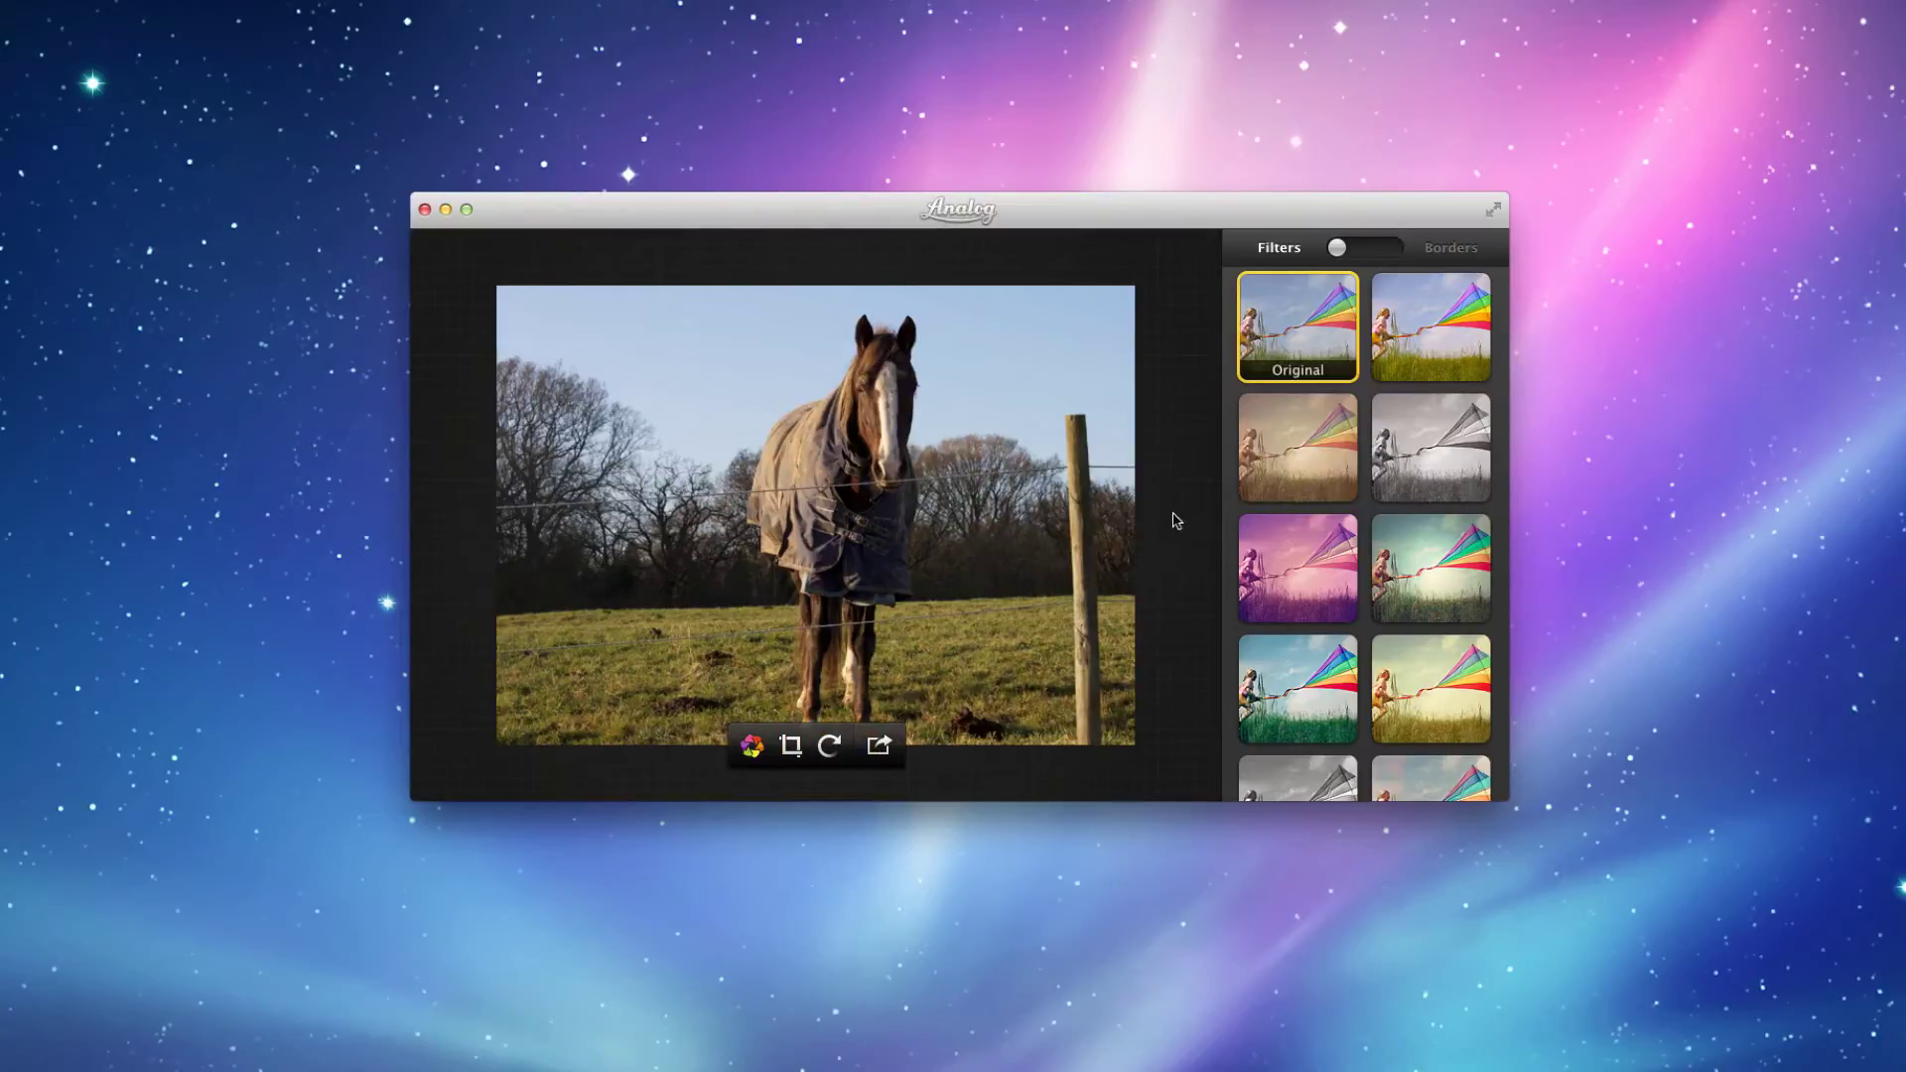
Try the Booster, Golden Hour, Noir, Purple Haze, Nikolai, XProcess and Brown Betty filters.
left_click(1456, 355)
left_click(1338, 425)
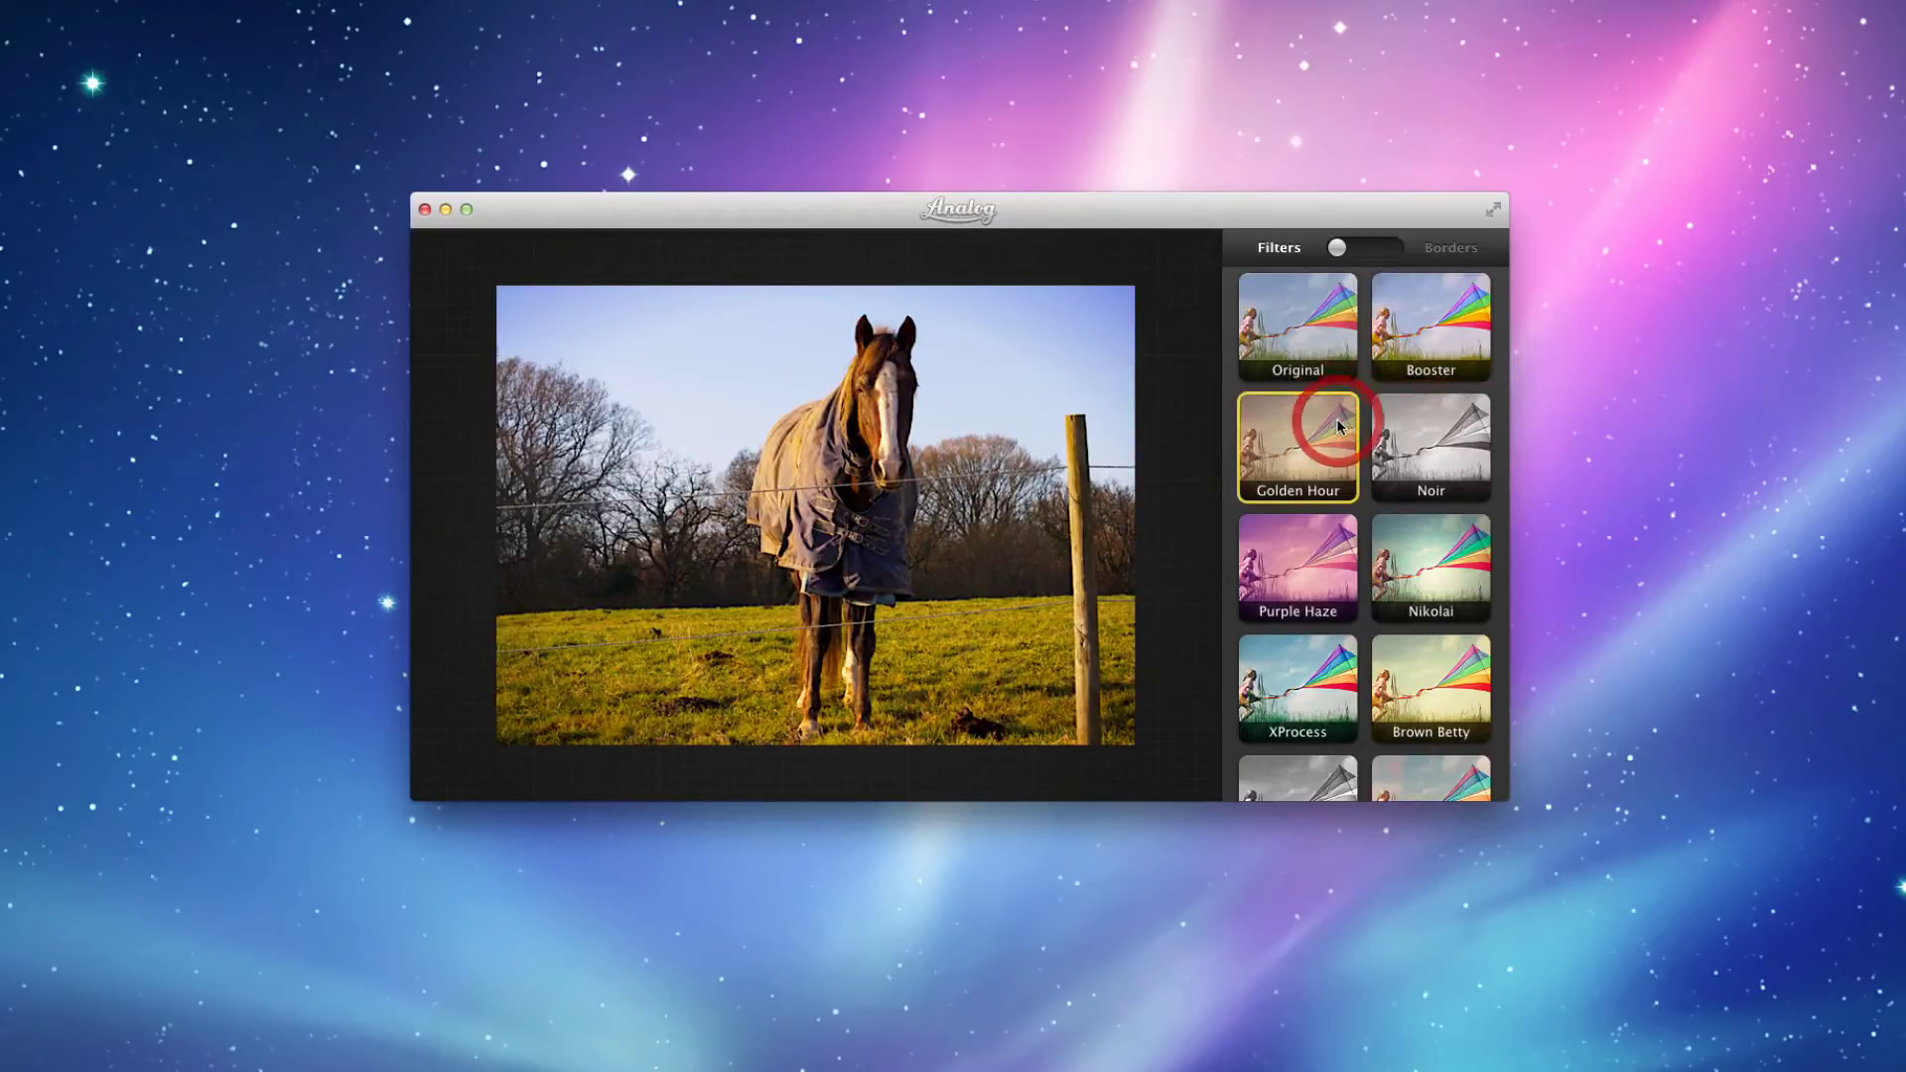
left_click(1445, 436)
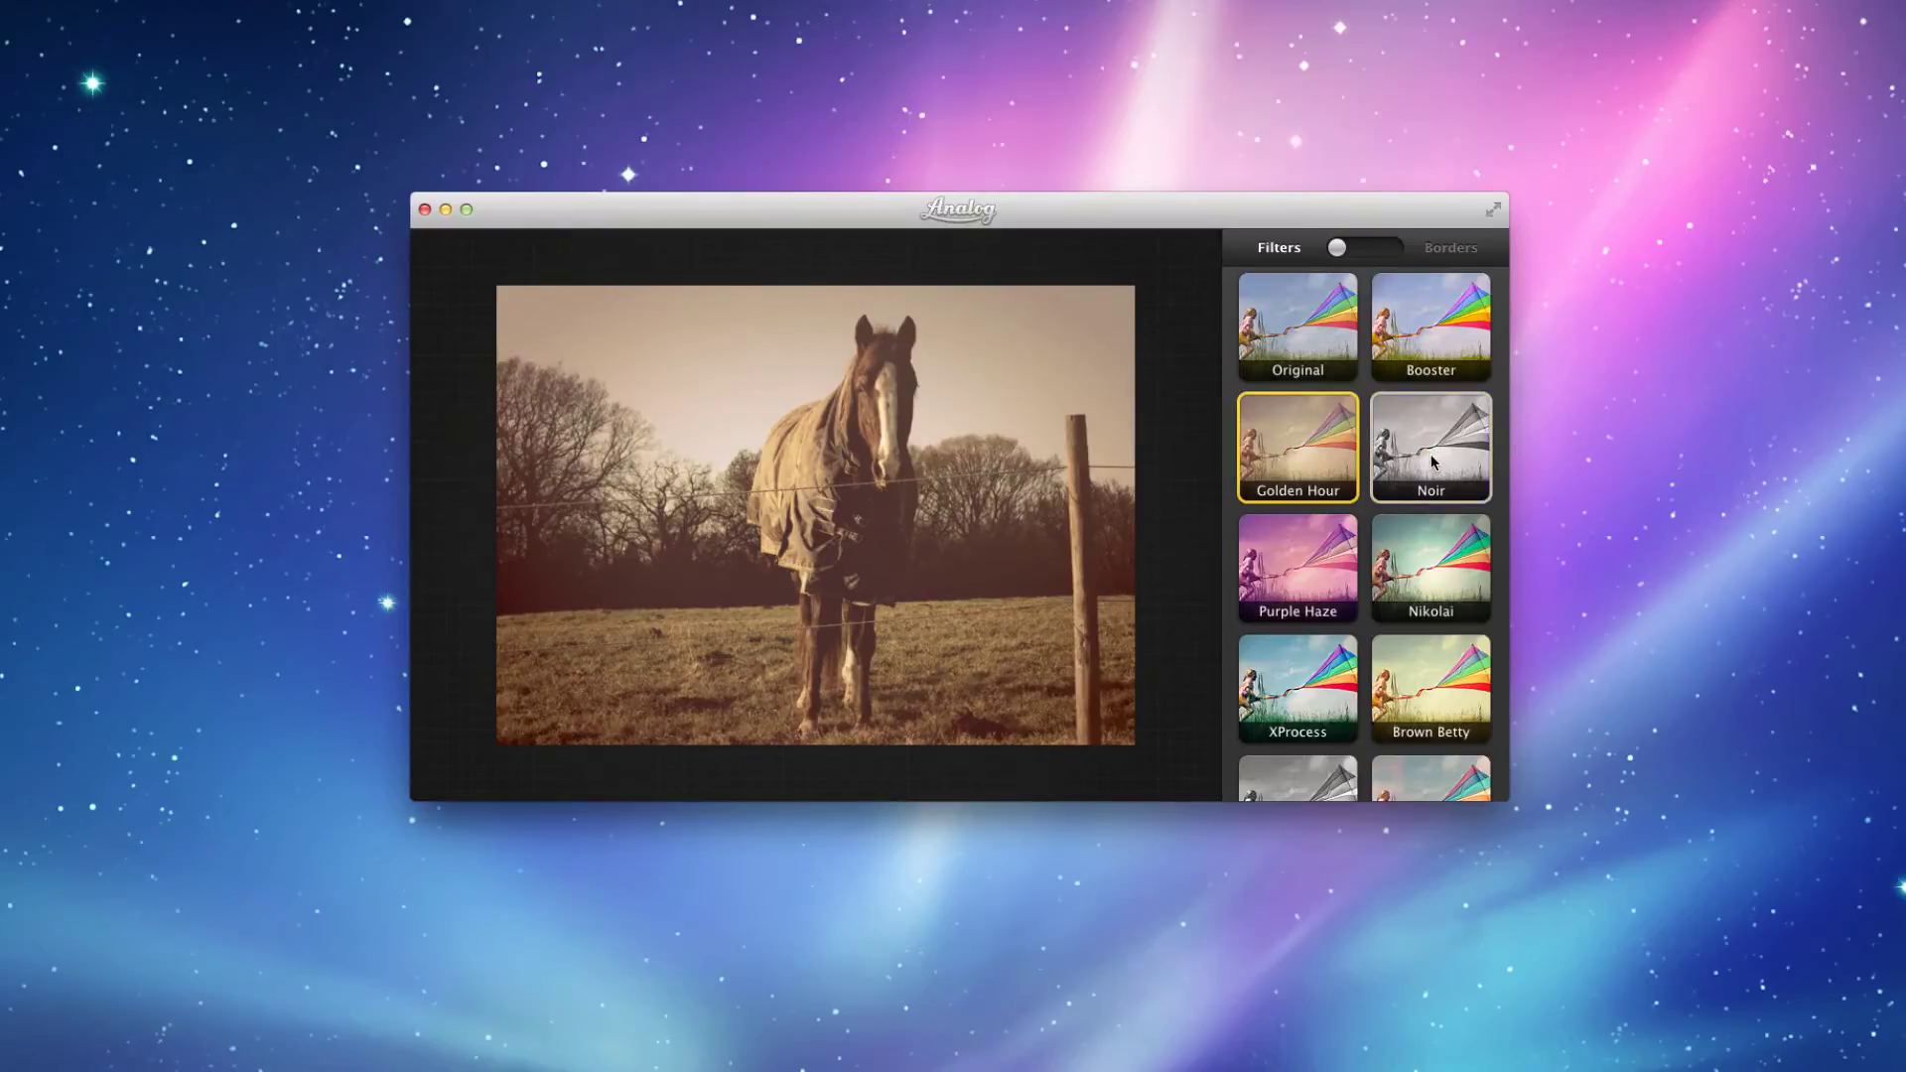
left_click(1432, 459)
left_click(1306, 563)
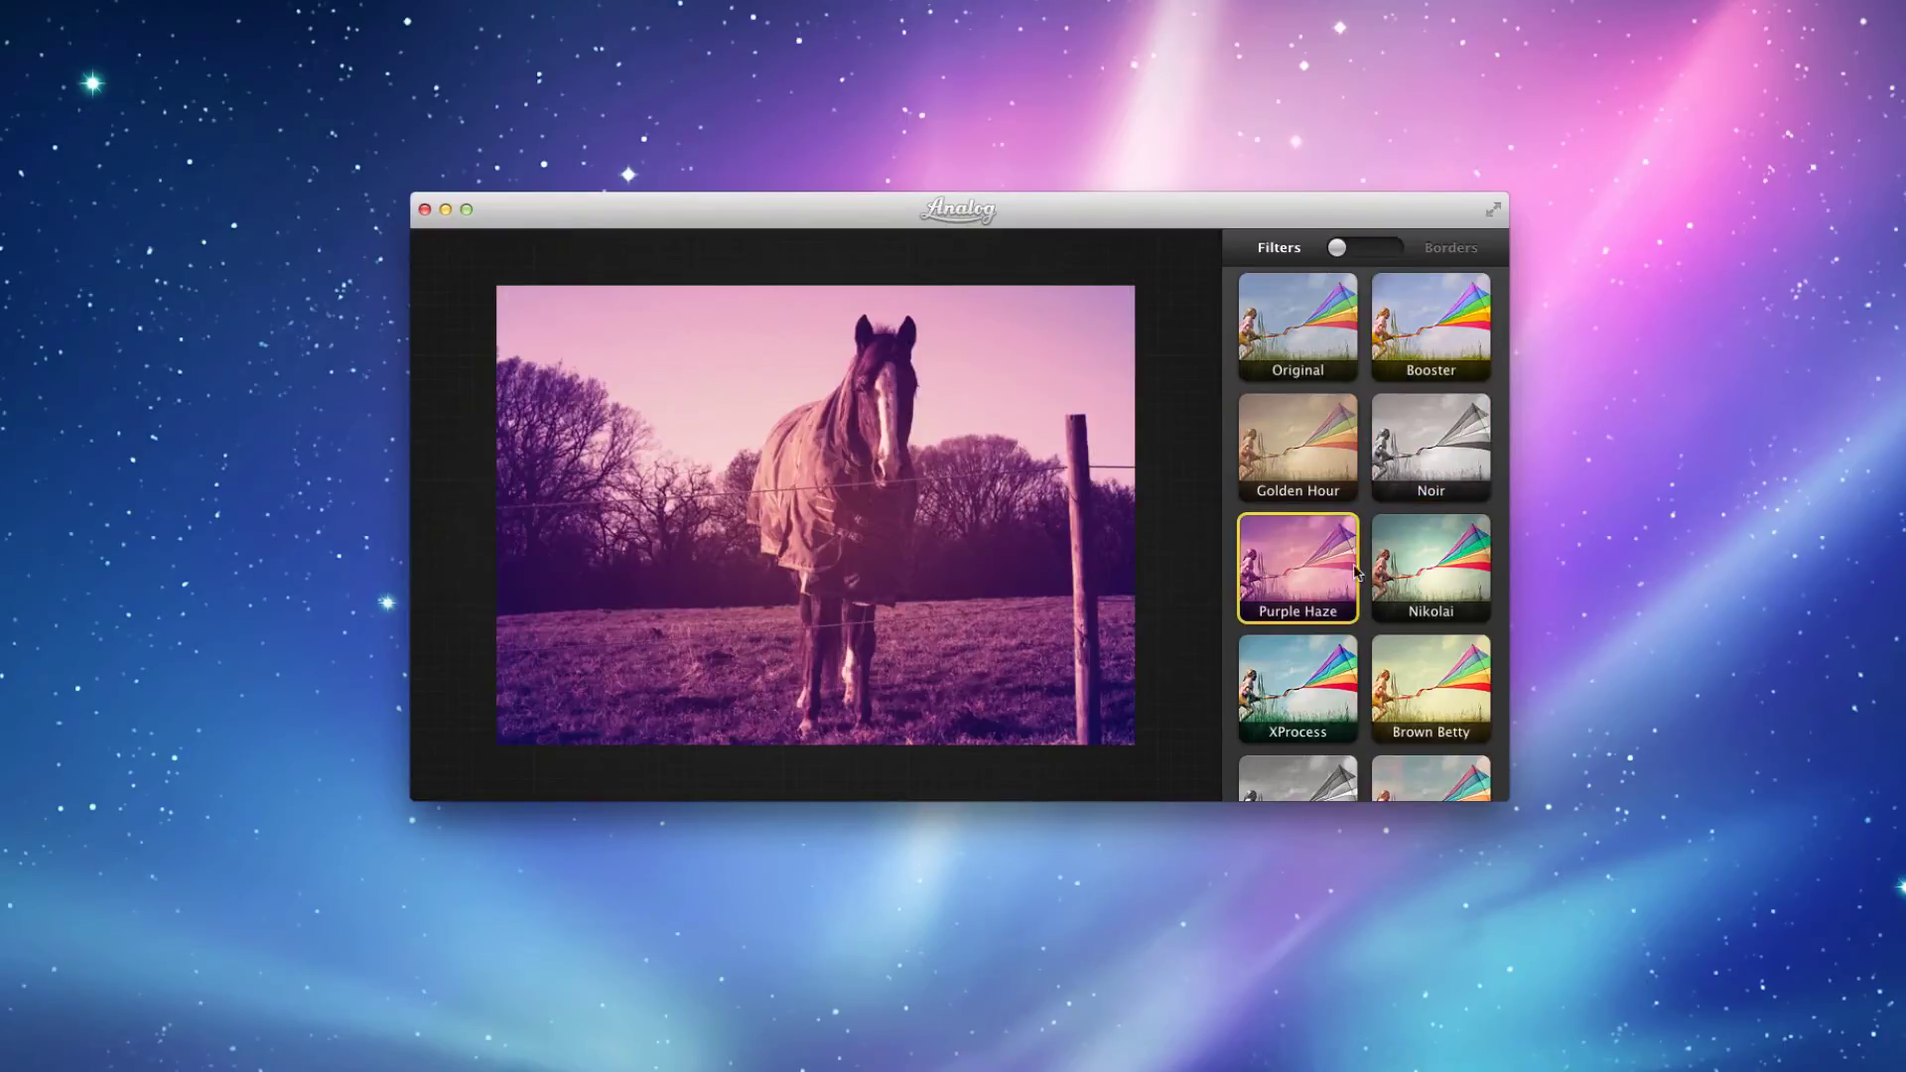
left_click(1389, 576)
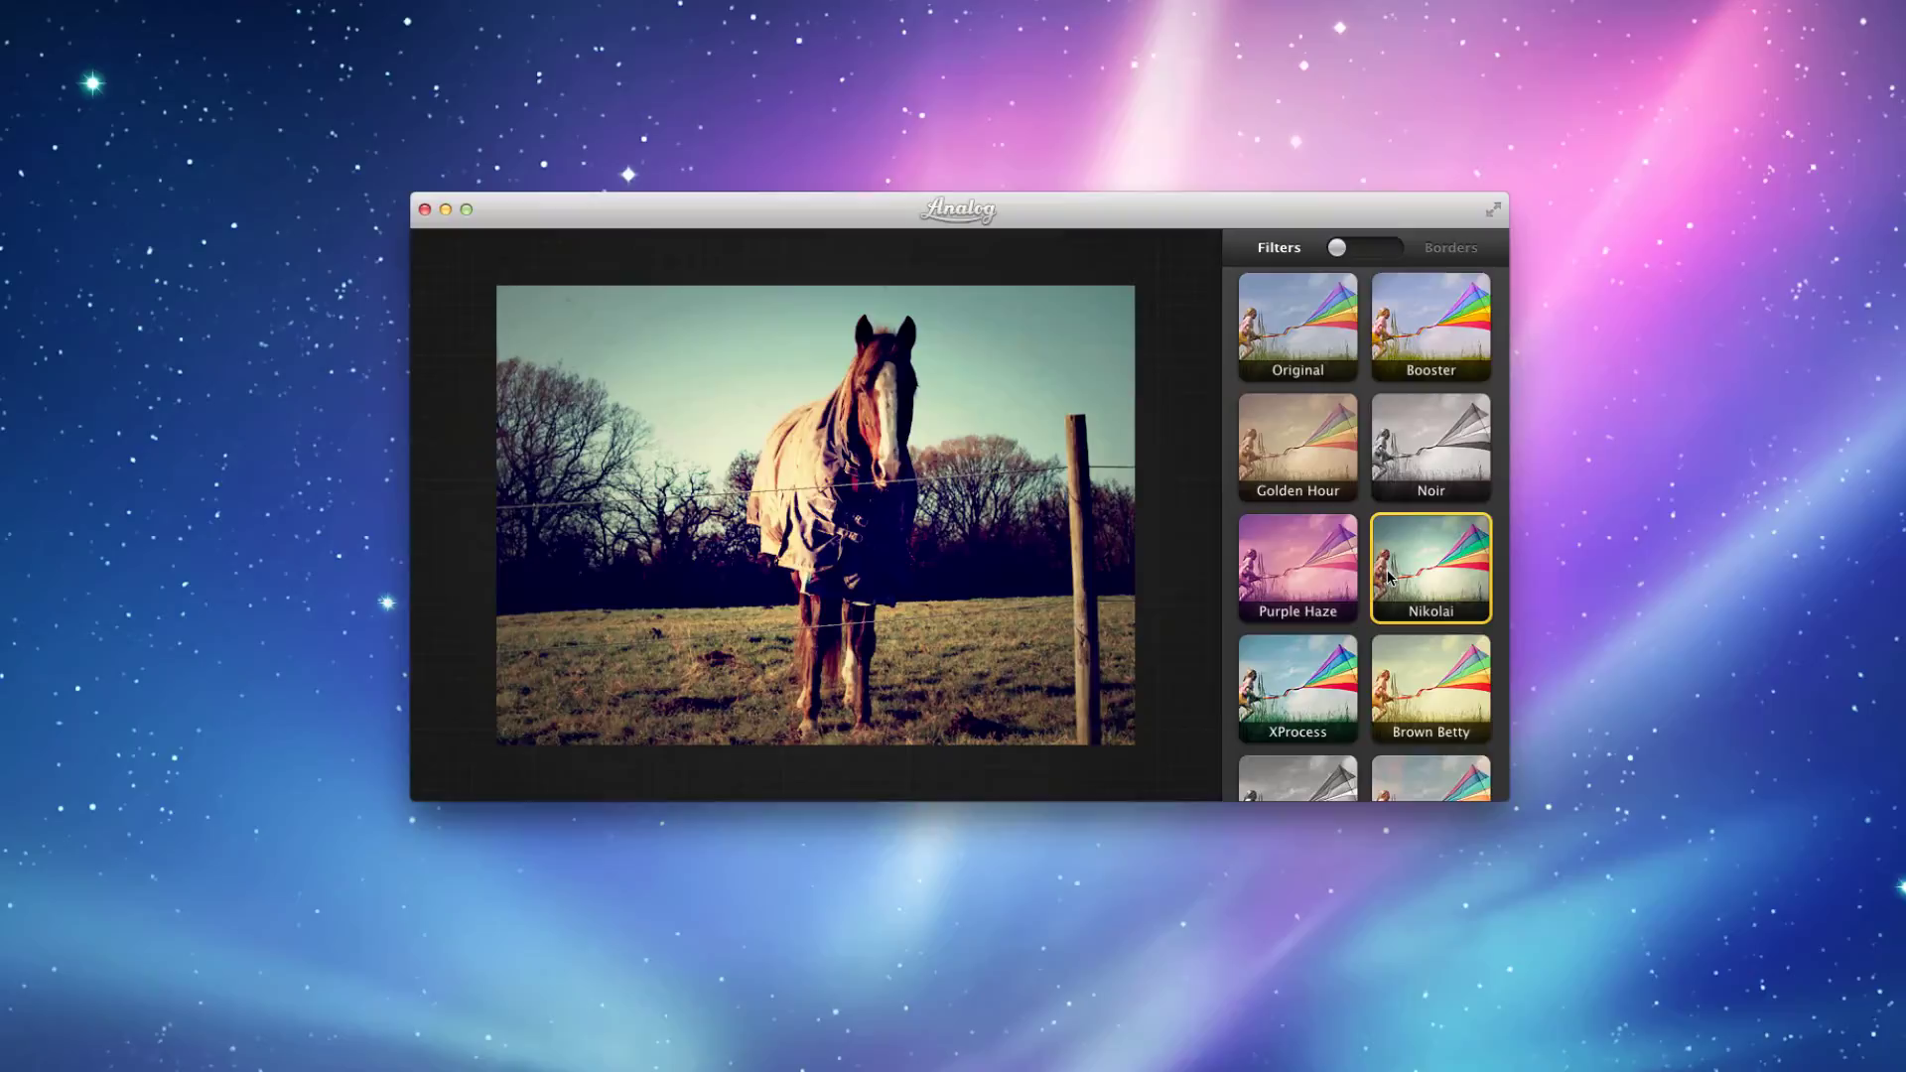
left_click(1303, 689)
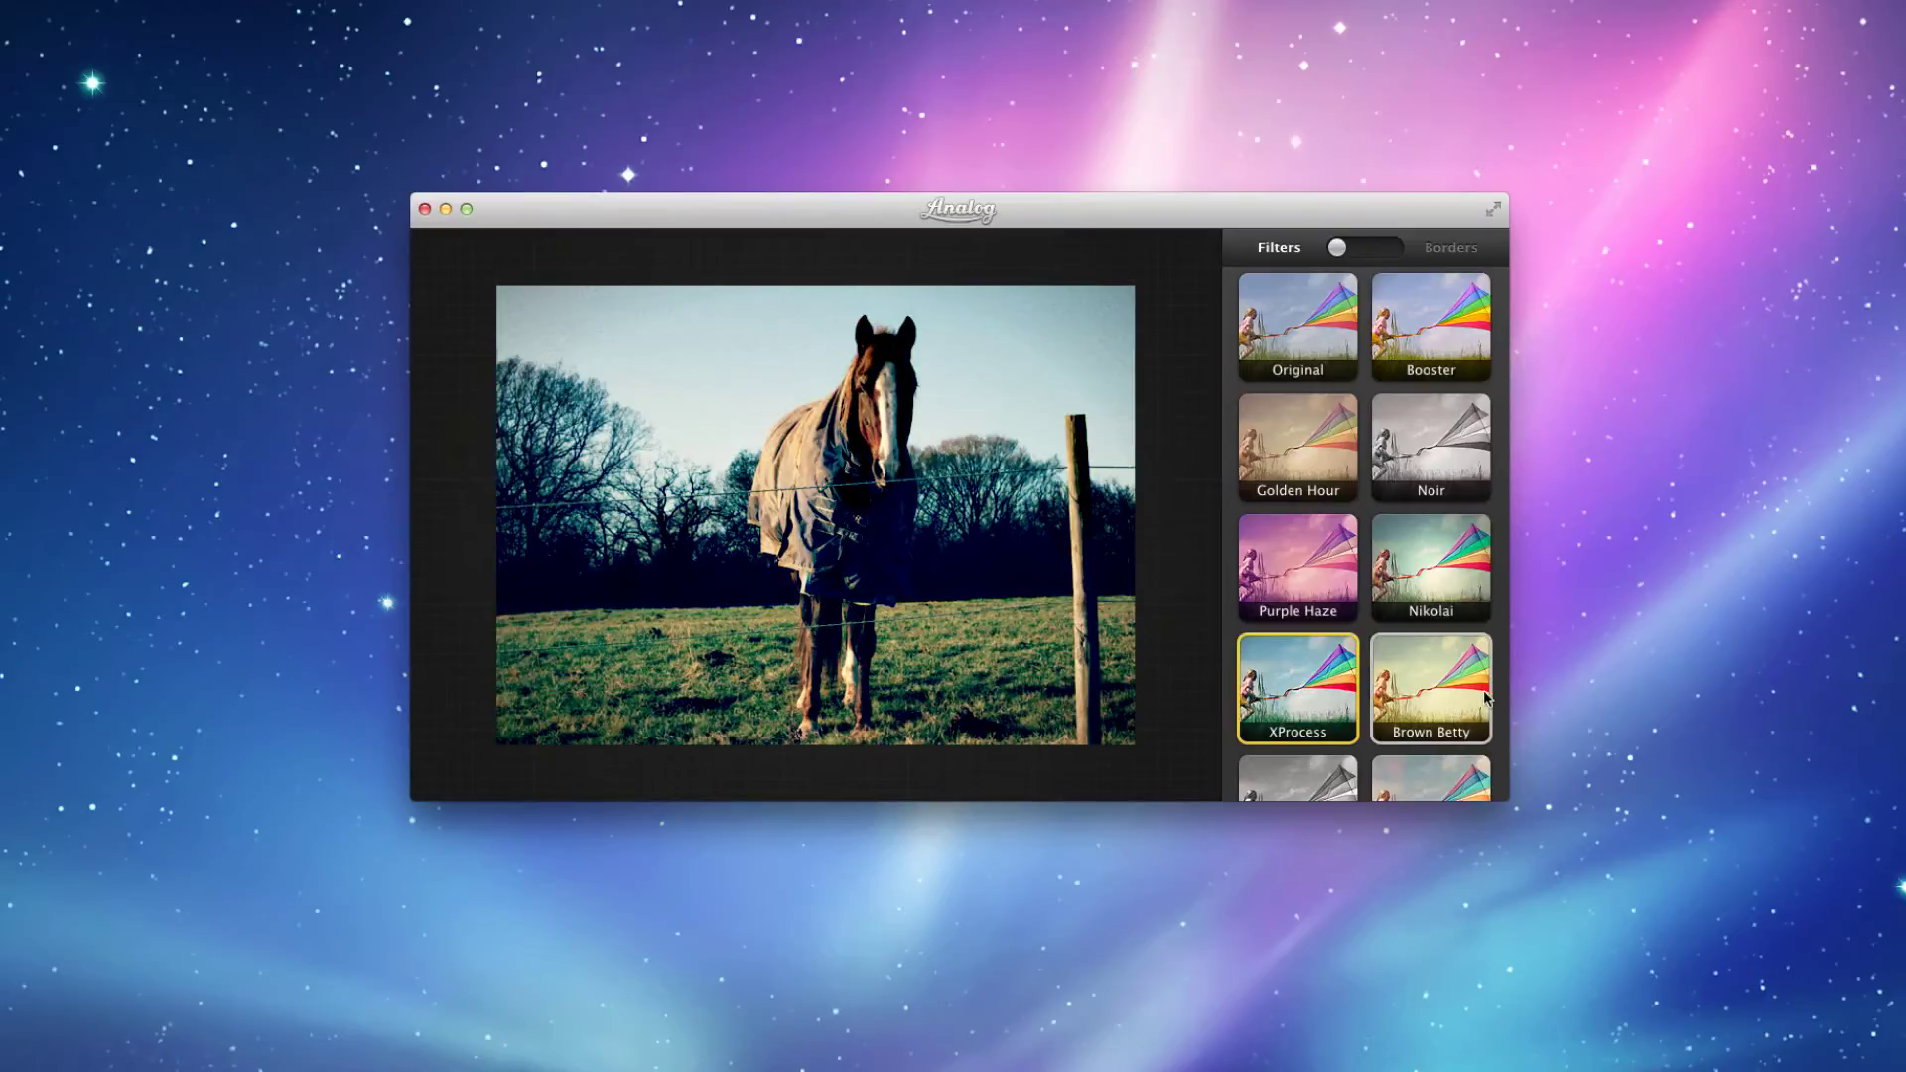
left_click(1444, 691)
Preview the Dark Night, Hefga, Kyoto, Helsinki, Lomia, Hawkeye, Someday and Redscale filters.
scroll(1433, 687, "down", 3)
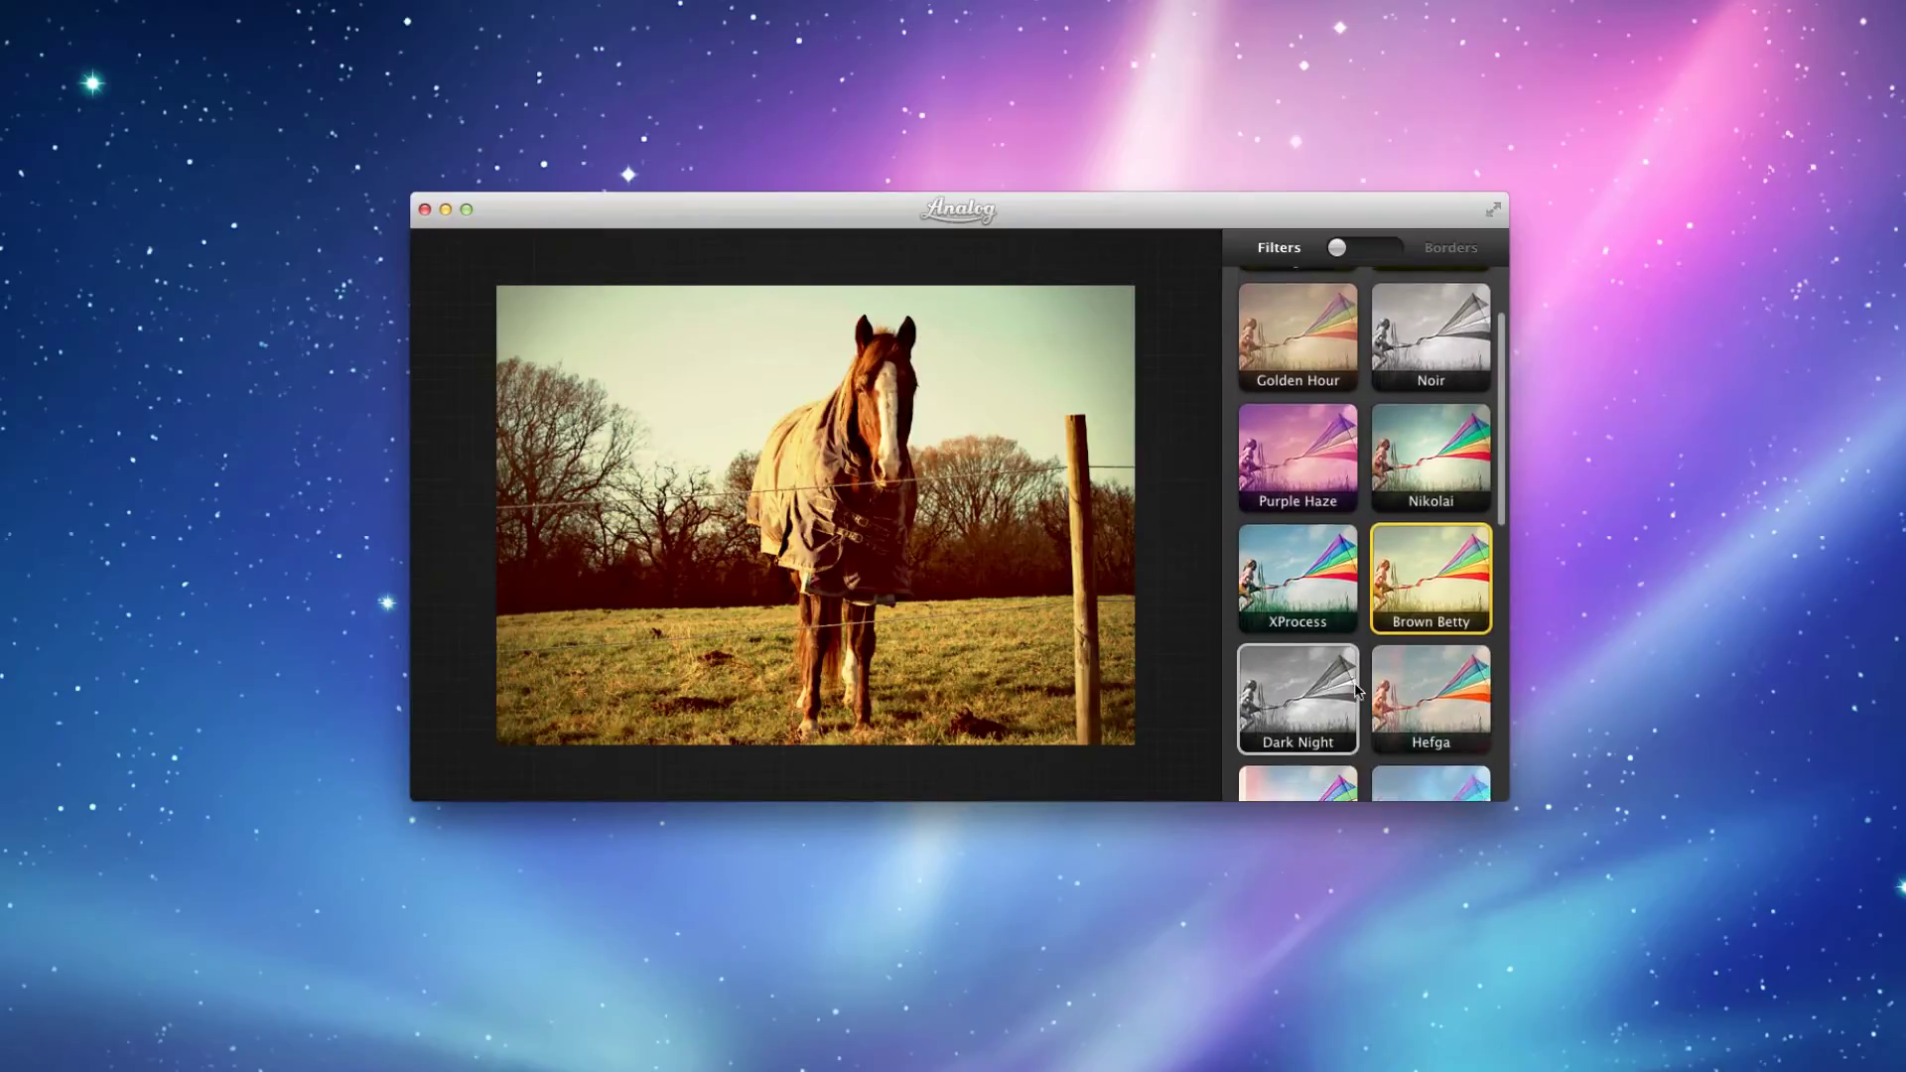
left_click(1356, 687)
left_click(1431, 692)
scroll(1431, 690, "down", 3)
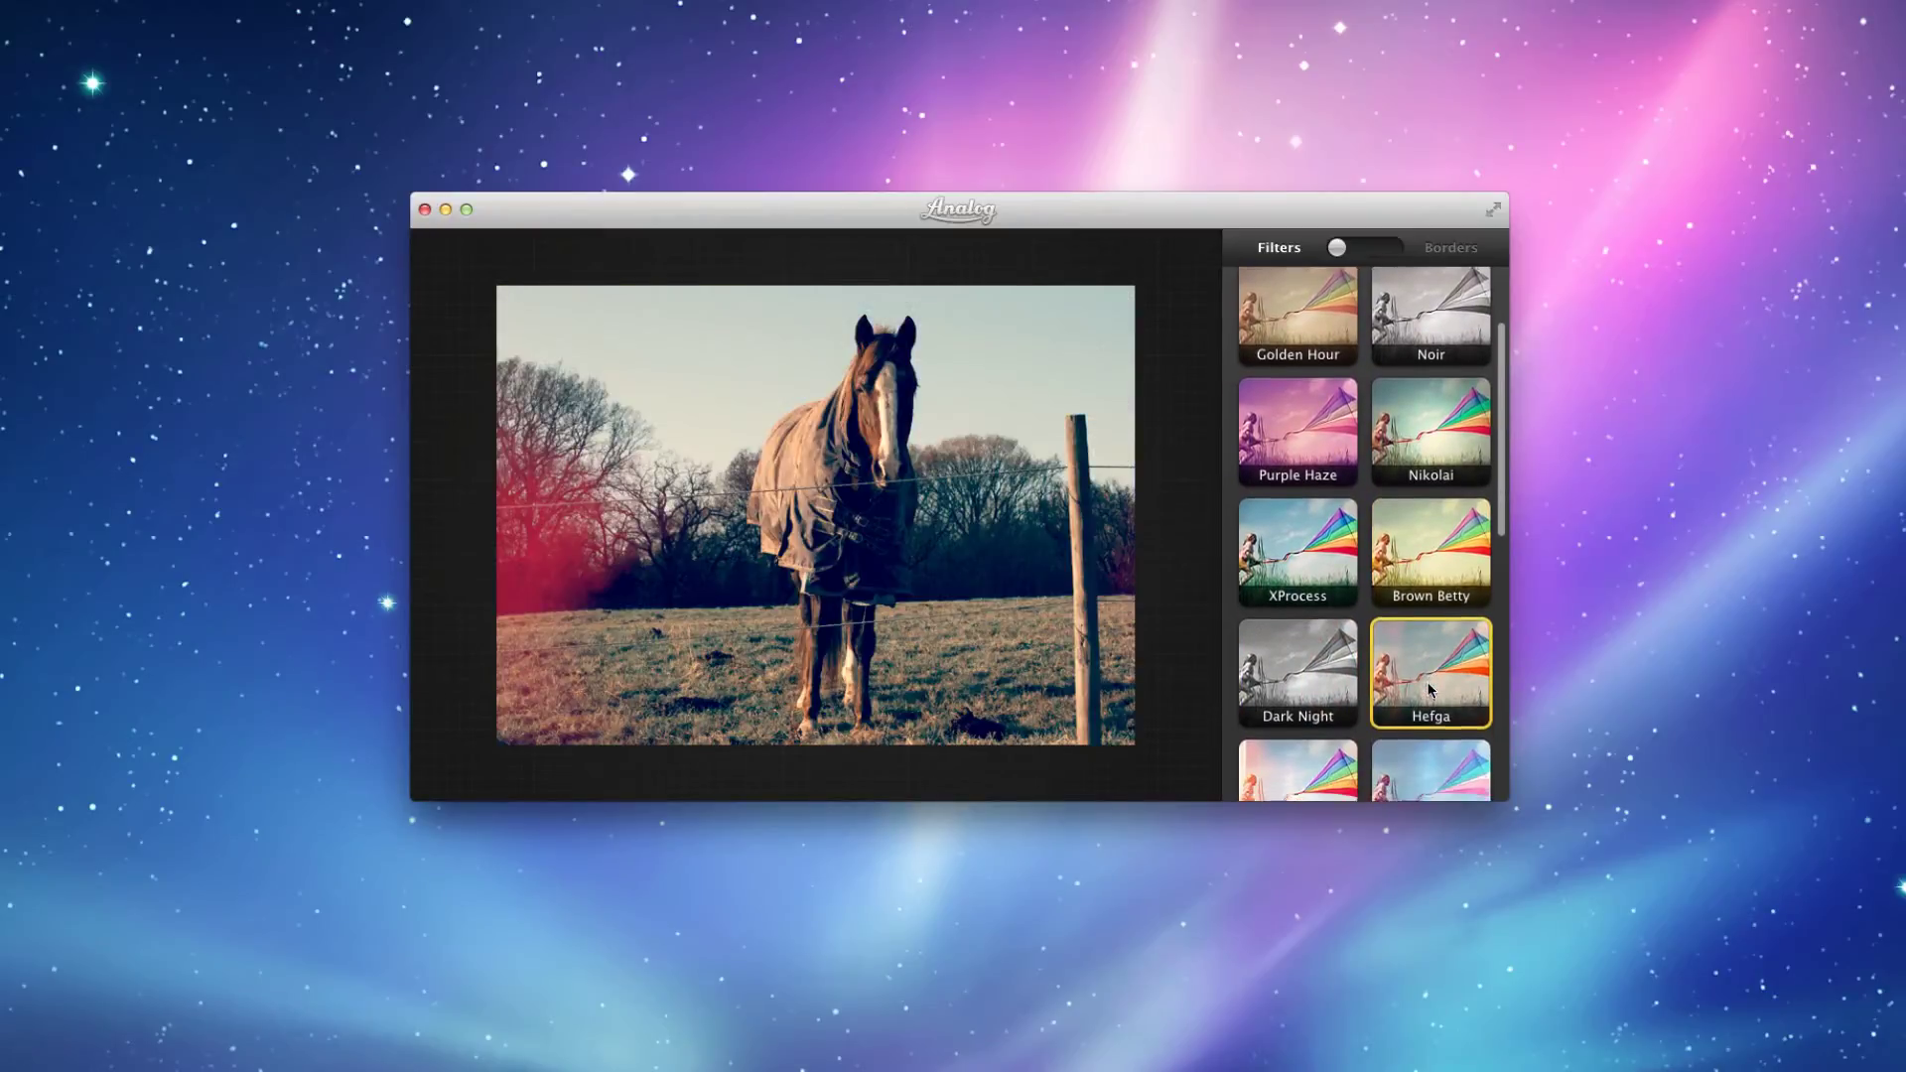
left_click(1310, 610)
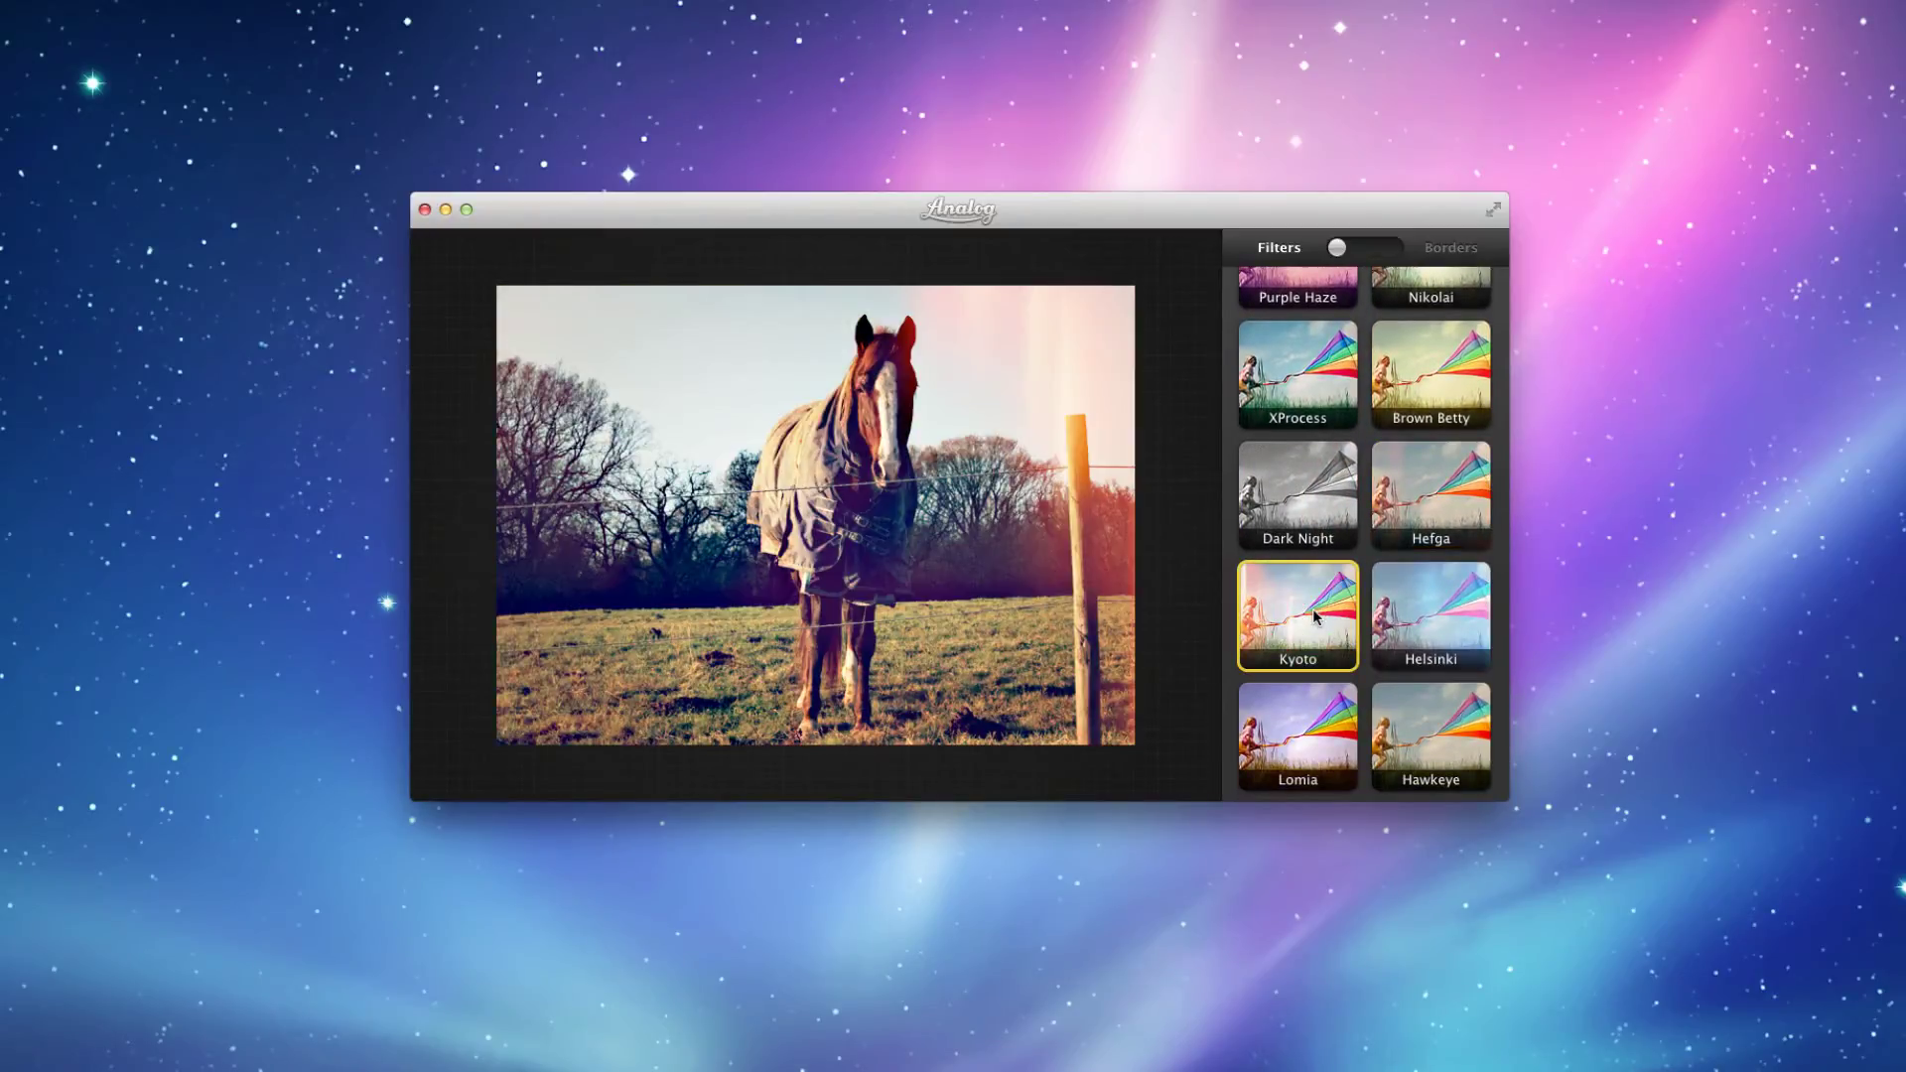
left_click(1408, 623)
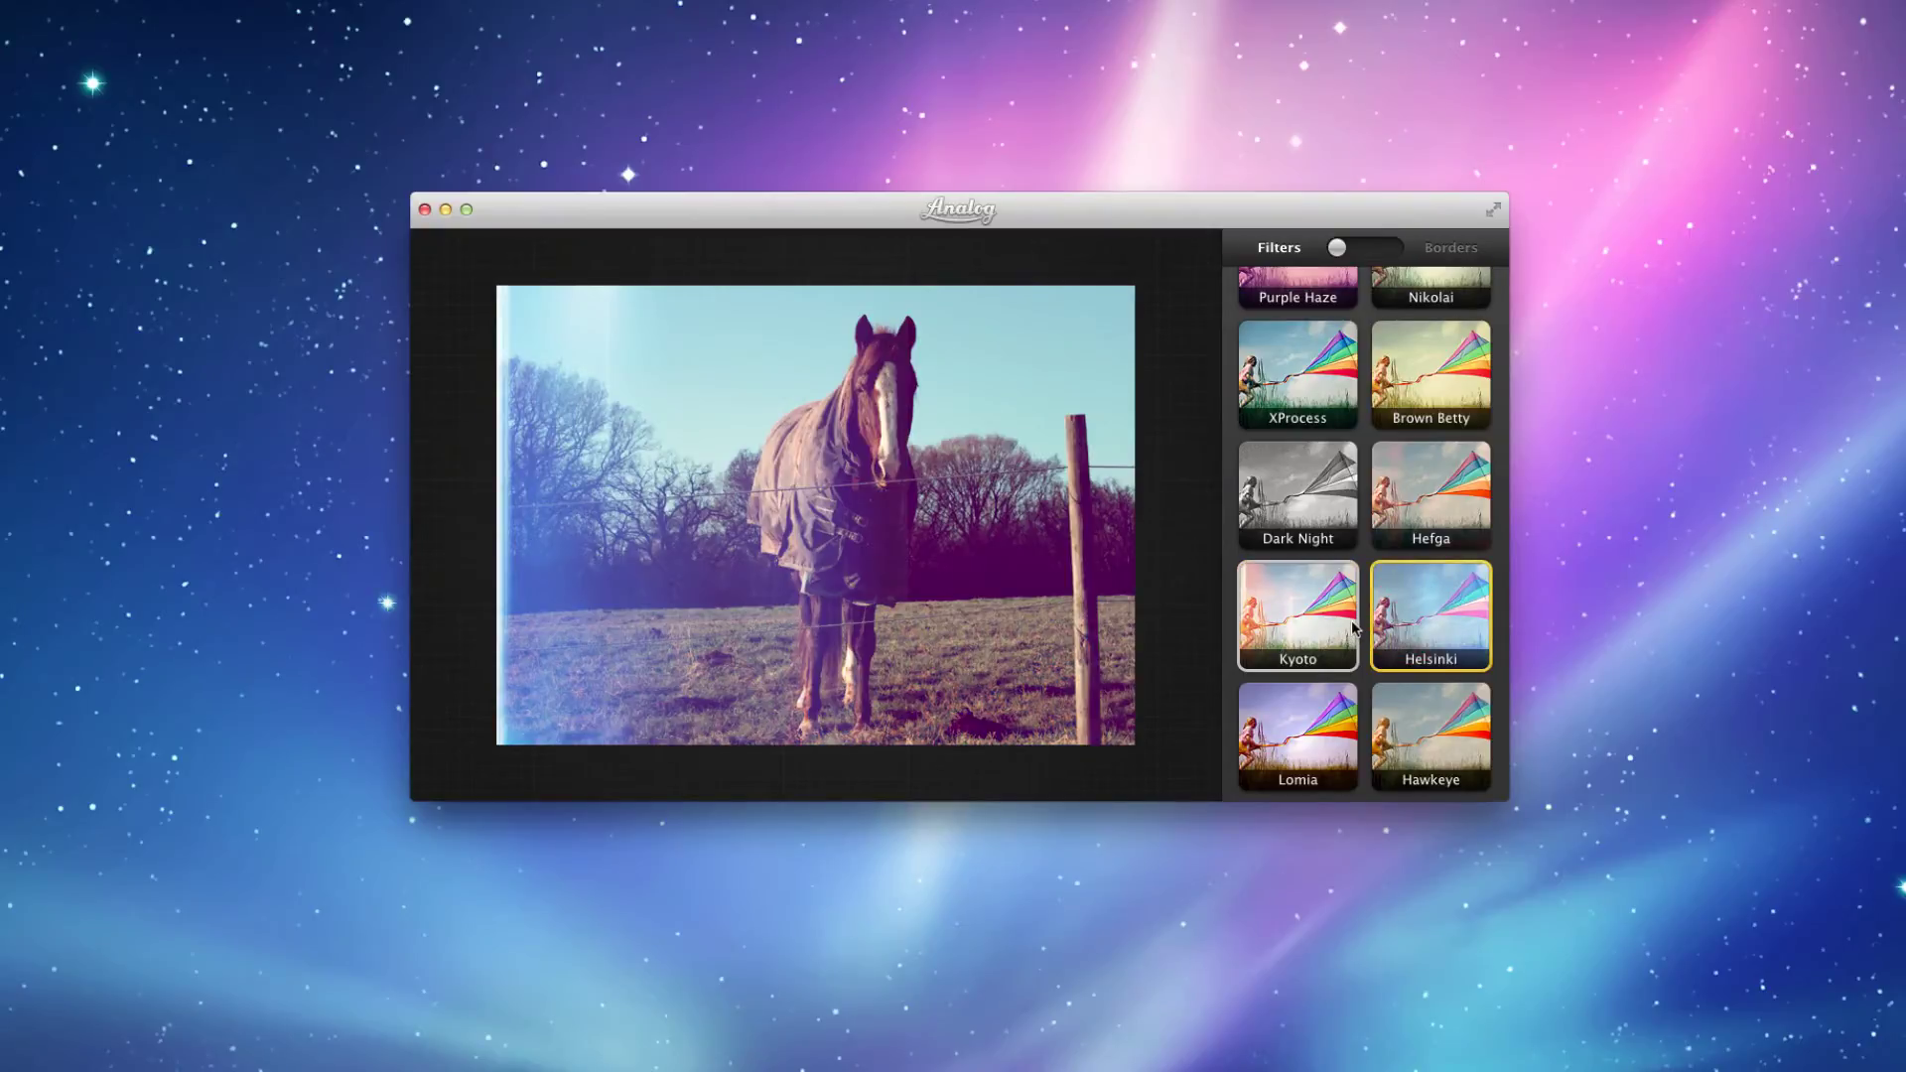
left_click(1287, 722)
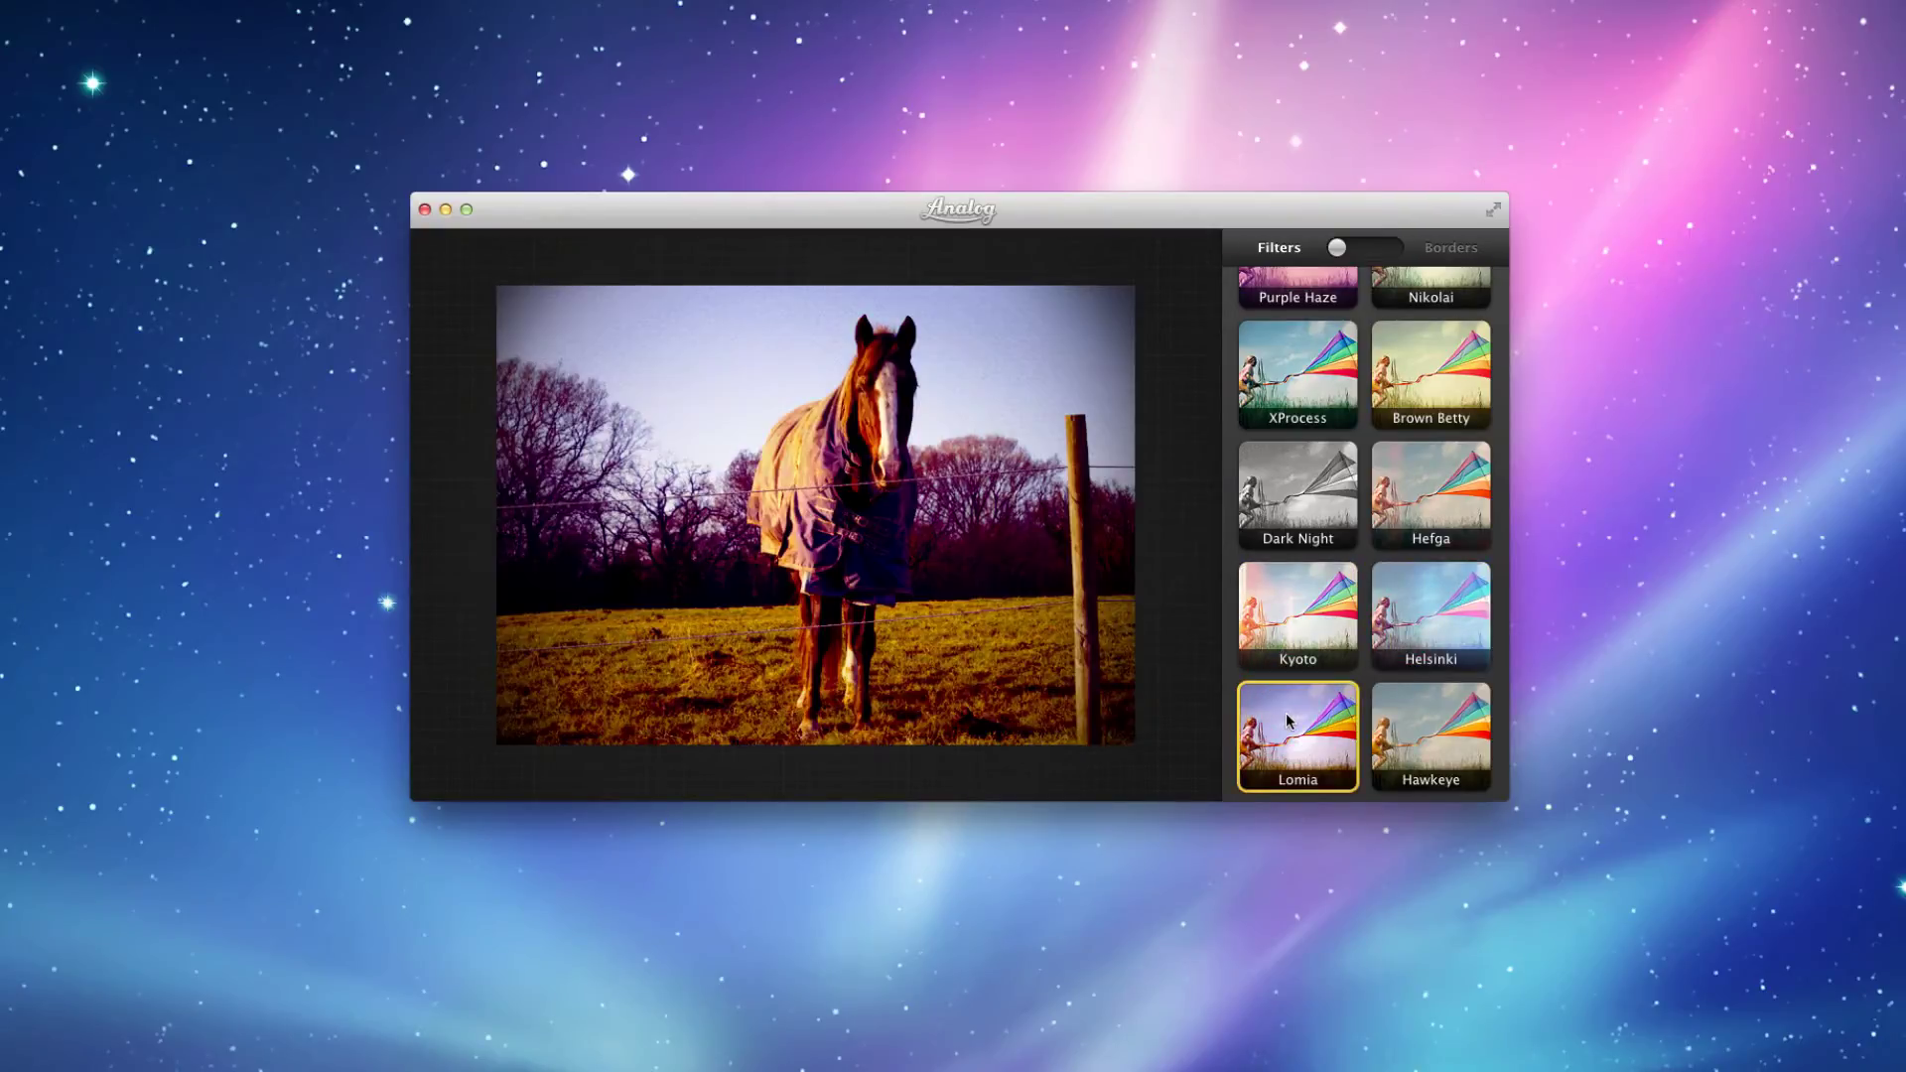
left_click(1380, 723)
scroll(1330, 735, "down", 3)
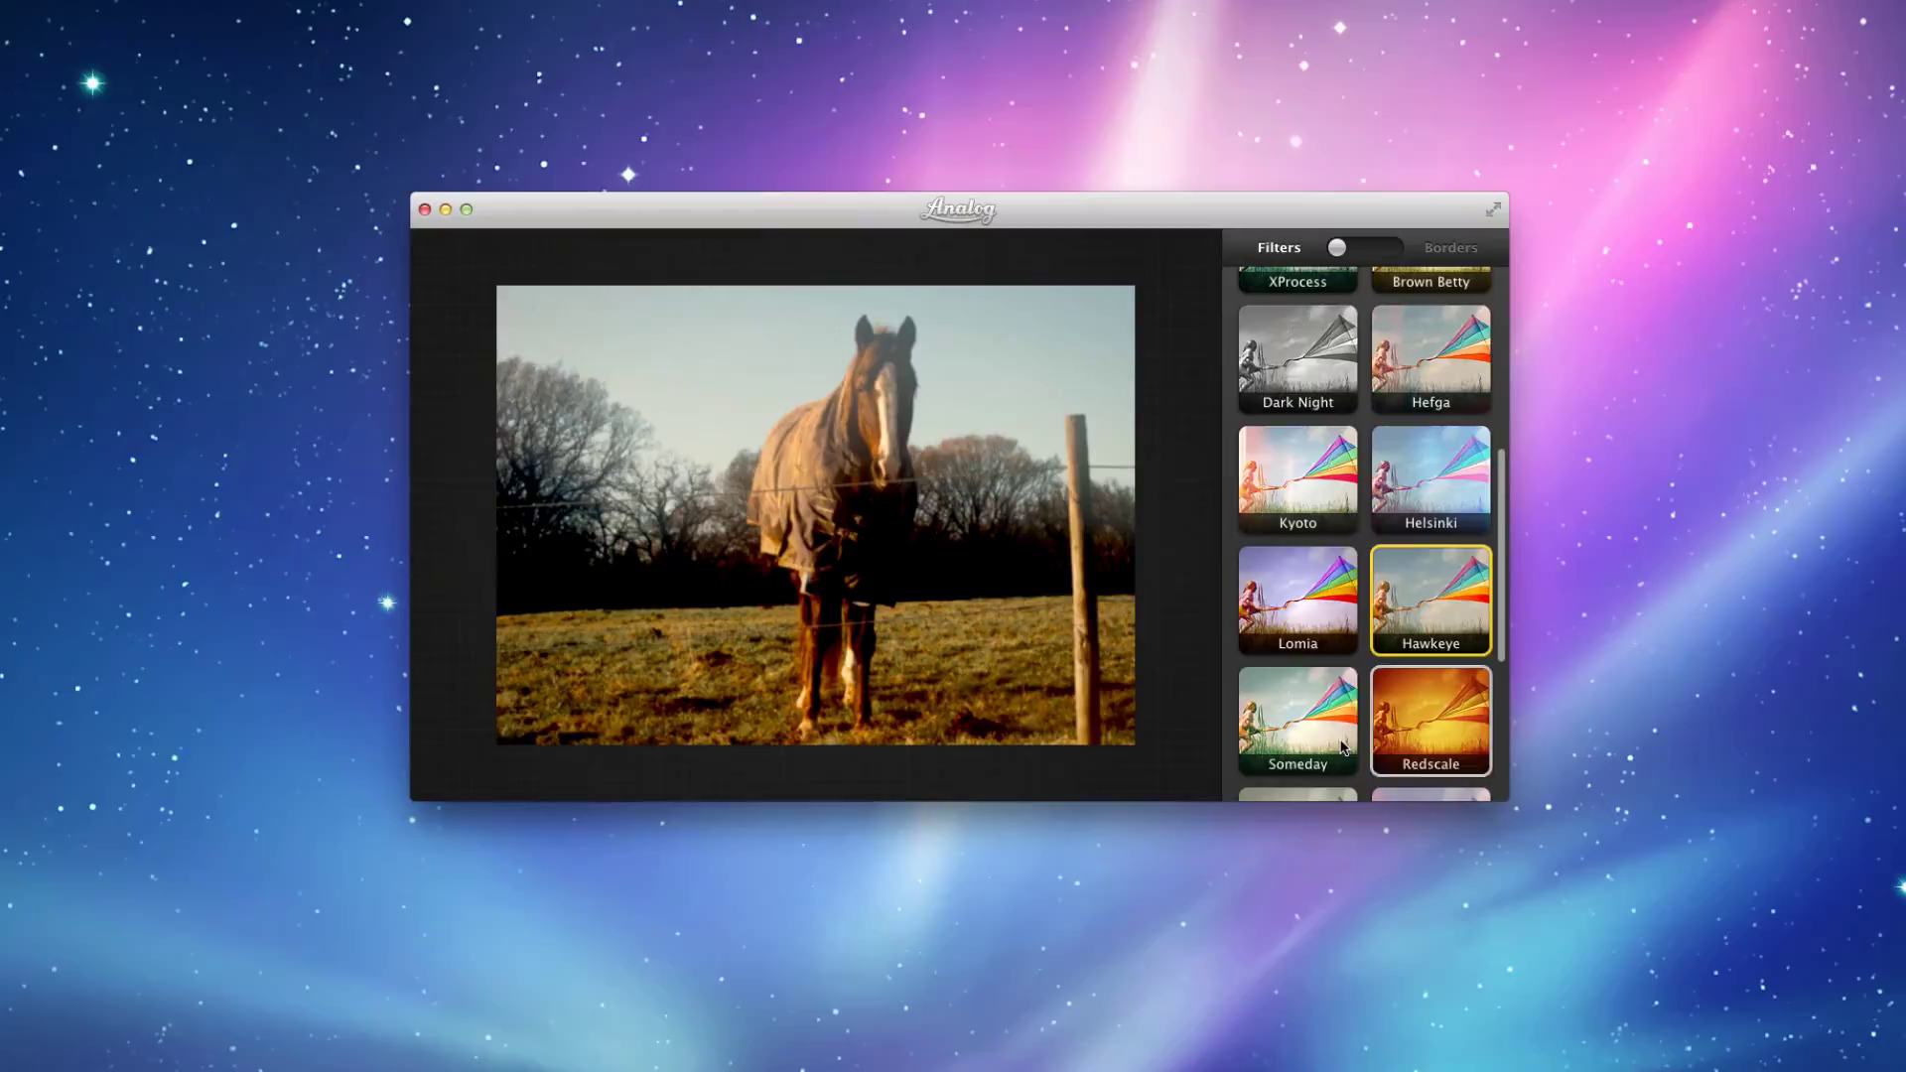
left_click(1301, 725)
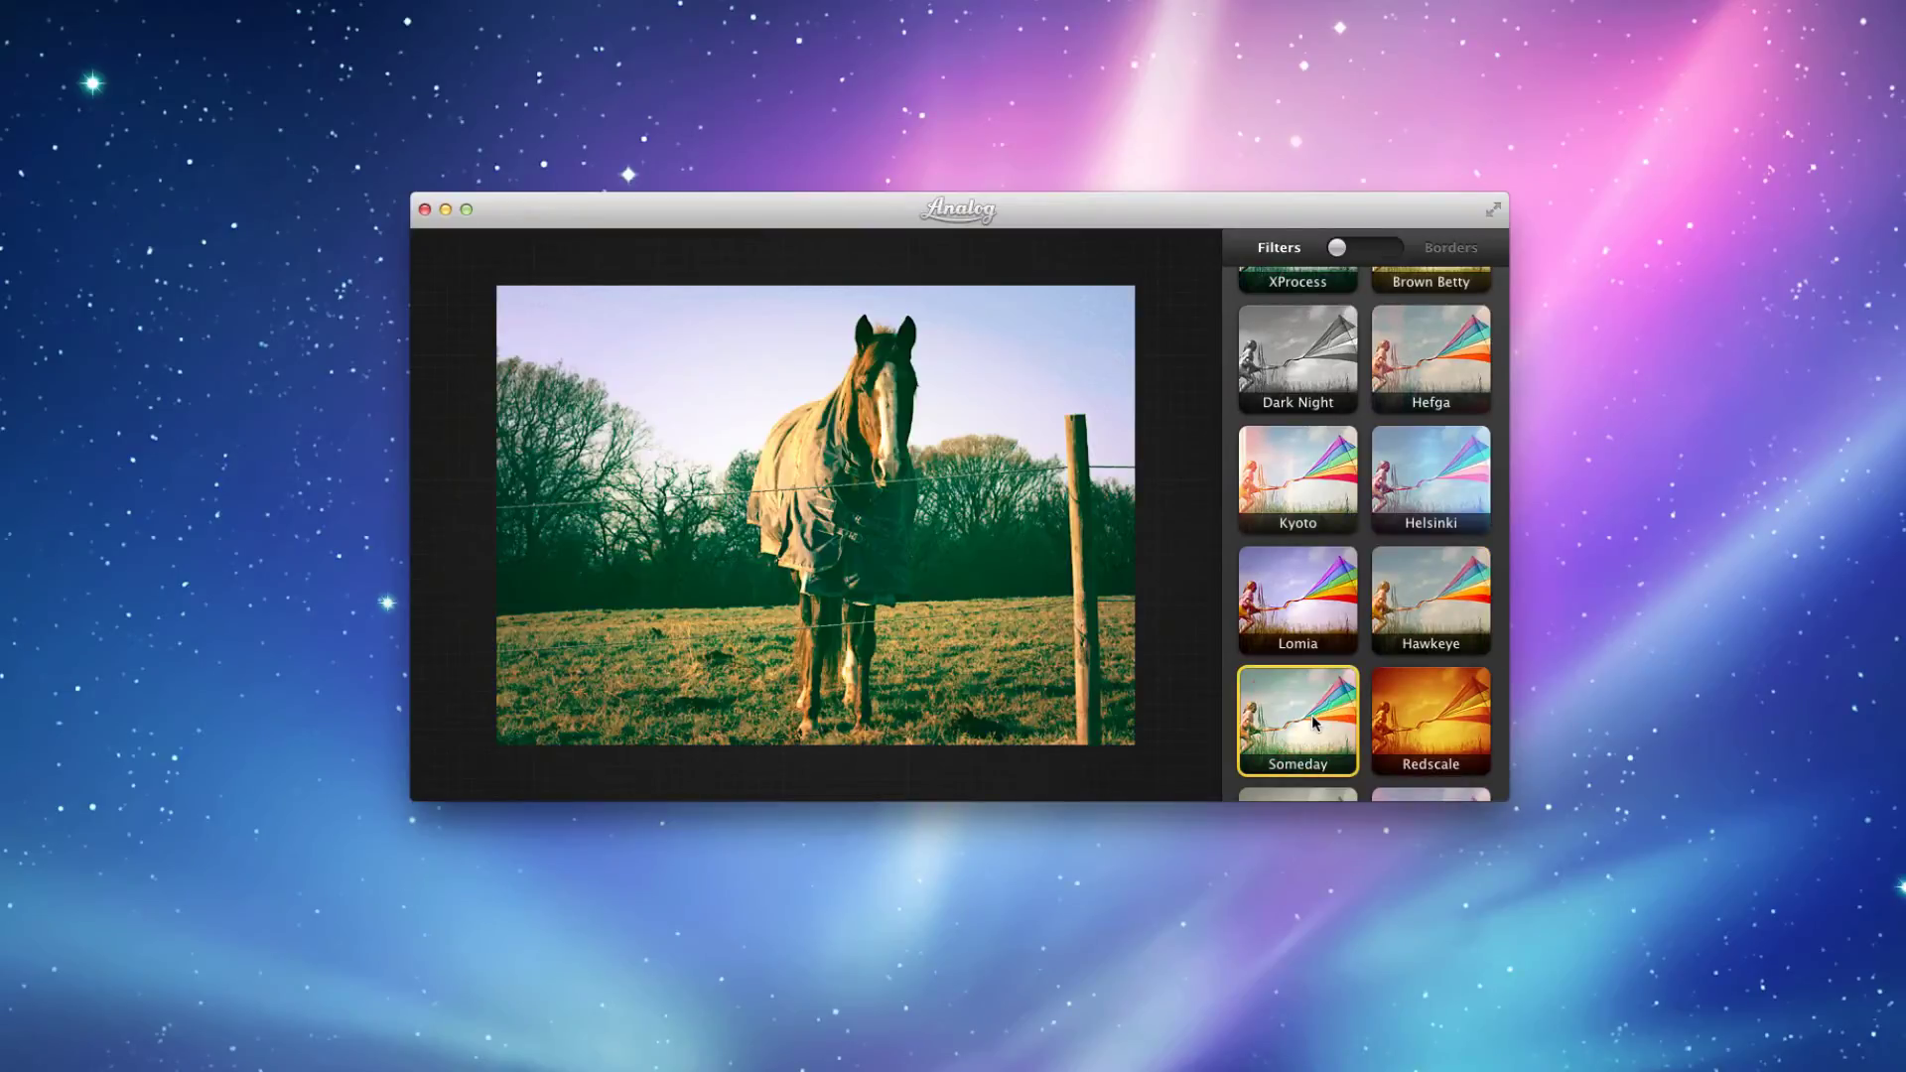
left_click(1383, 721)
Preview Bromide, Imagine, Toy Box, Memory and Santiago, then settle on Golden Hour.
scroll(1383, 722, "down", 4)
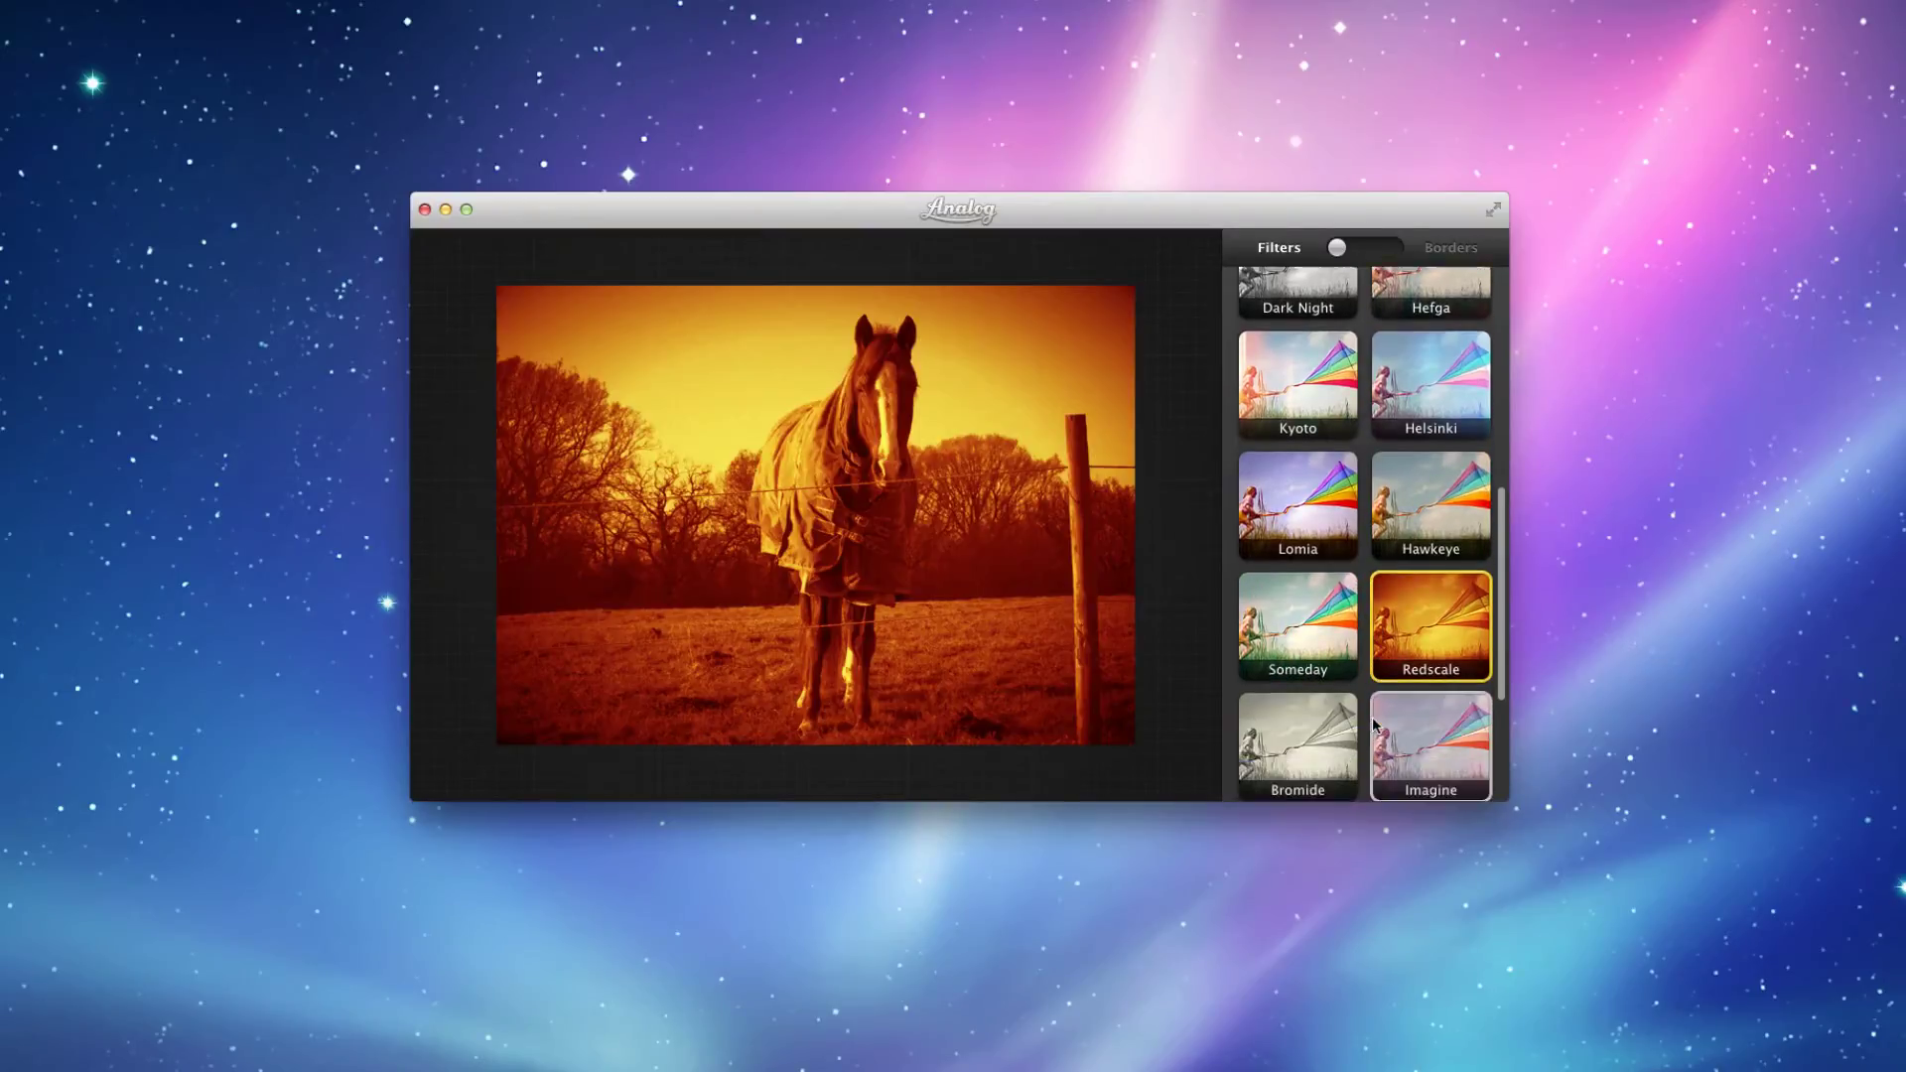
left_click(1306, 702)
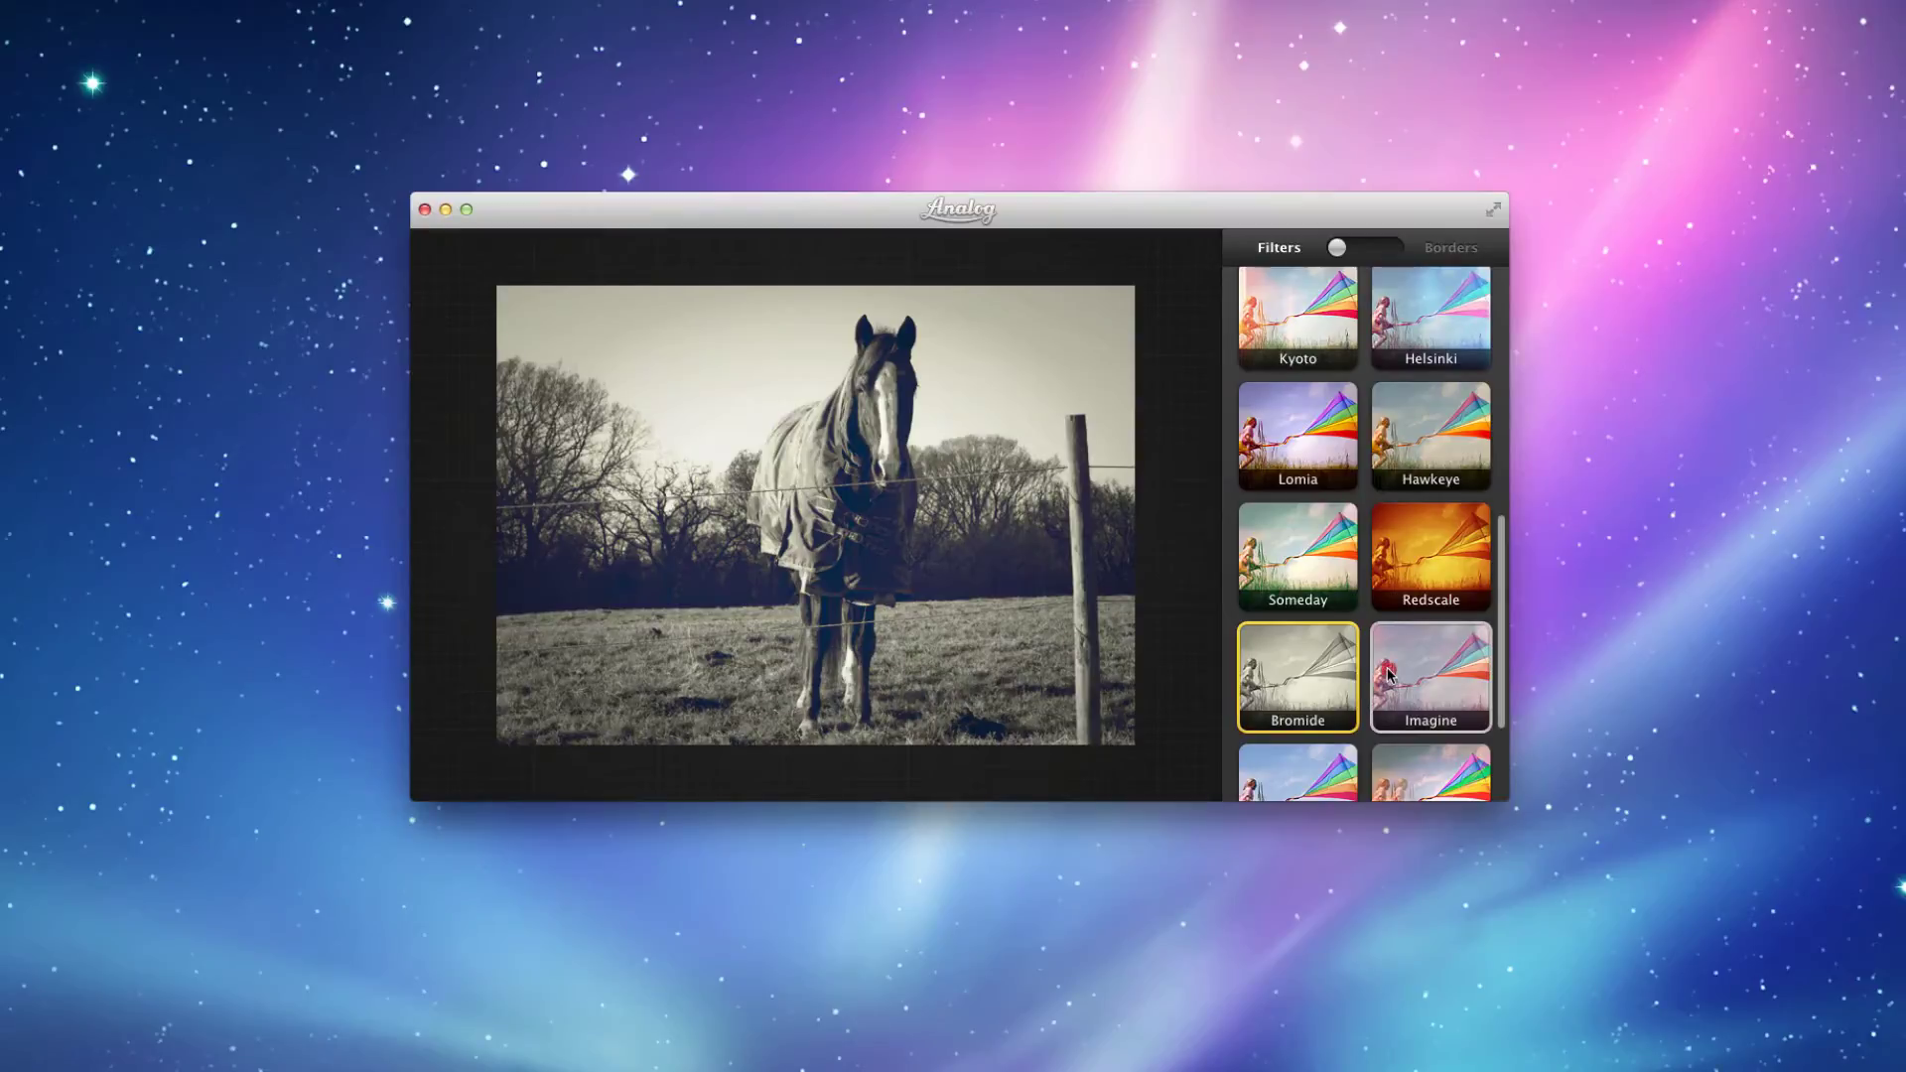
left_click(1388, 675)
scroll(1387, 674, "down", 2)
left_click(1310, 698)
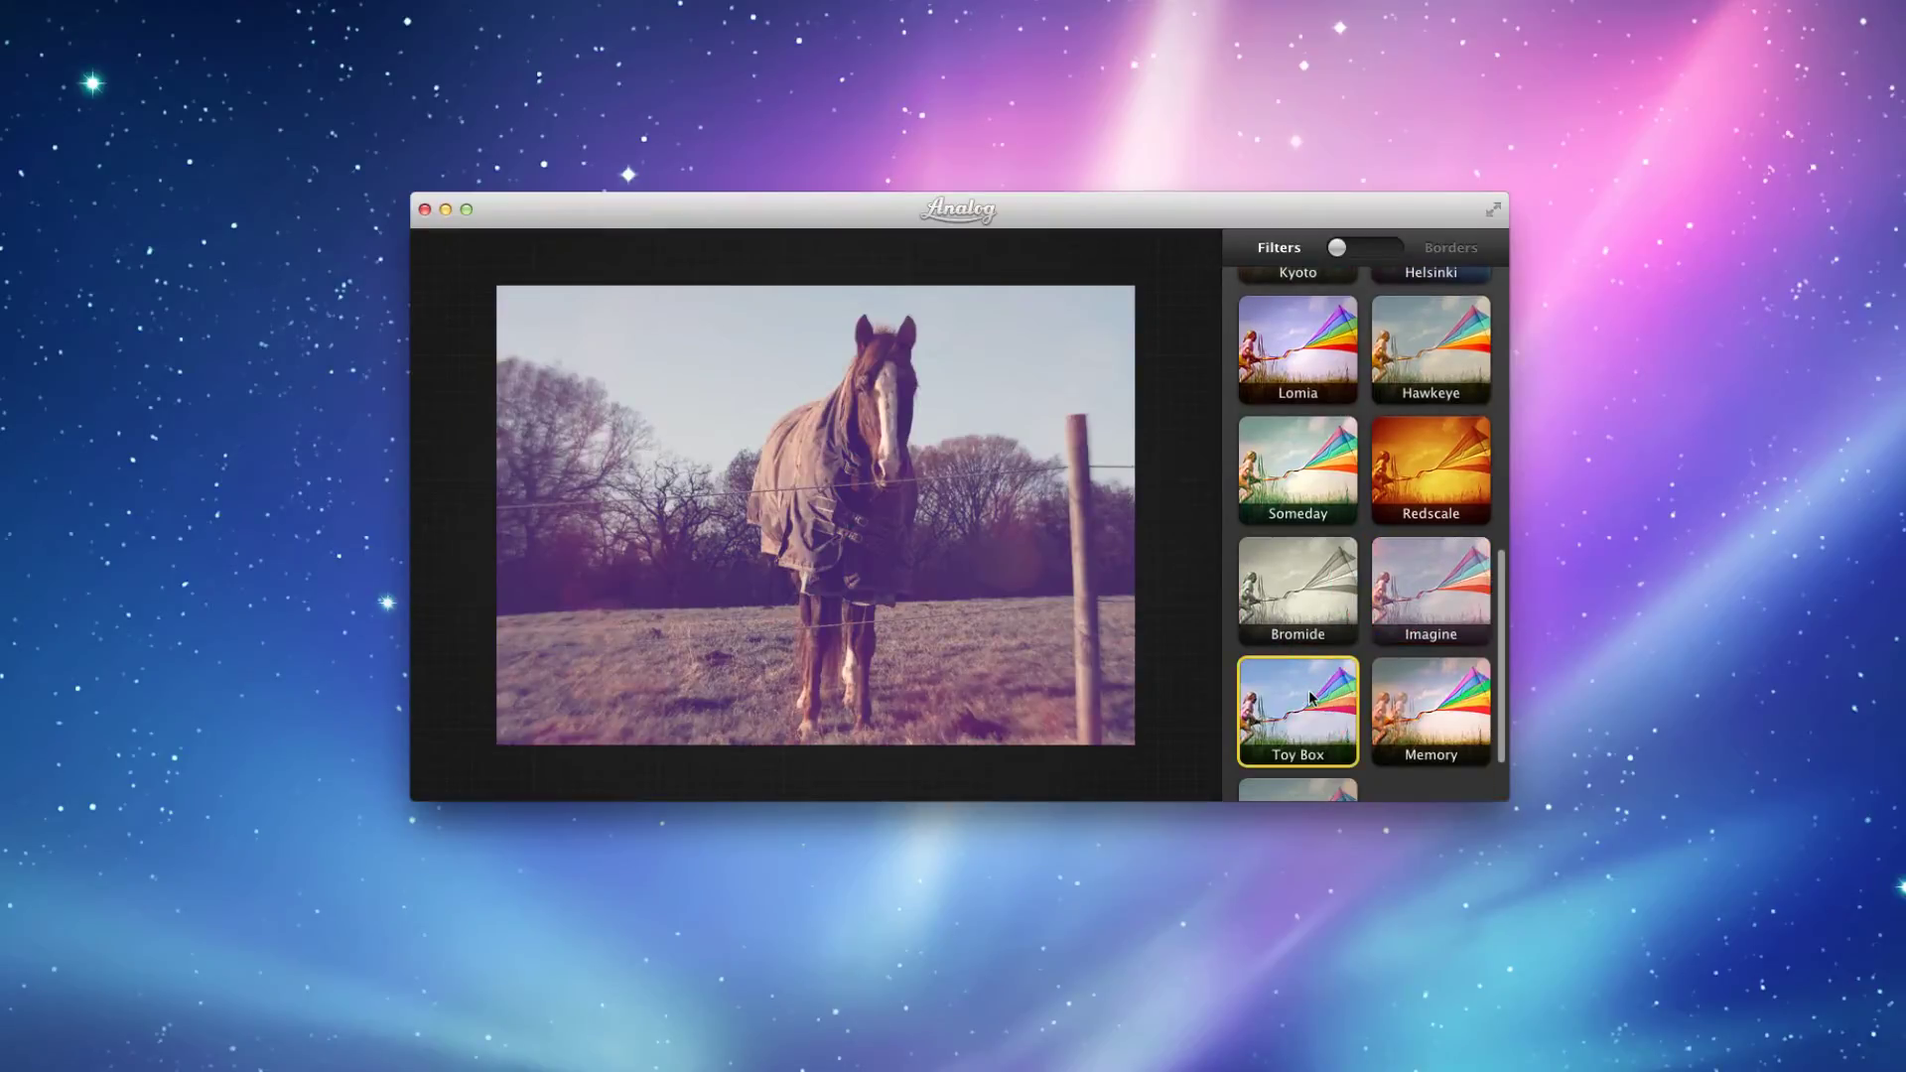
left_click(1383, 705)
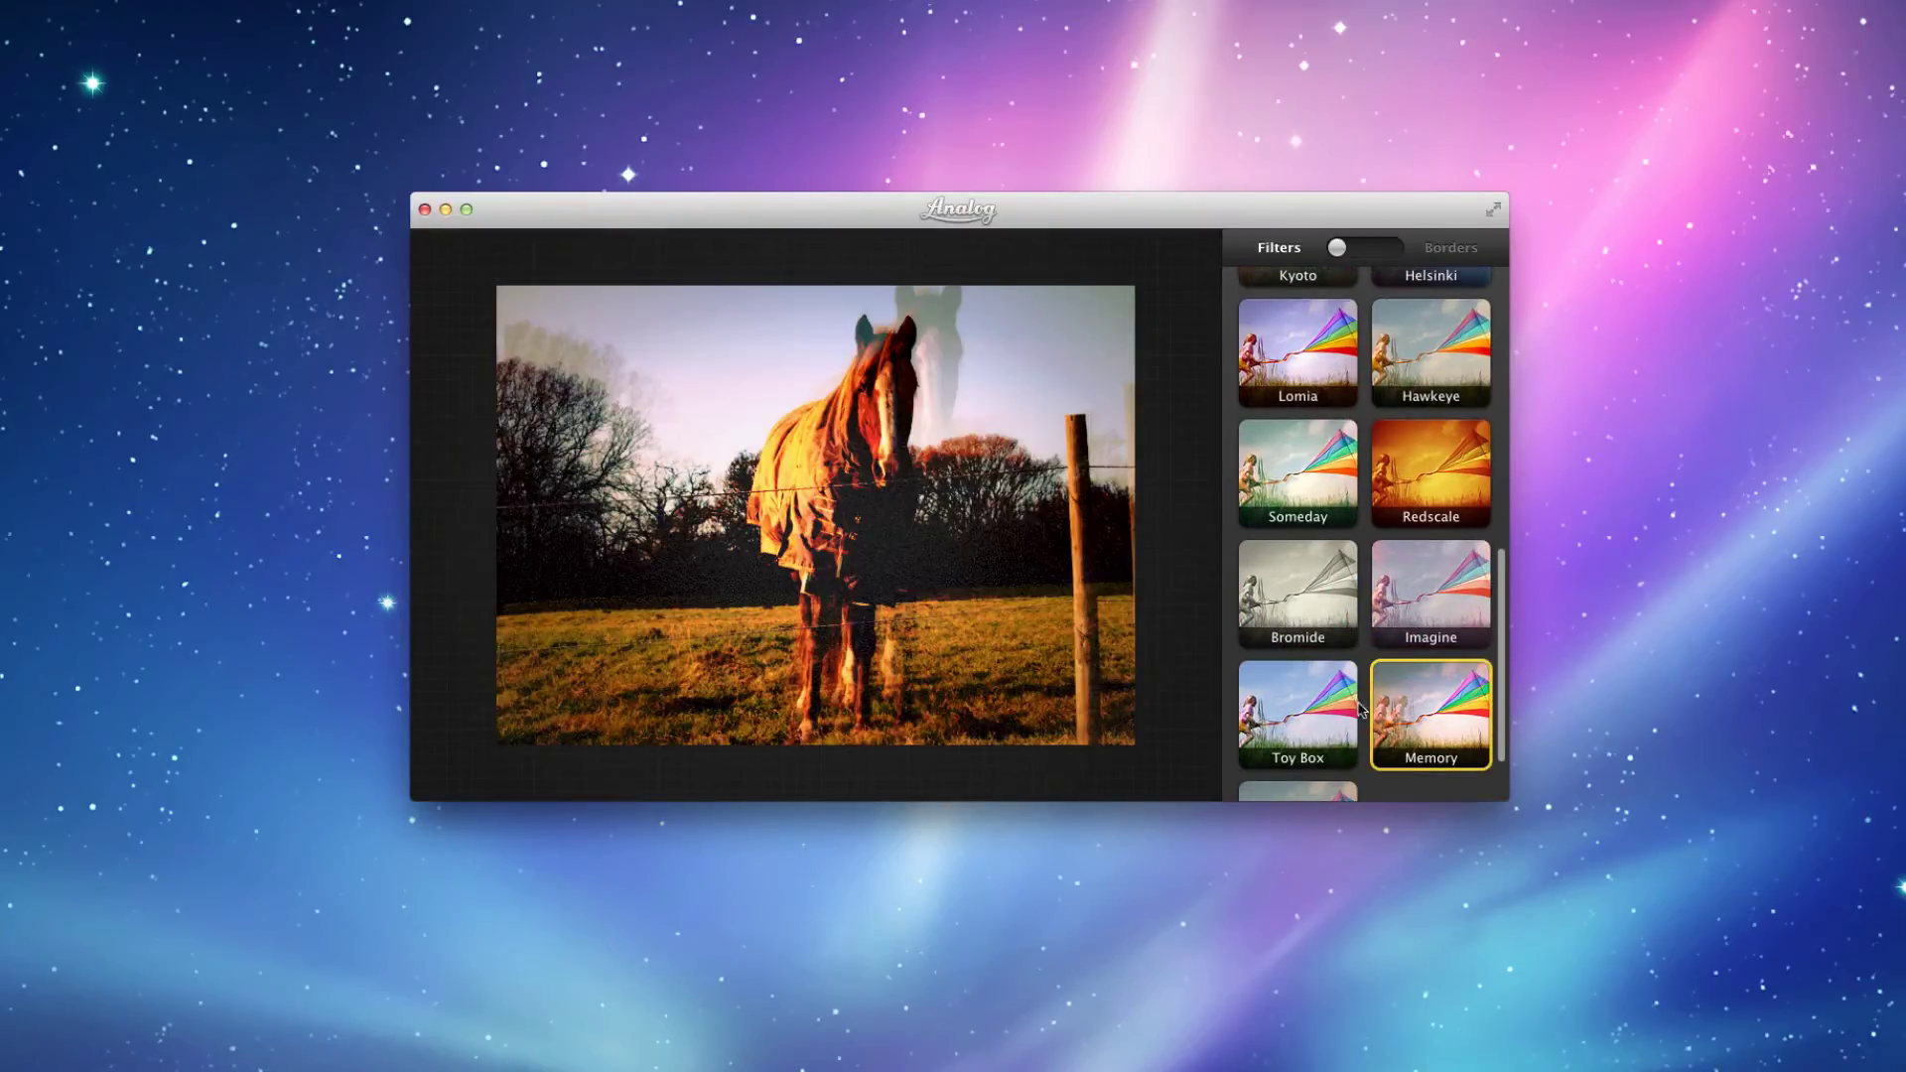
scroll(1302, 746, "down", 2)
left_click(1308, 715)
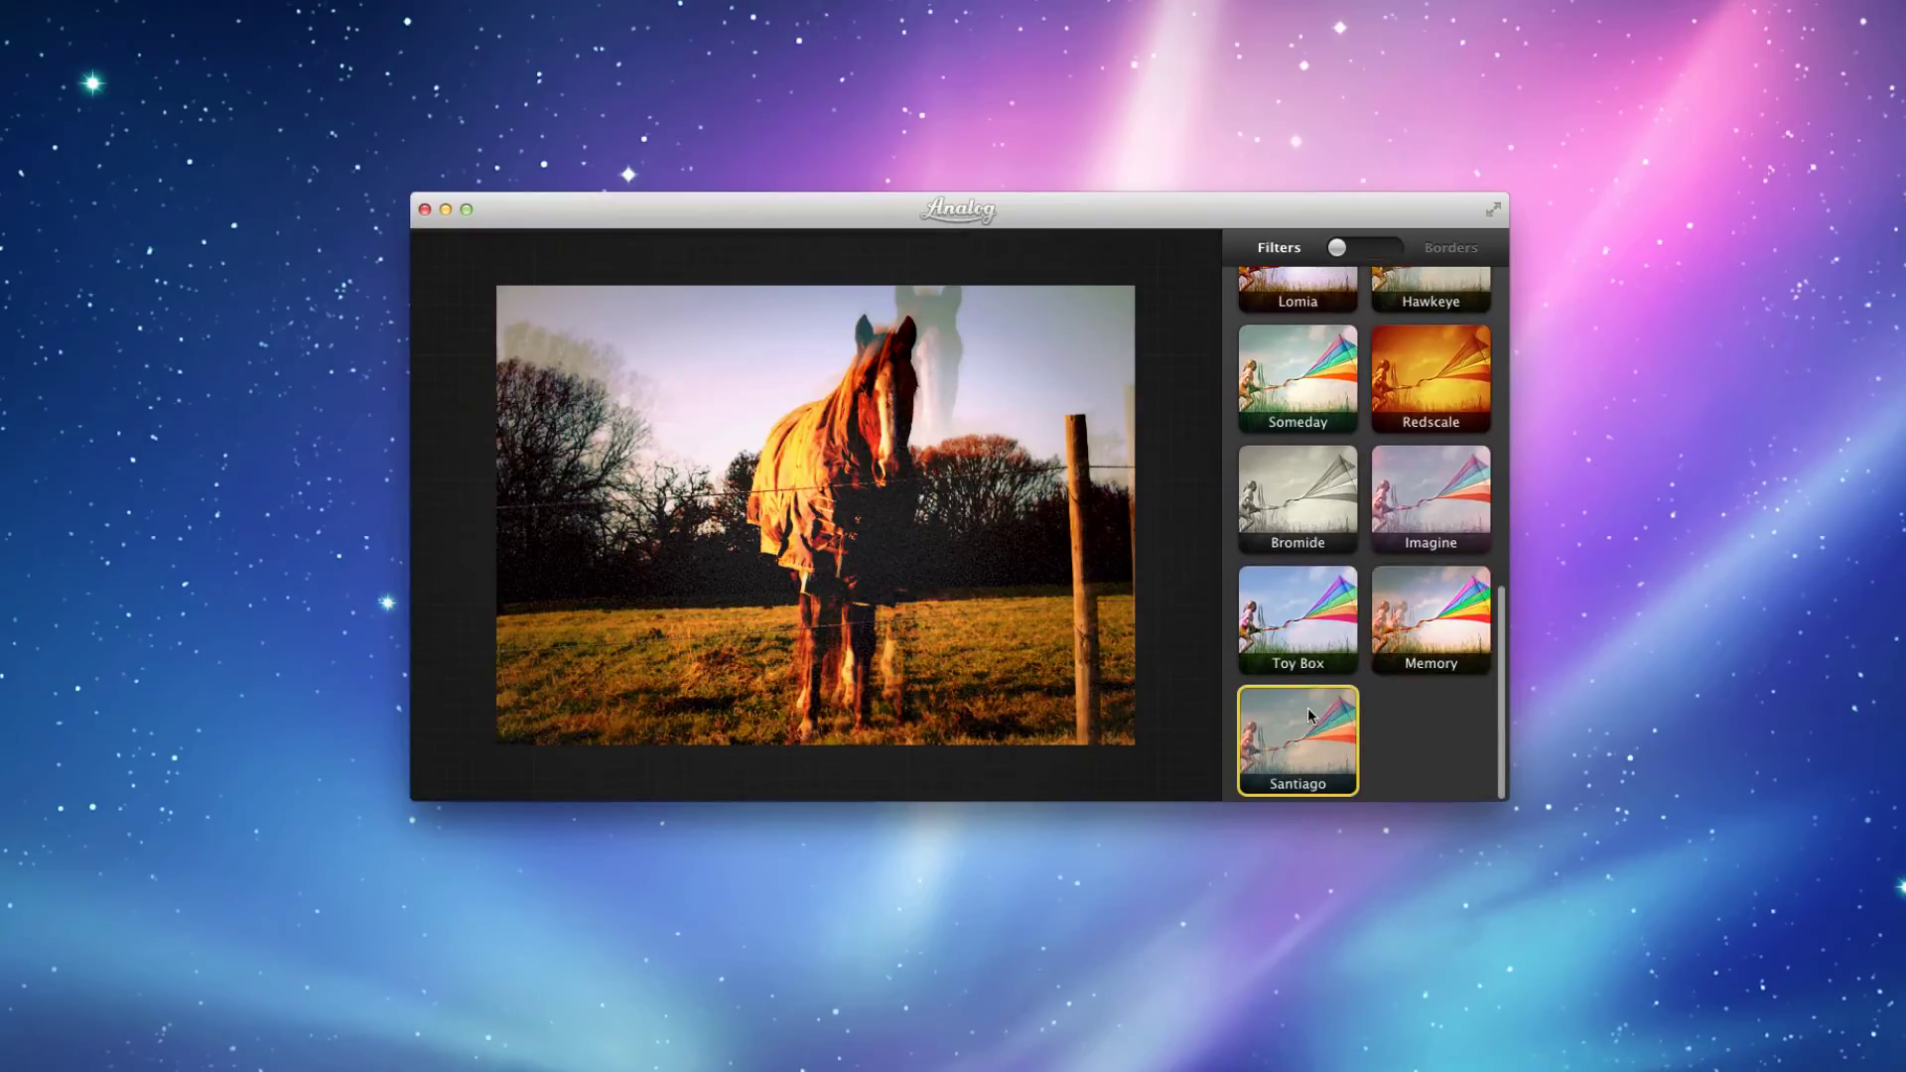
scroll(1309, 695, "up", 10)
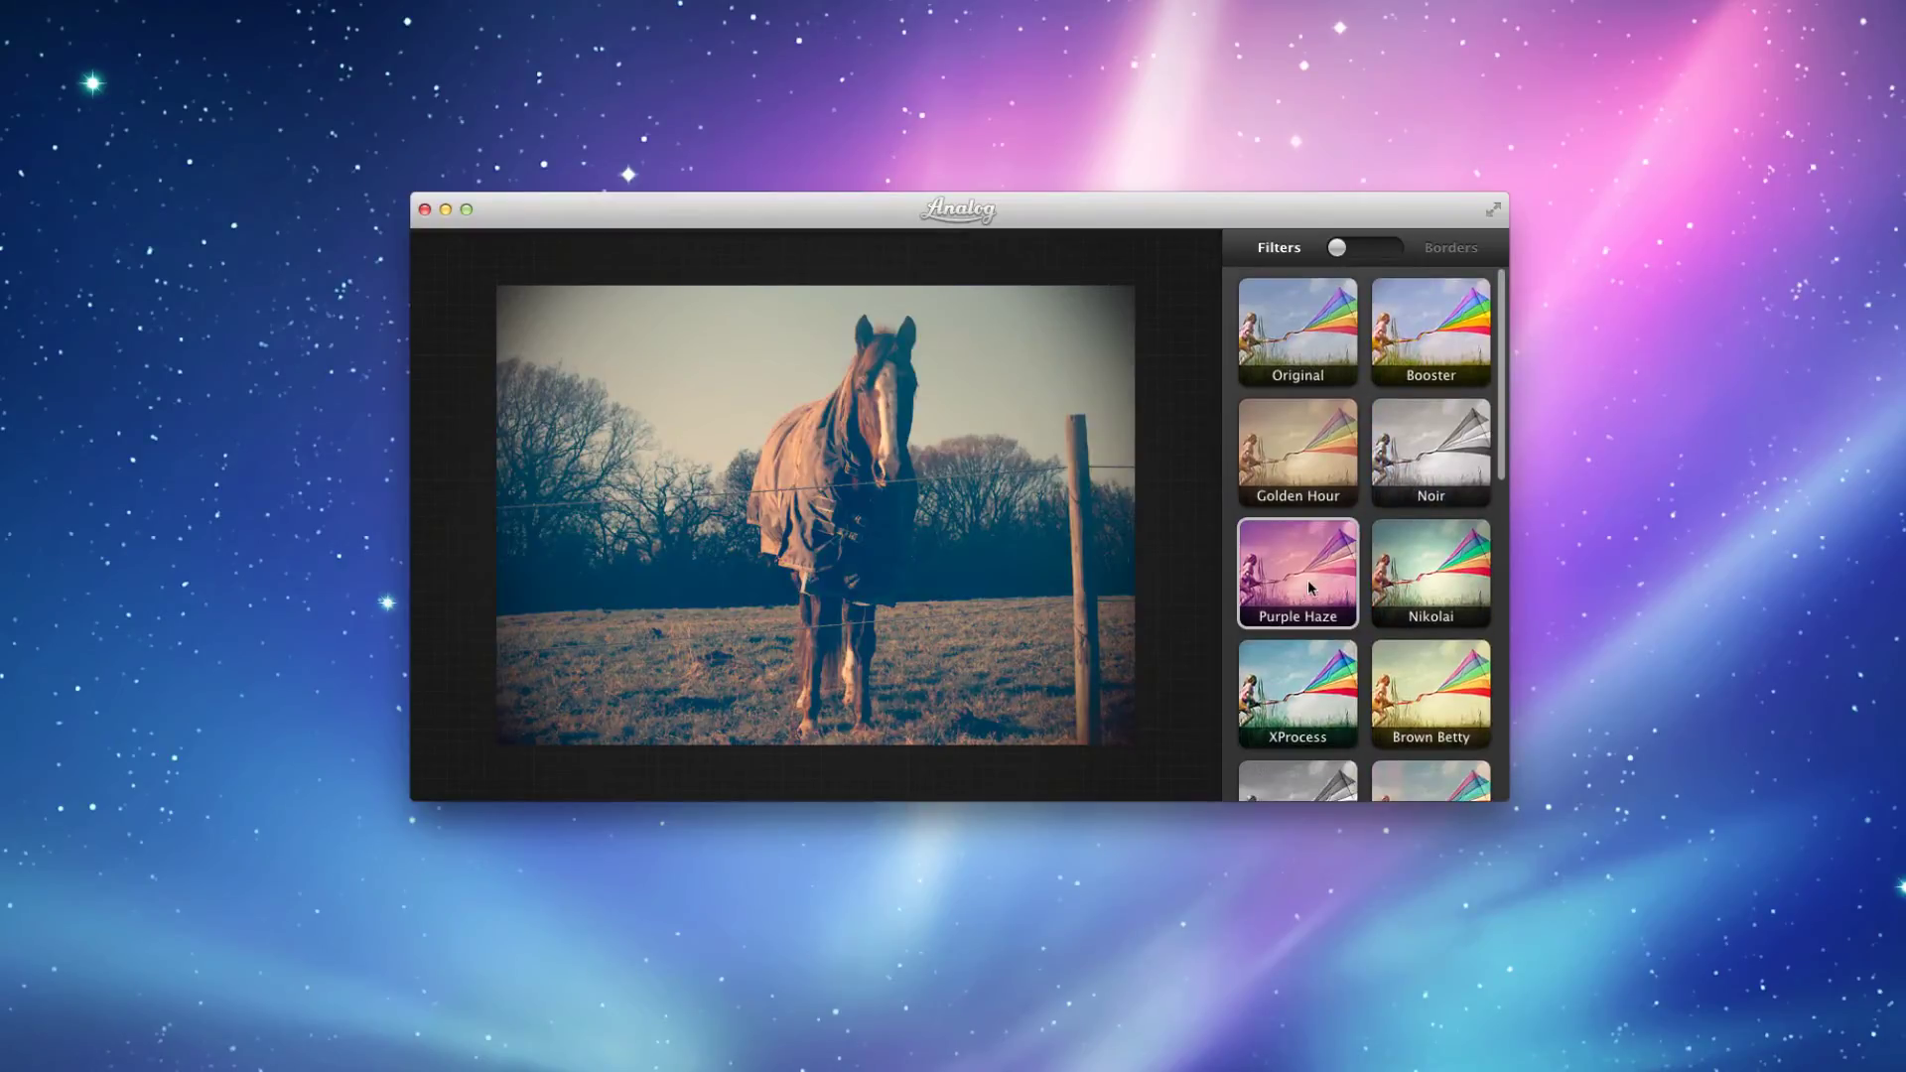
left_click(1340, 487)
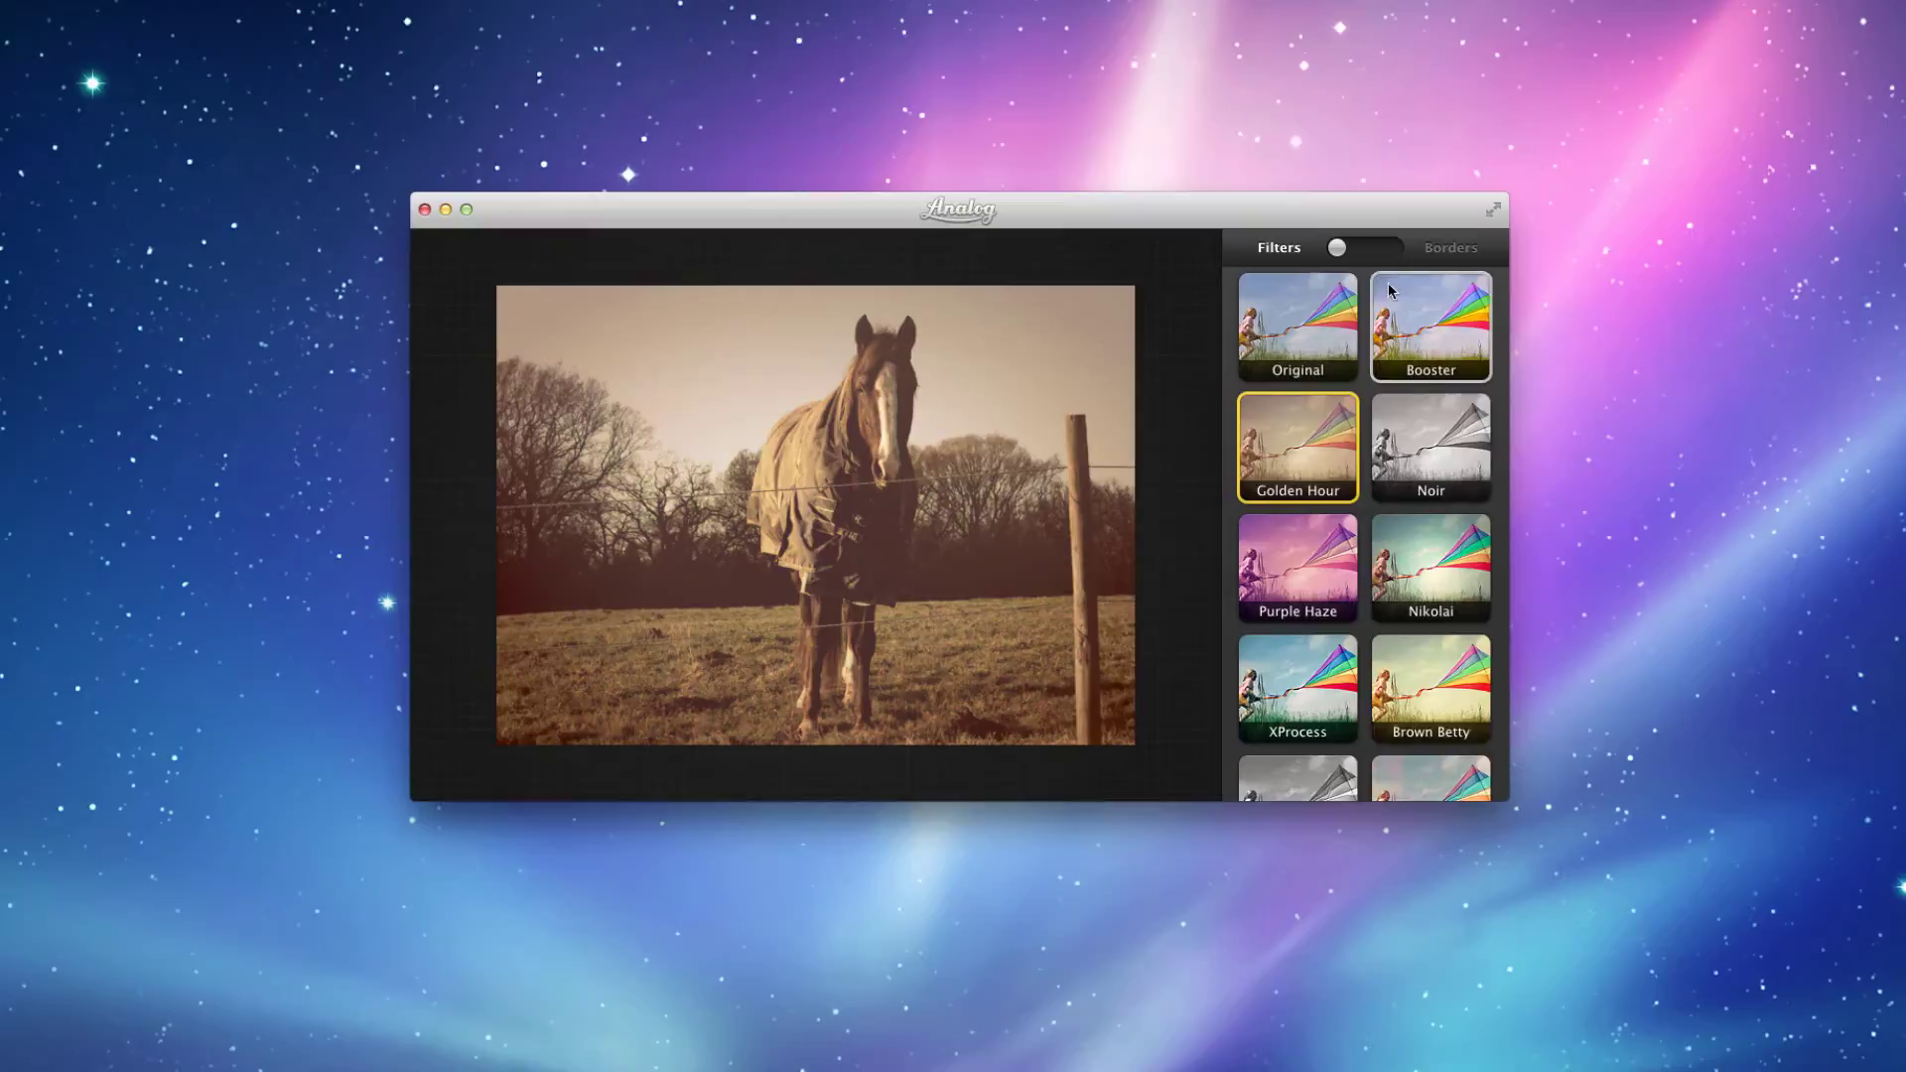
Switch to Borders and preview Sprocket, Black, White, View, View Square, Retro and Retro Square.
left_click_drag(1347, 252, 1403, 256)
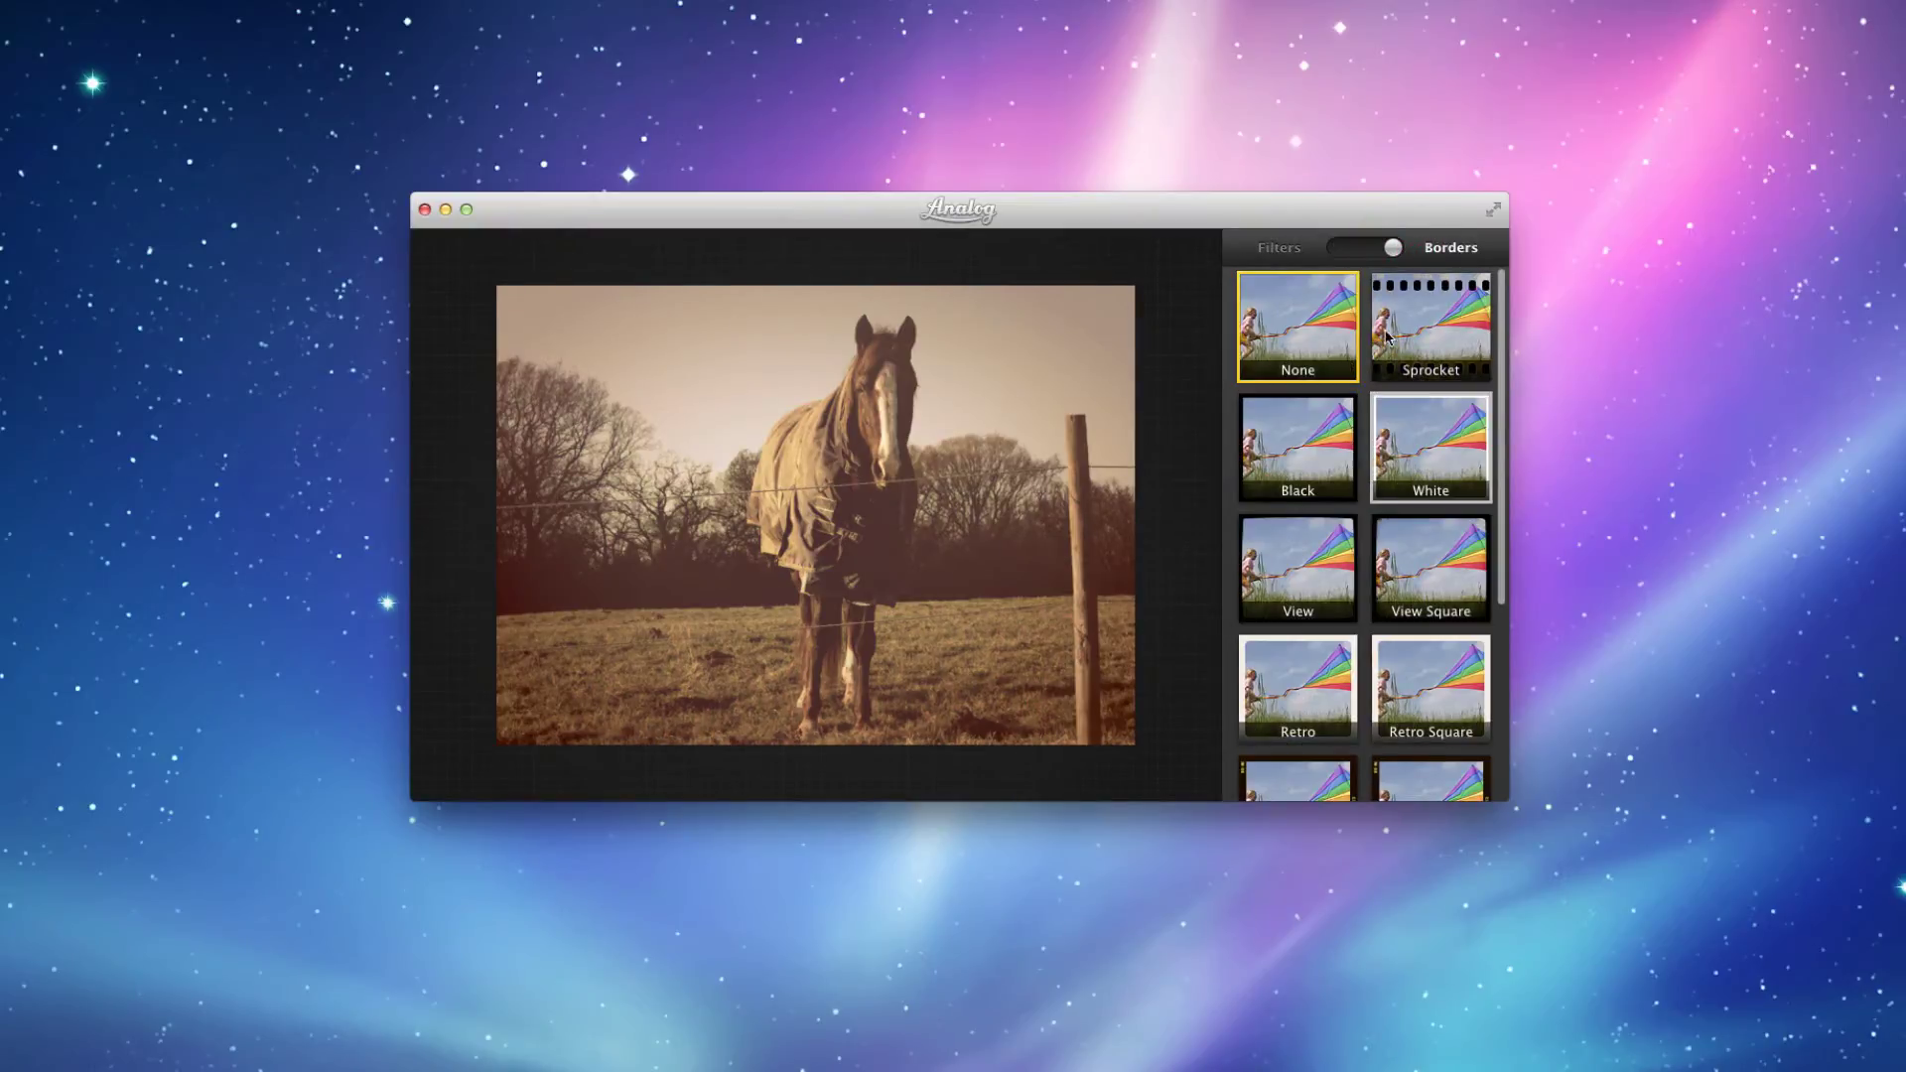
left_click(1386, 314)
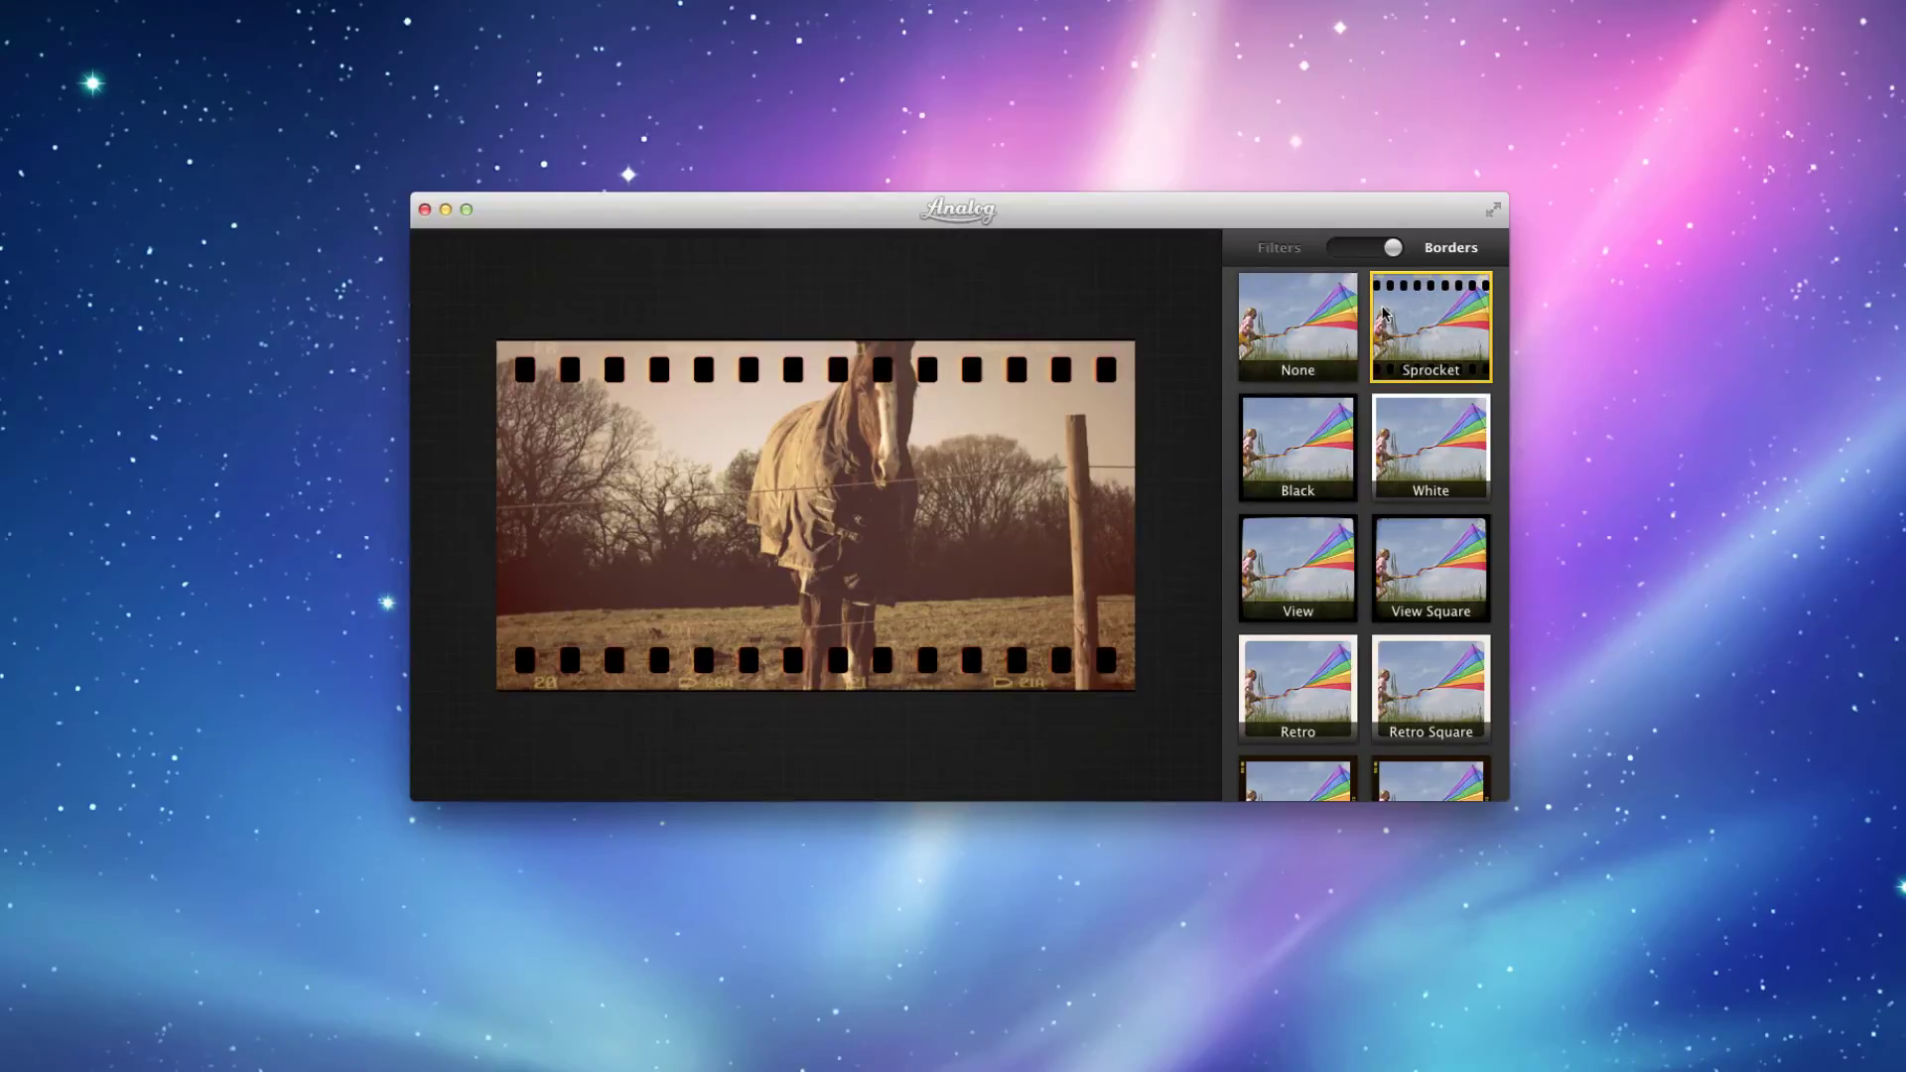
left_click(1335, 426)
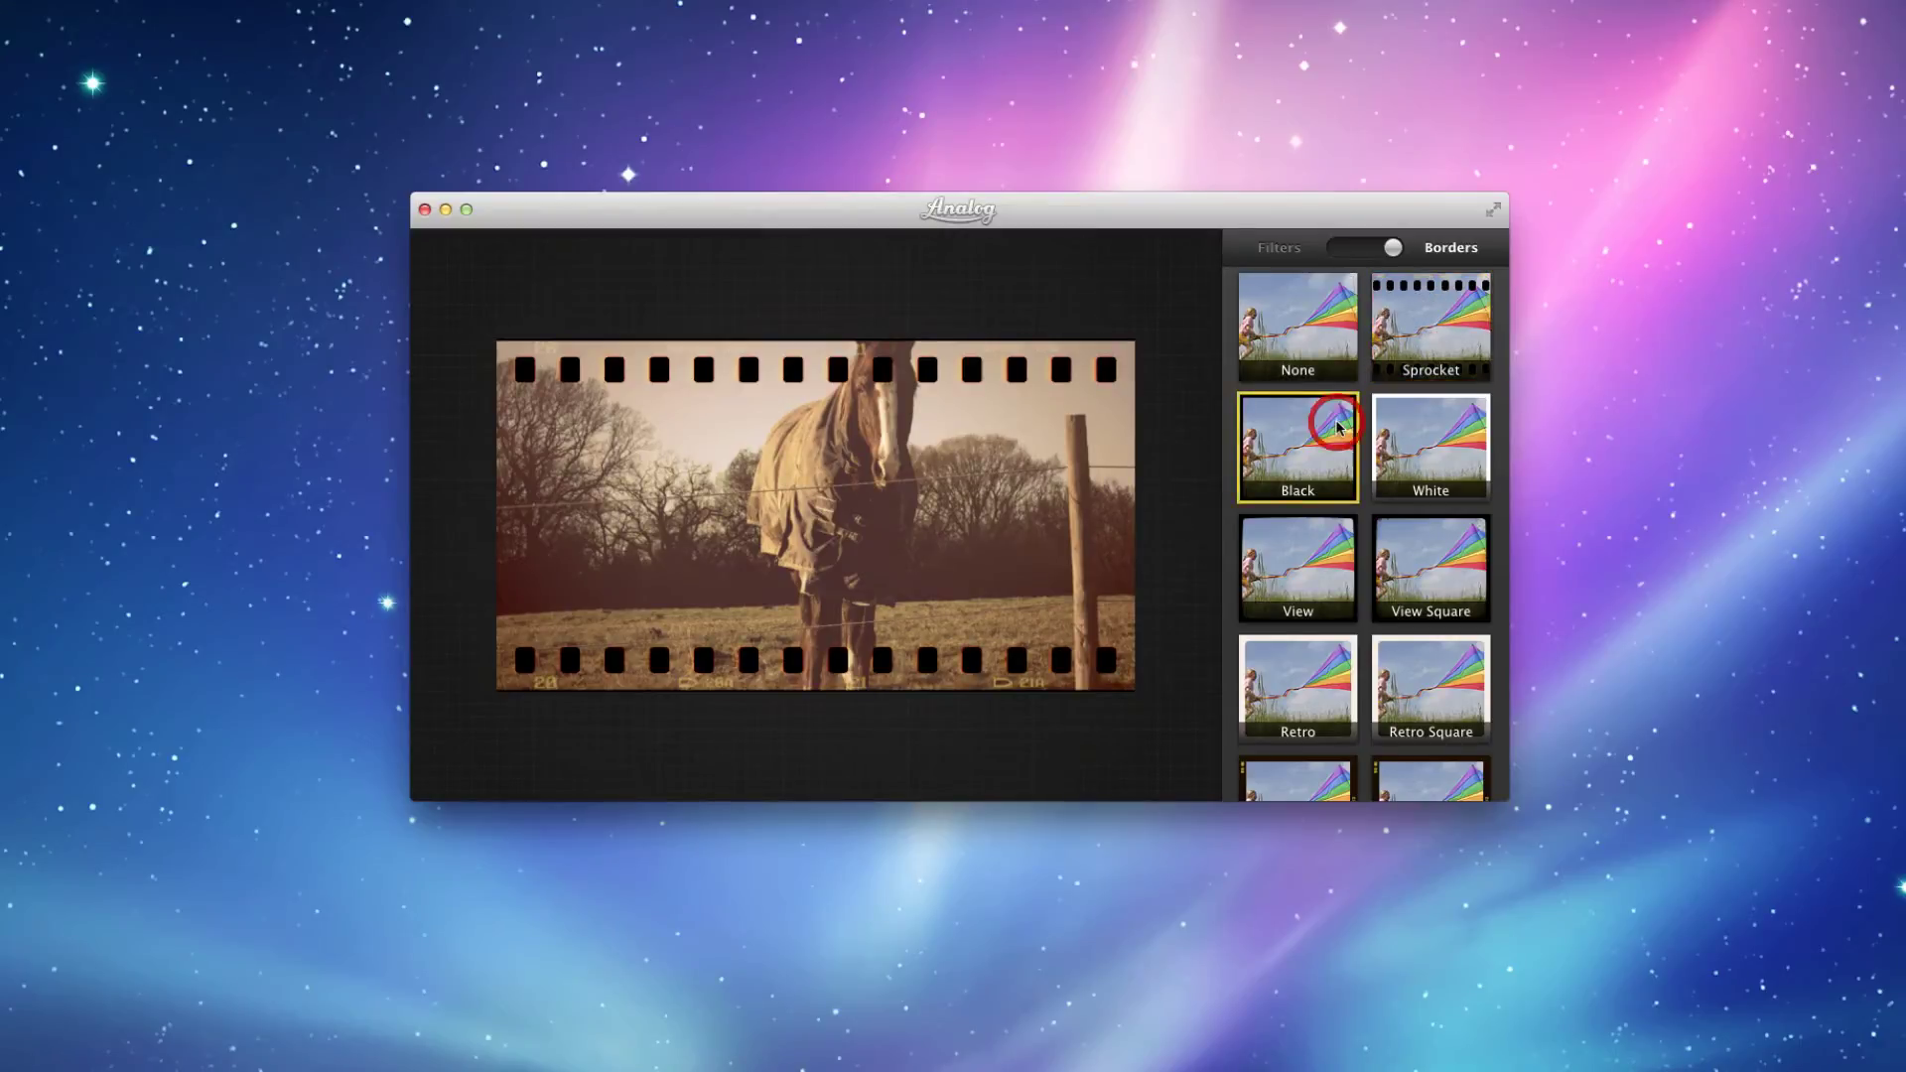
left_click(1398, 434)
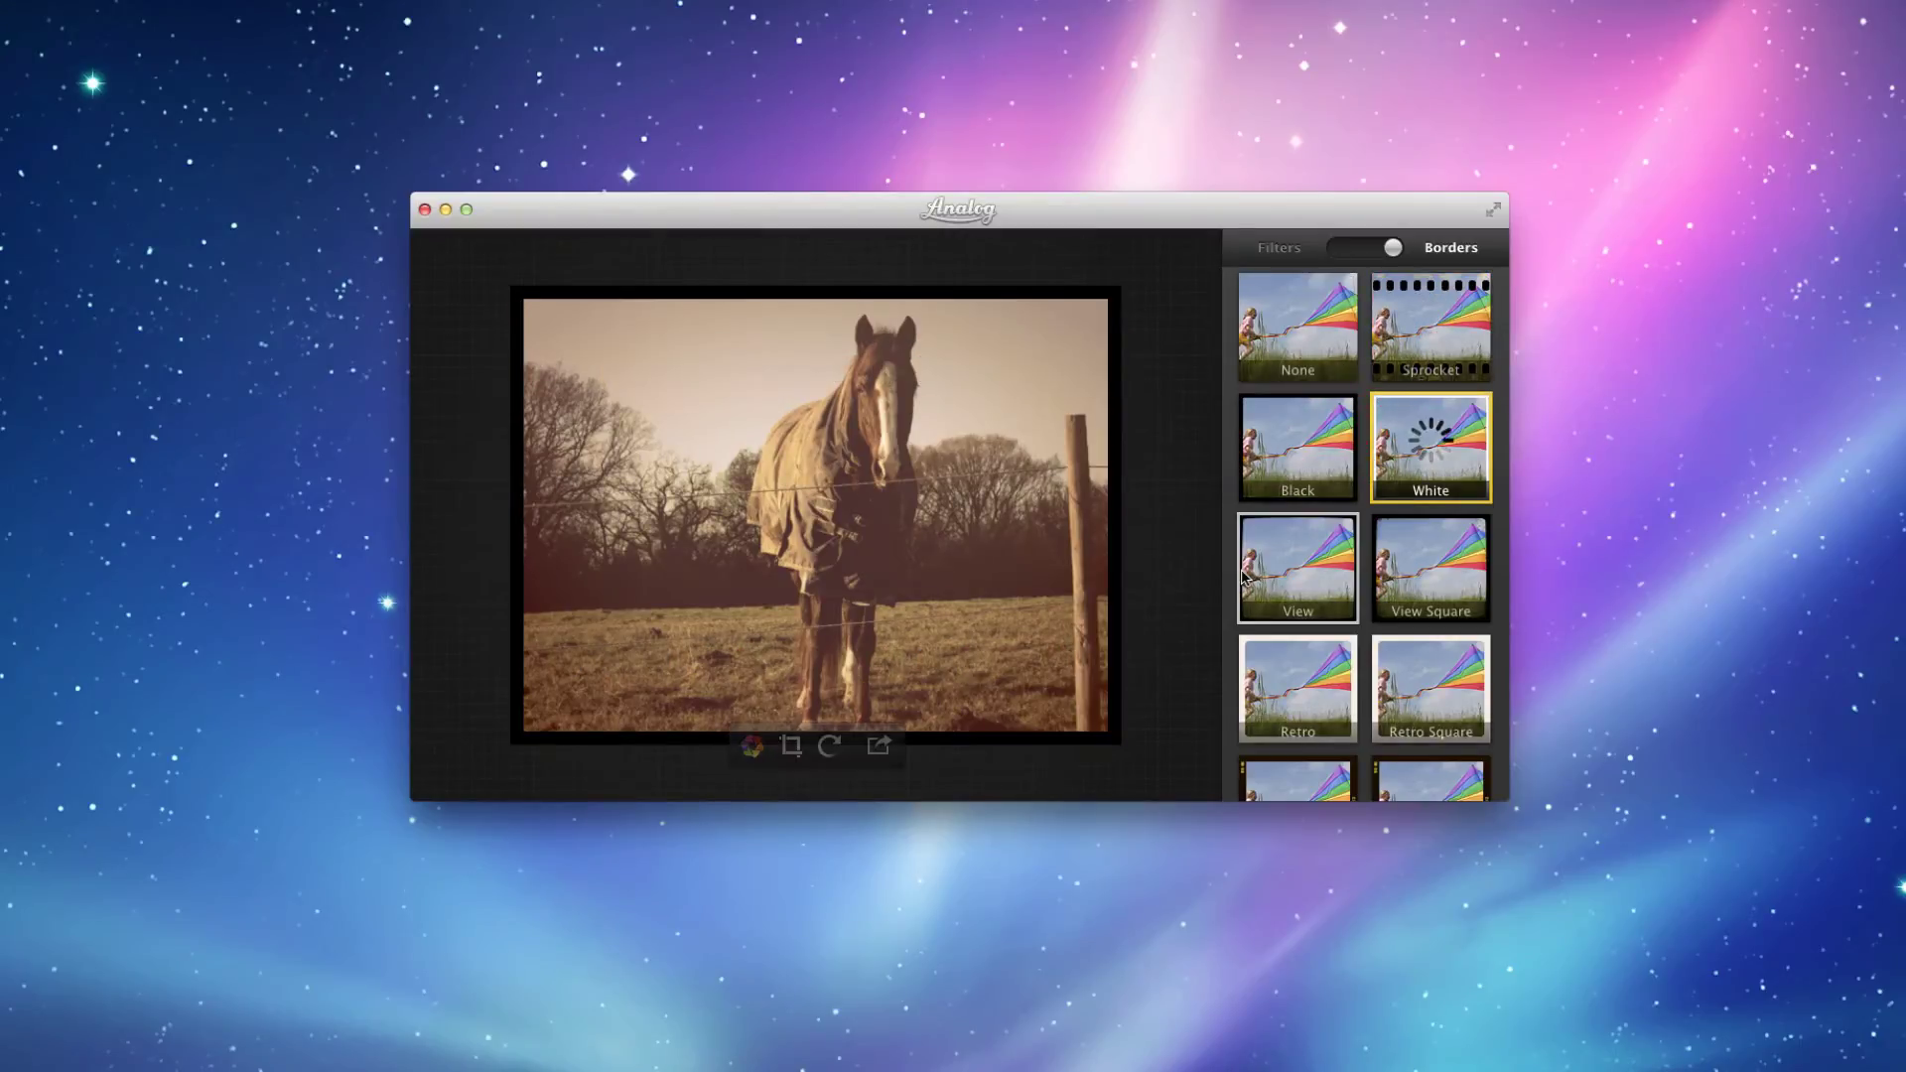
left_click(1241, 568)
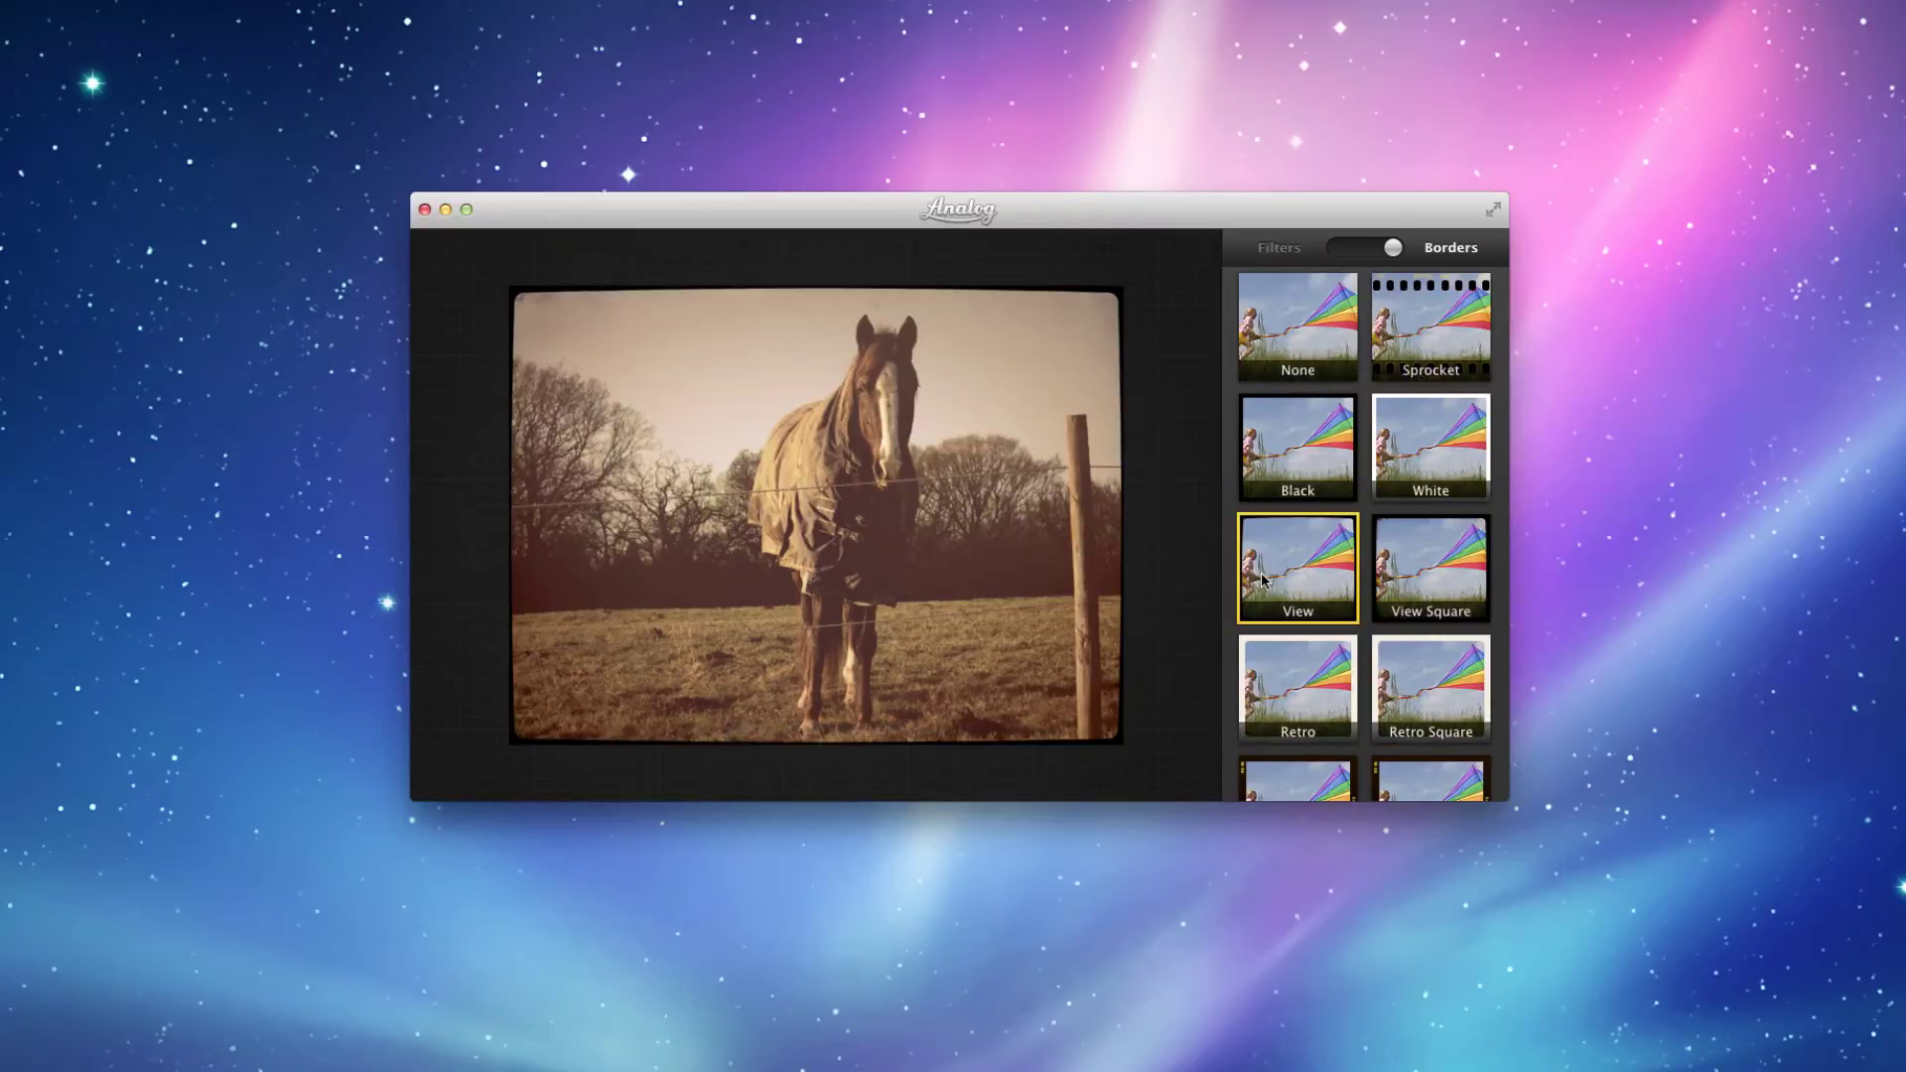
left_click(1388, 575)
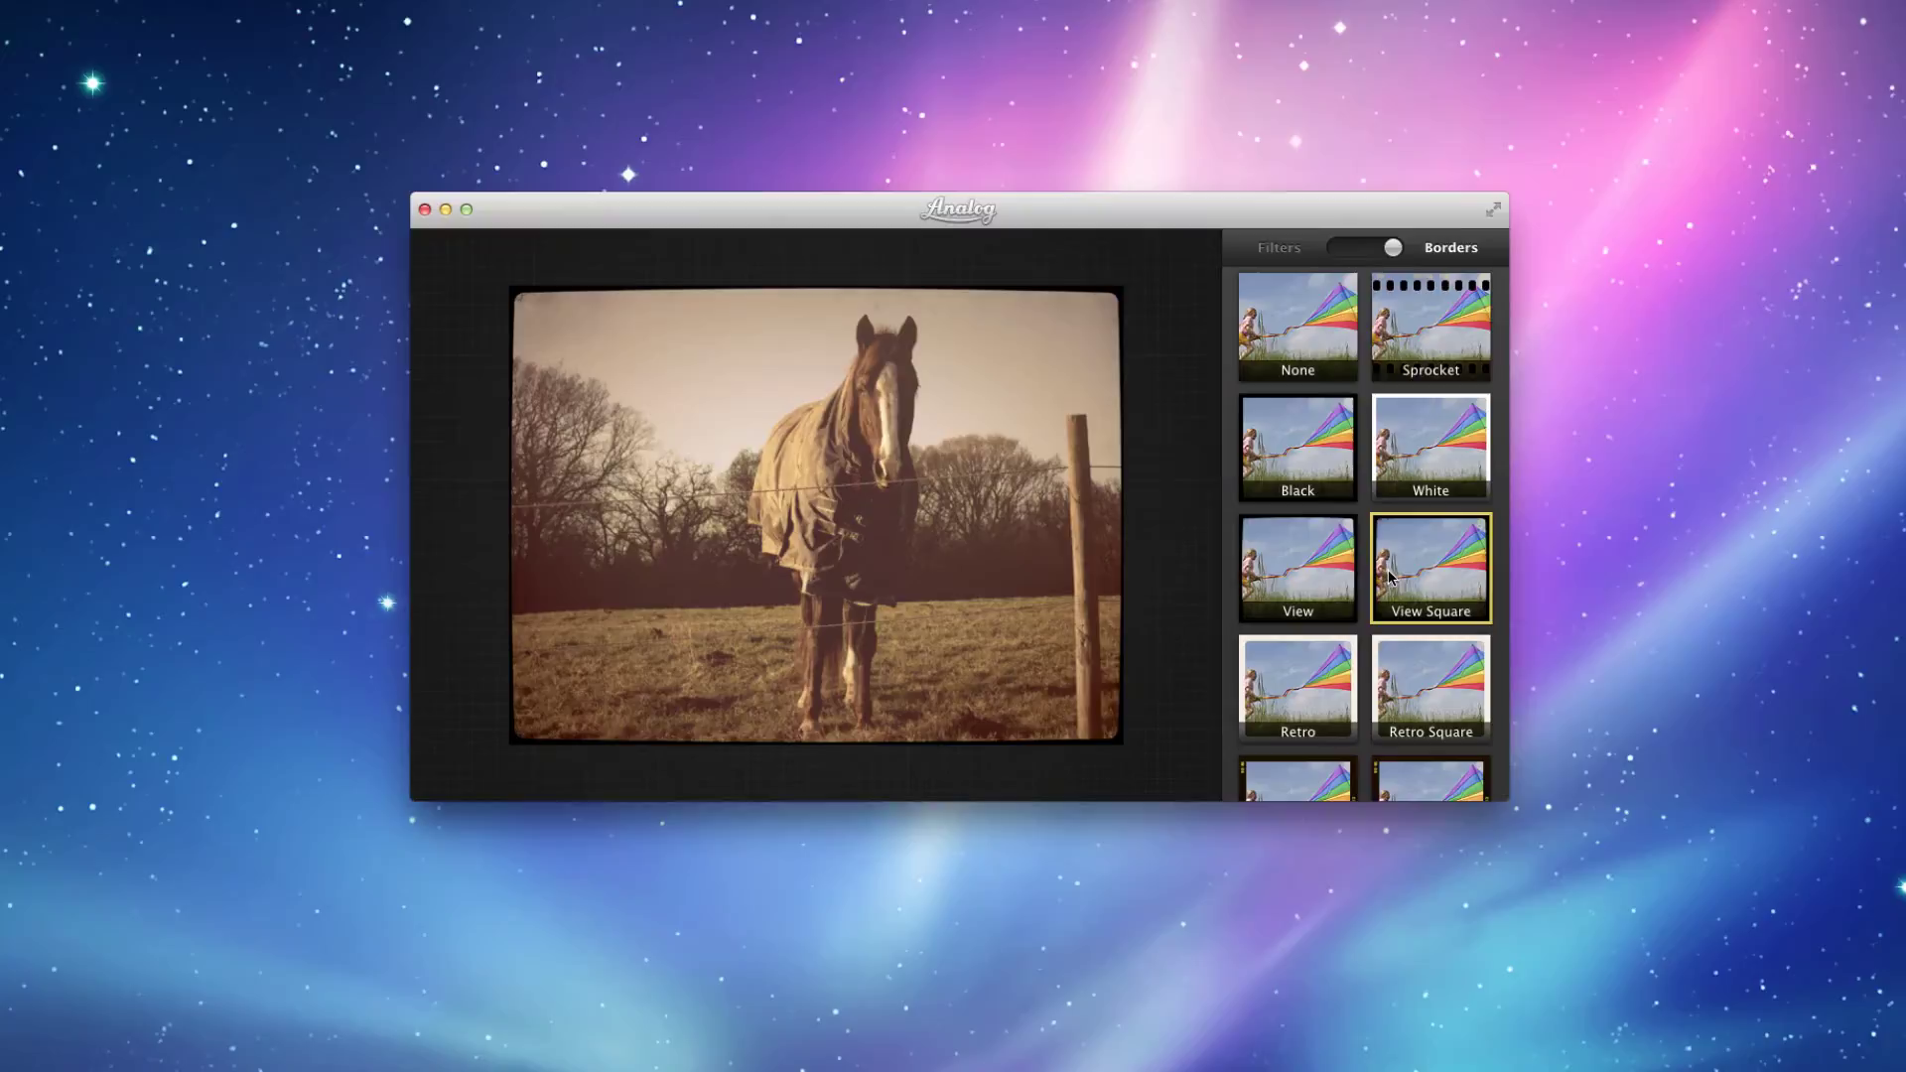
left_click(1295, 716)
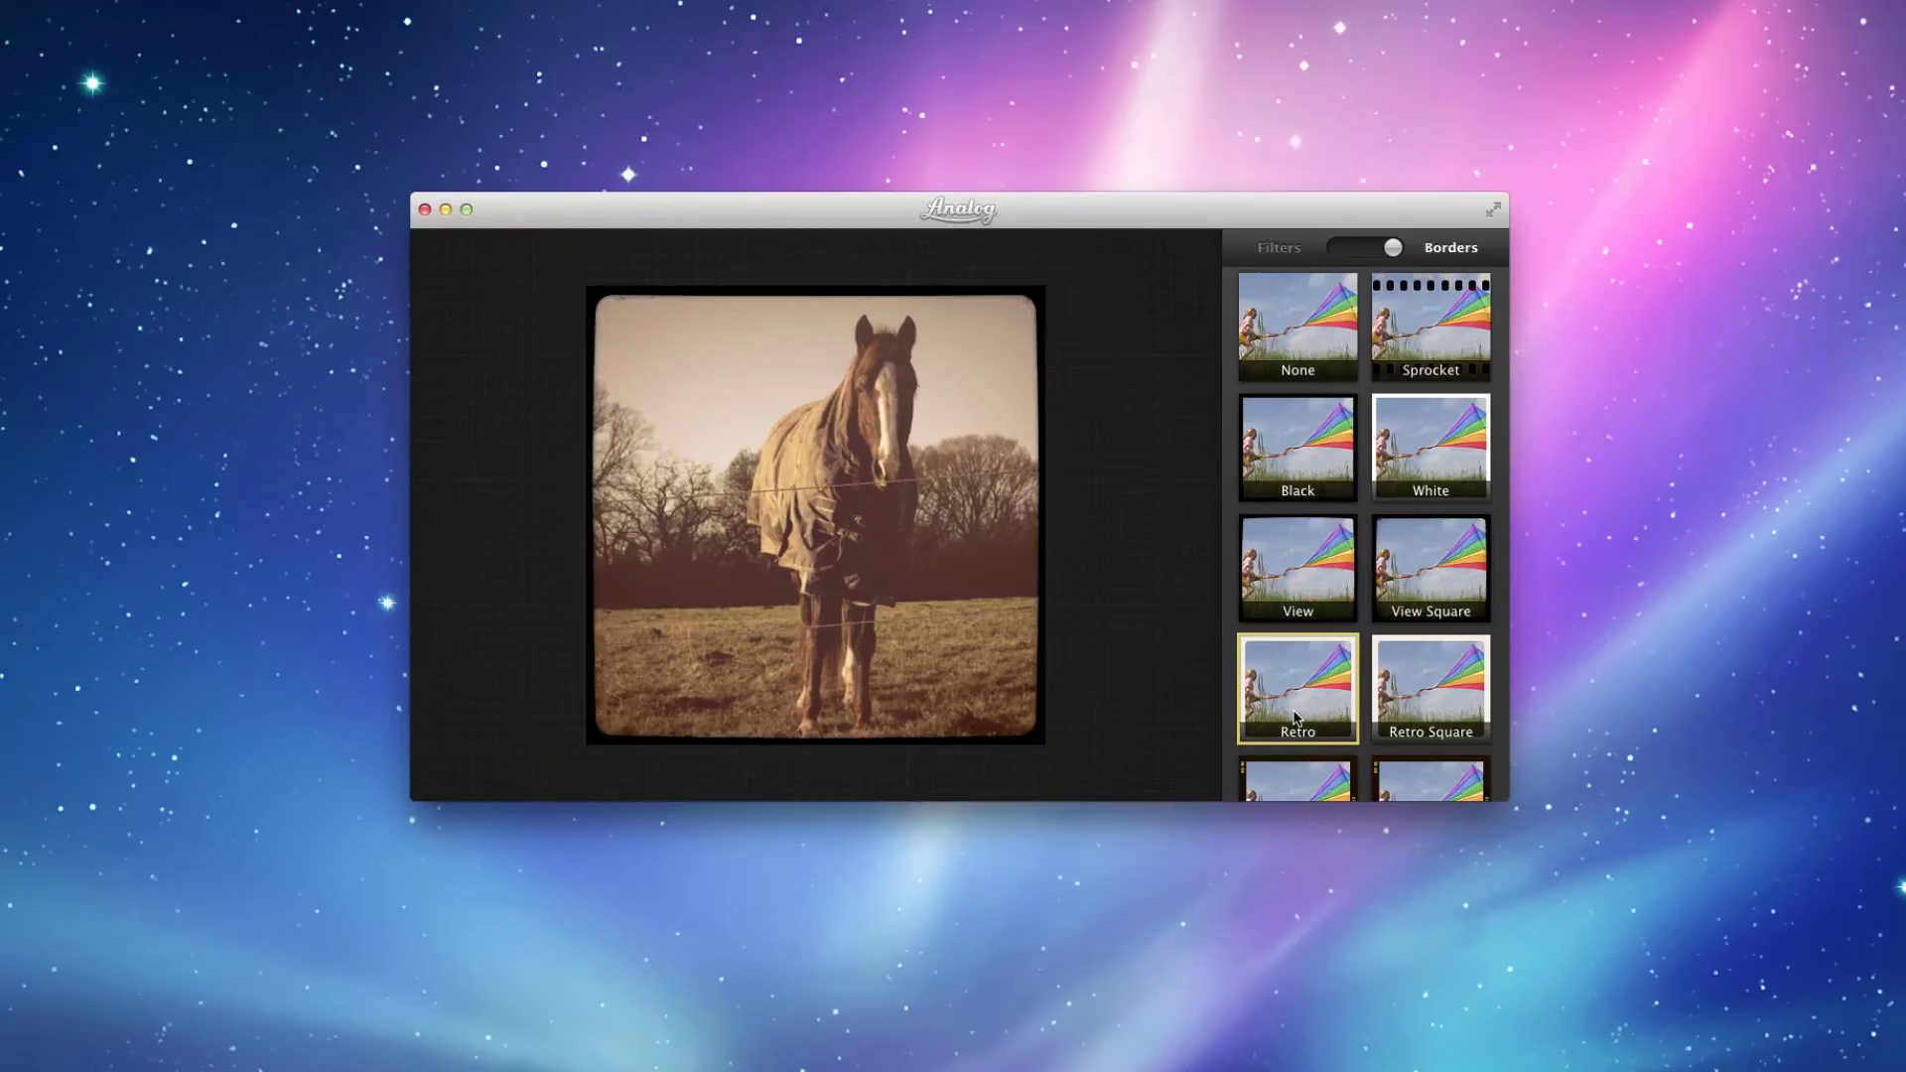
left_click(1425, 714)
Preview Fiji, Fiji Square, Roll, Contact, Paper and Darkroom, then apply the cream Retro border.
scroll(1370, 713, "down", 2)
left_click(1340, 715)
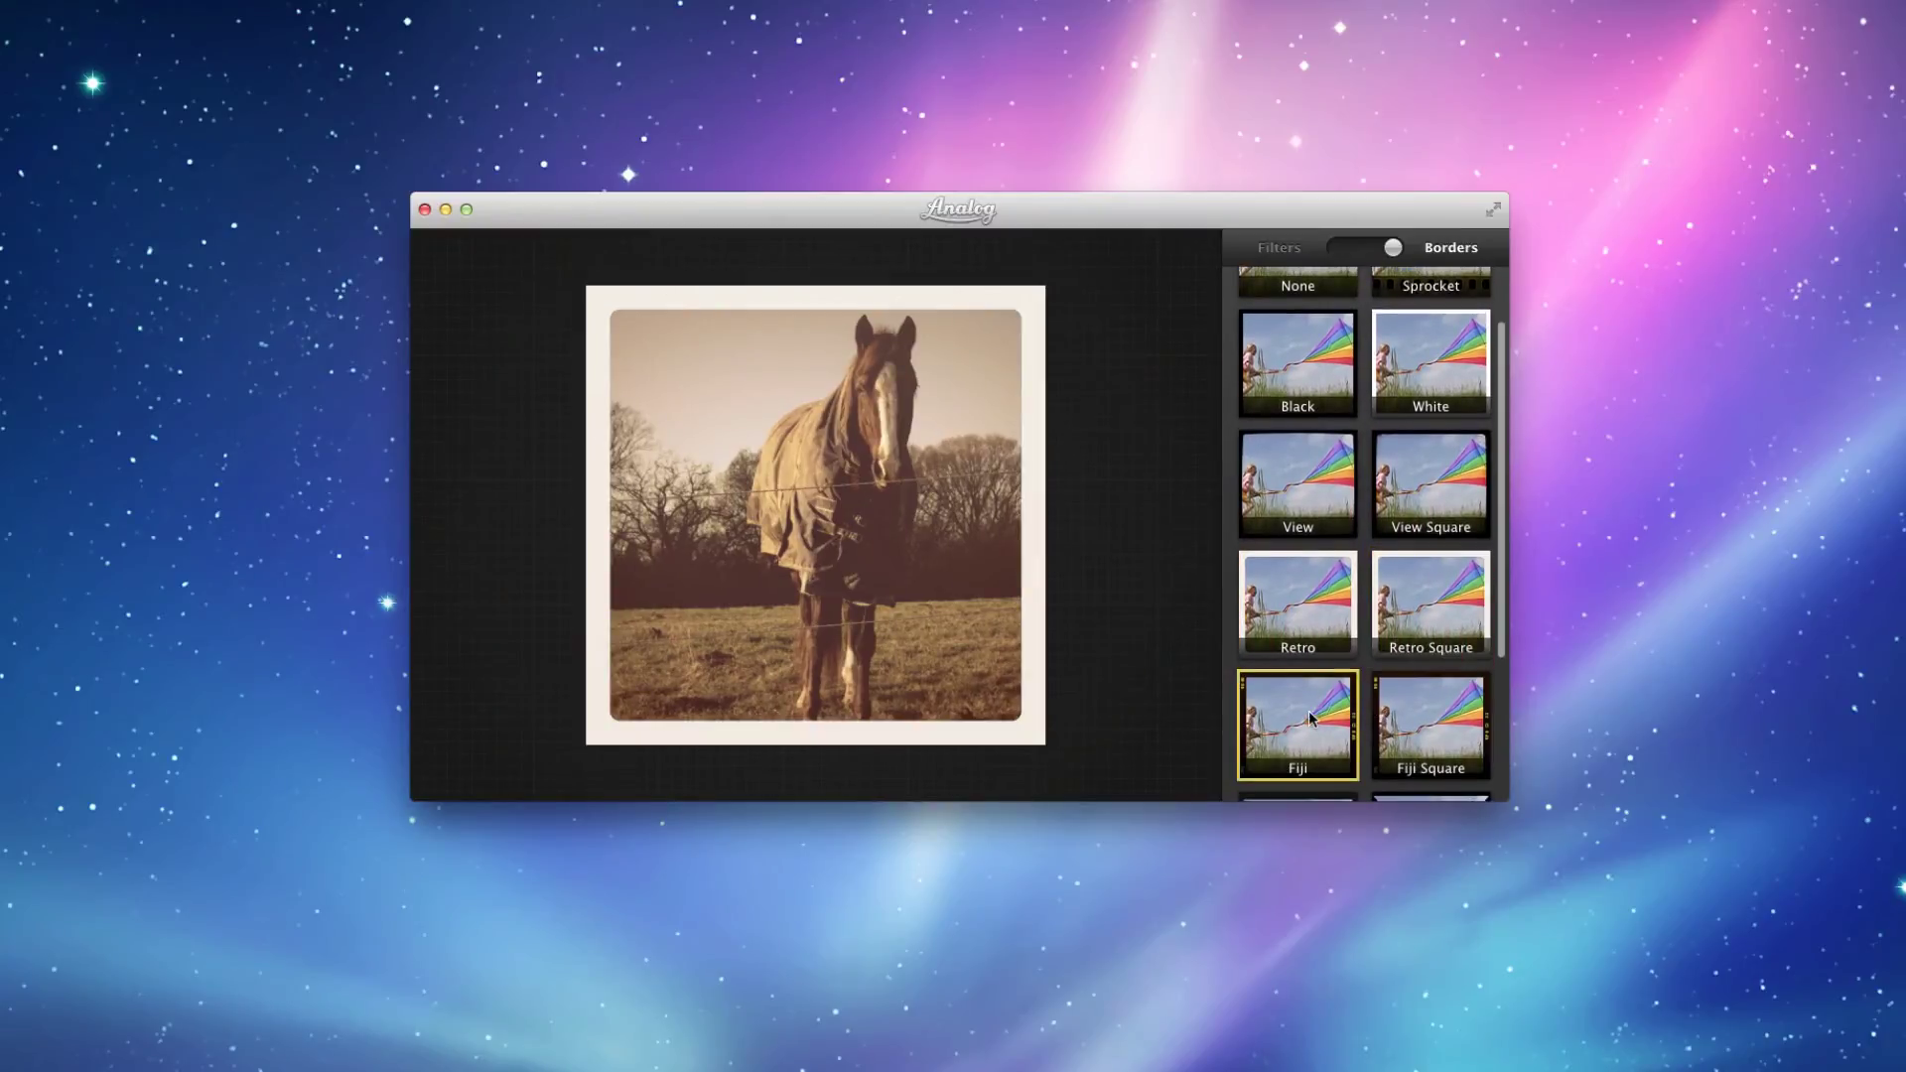
left_click(1394, 722)
scroll(1390, 720, "down", 4)
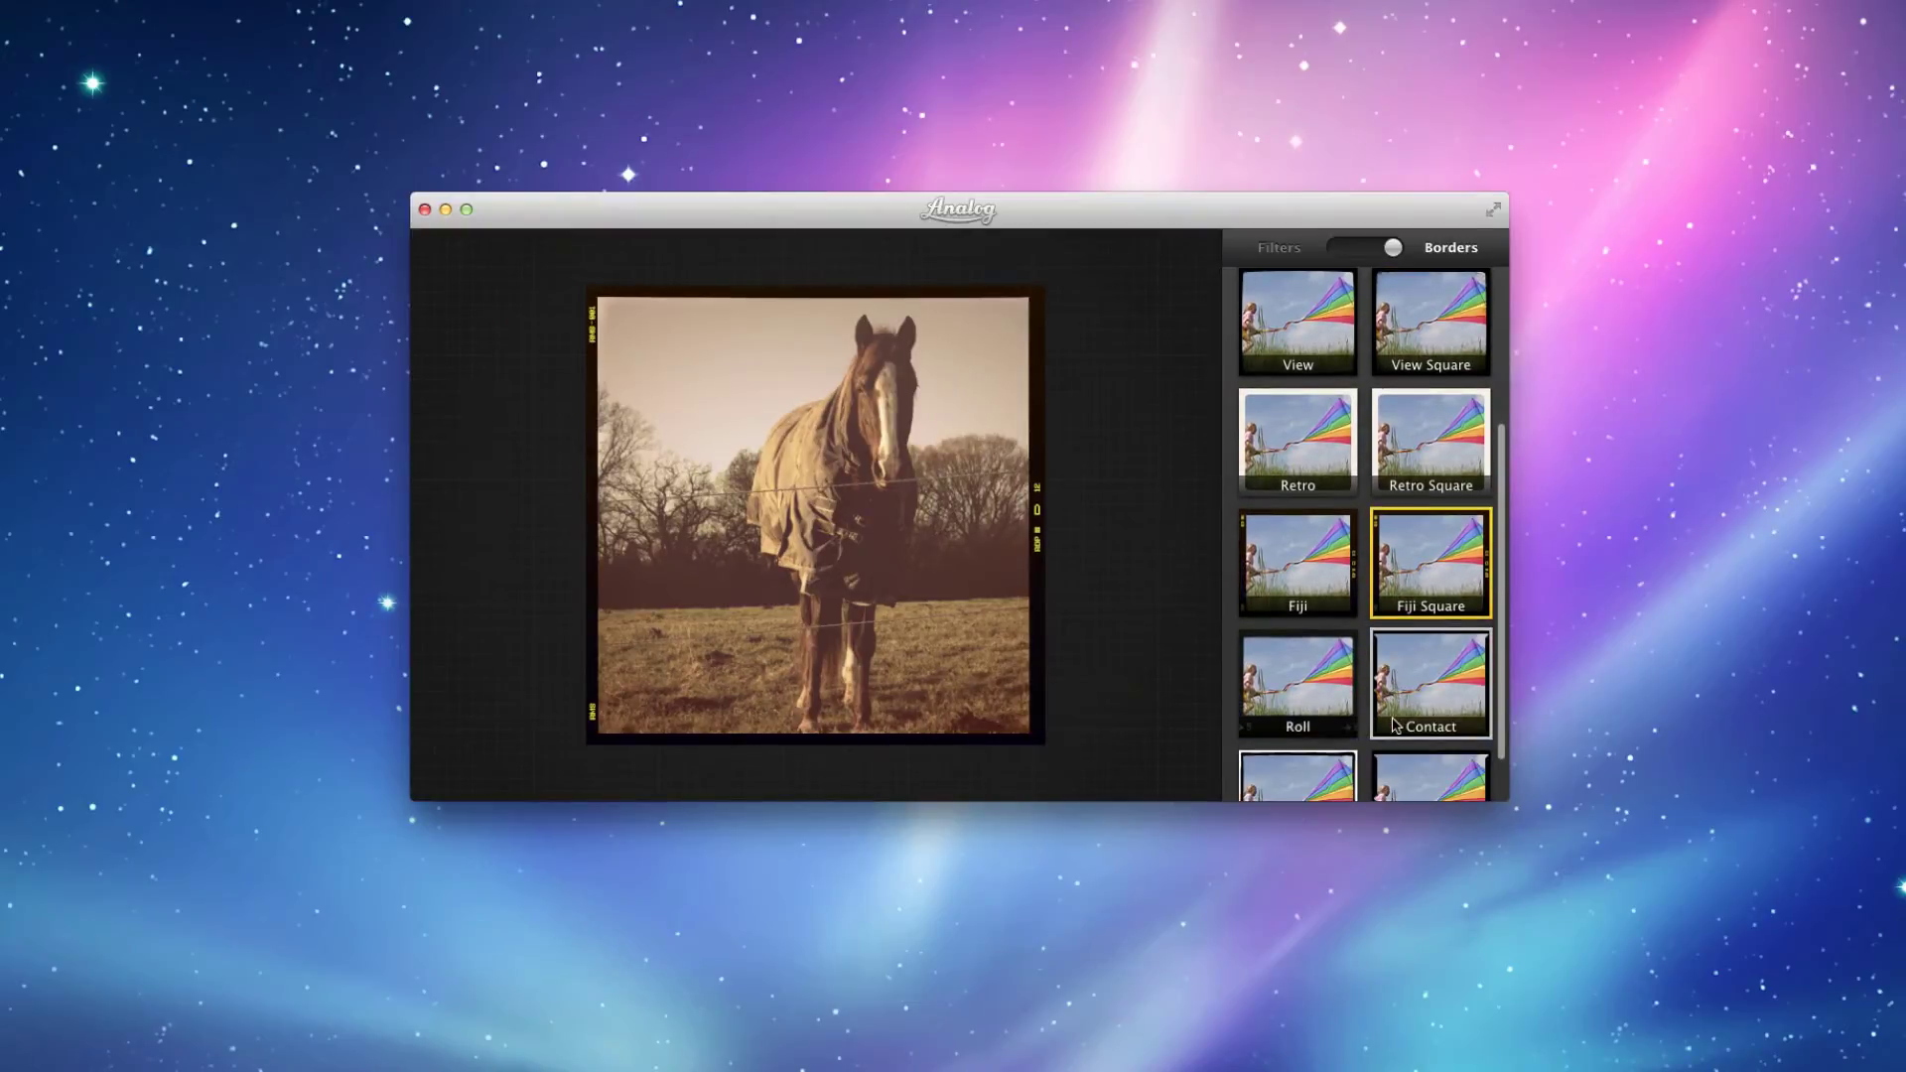
left_click(1353, 707)
left_click(1403, 693)
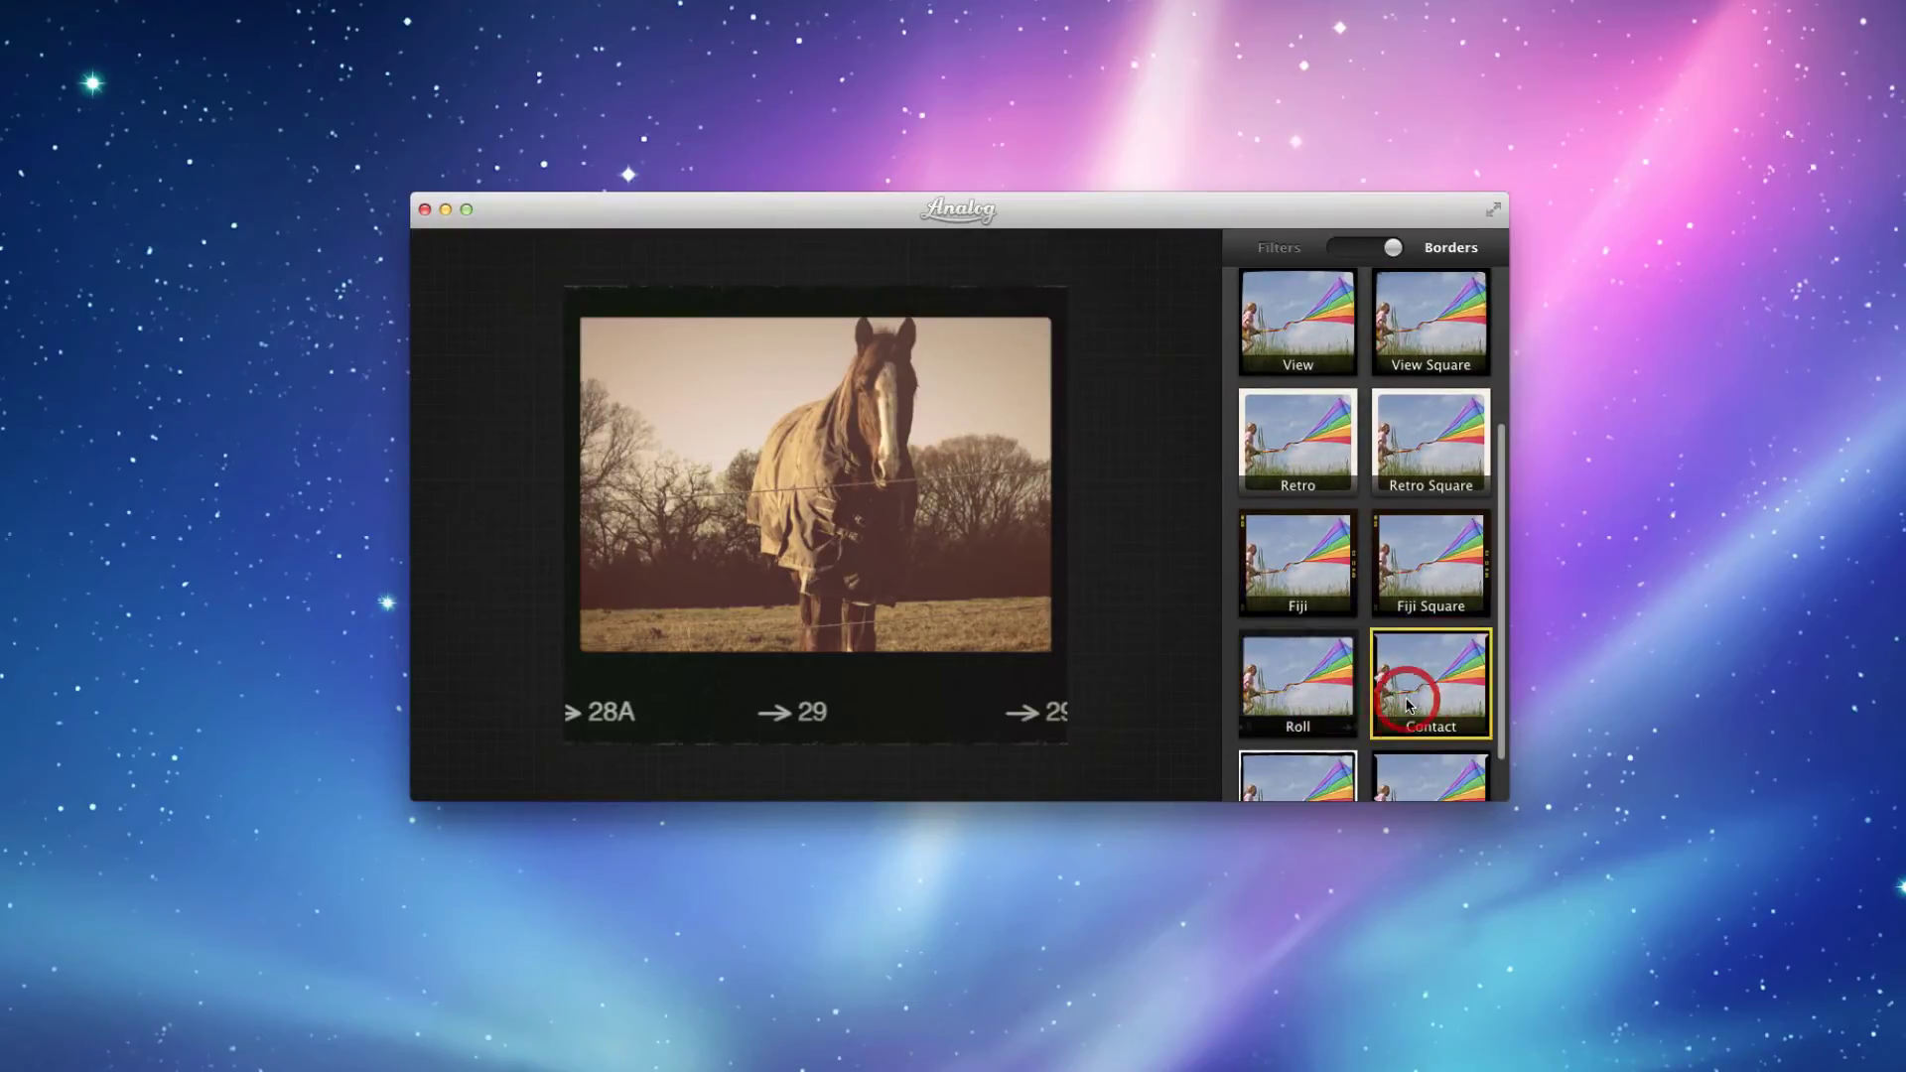
scroll(1408, 705, "down", 2)
left_click(1265, 691)
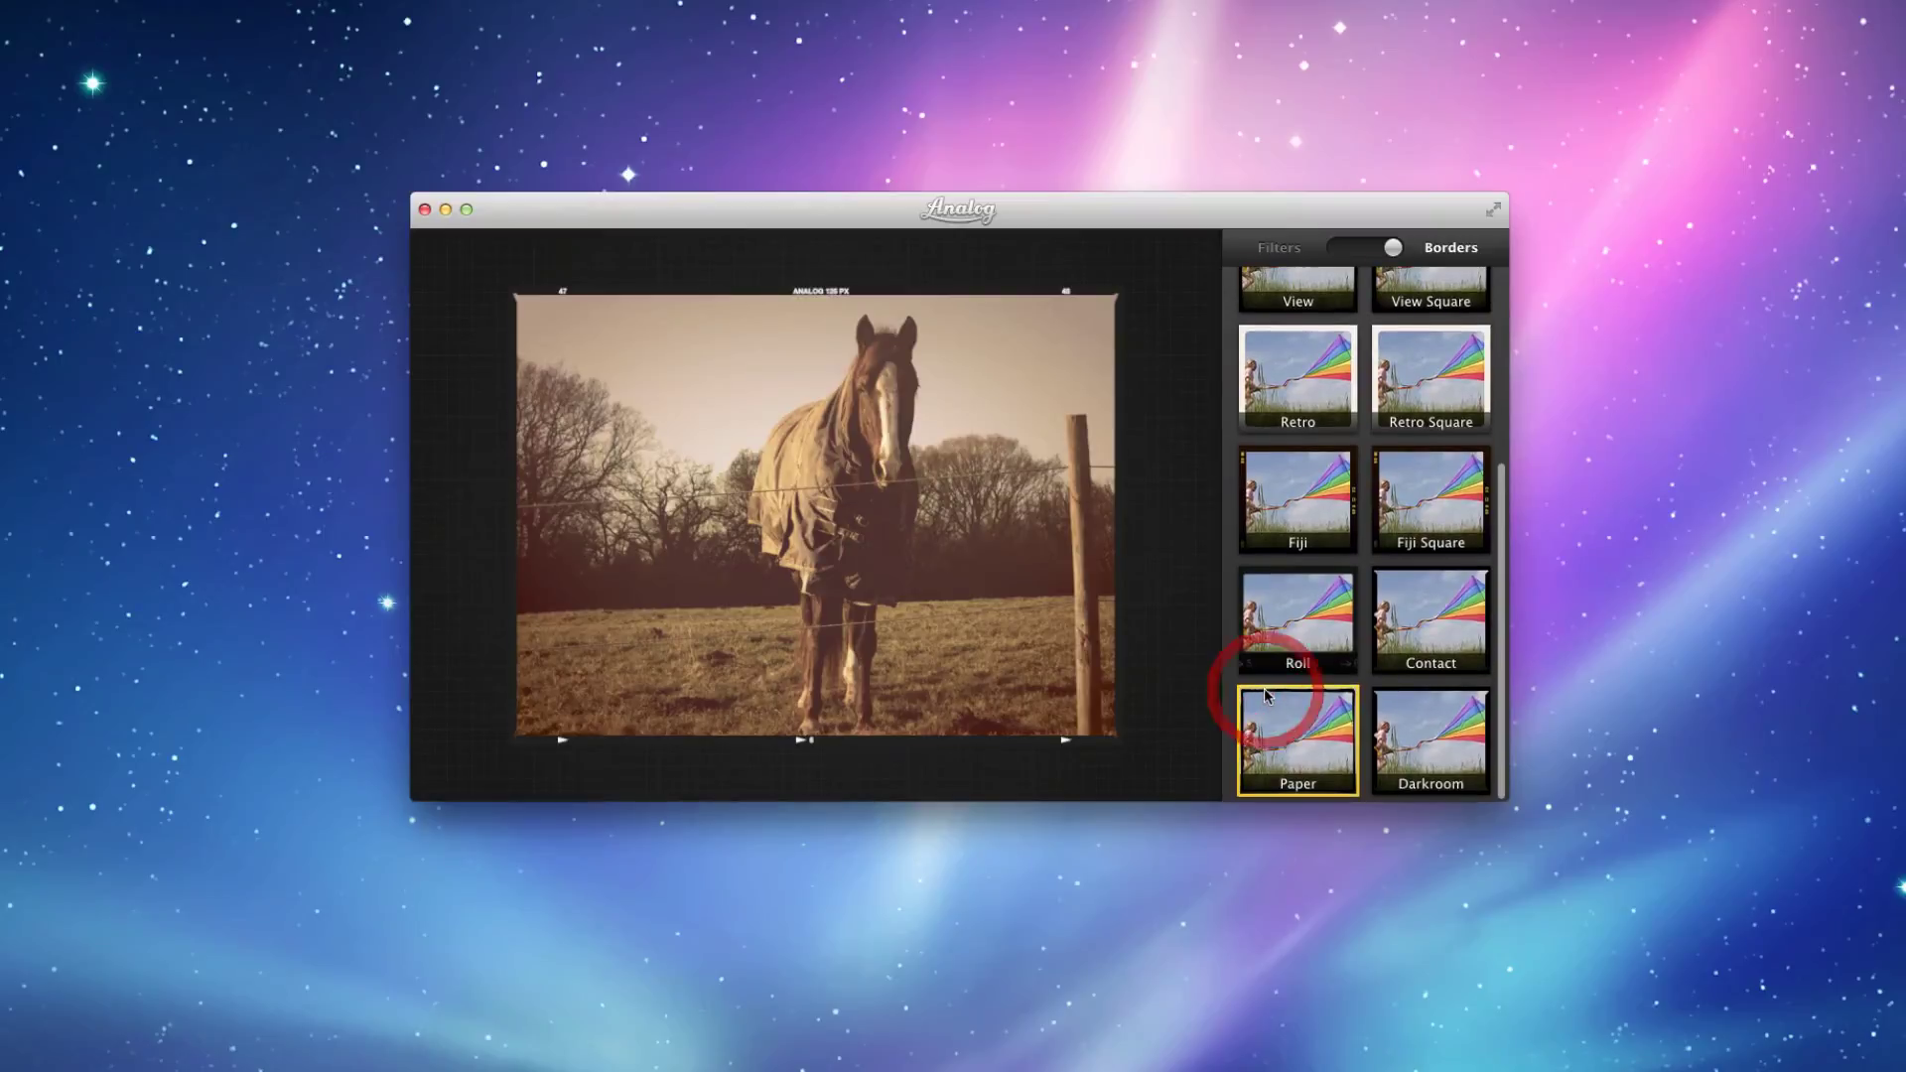
left_click(1376, 709)
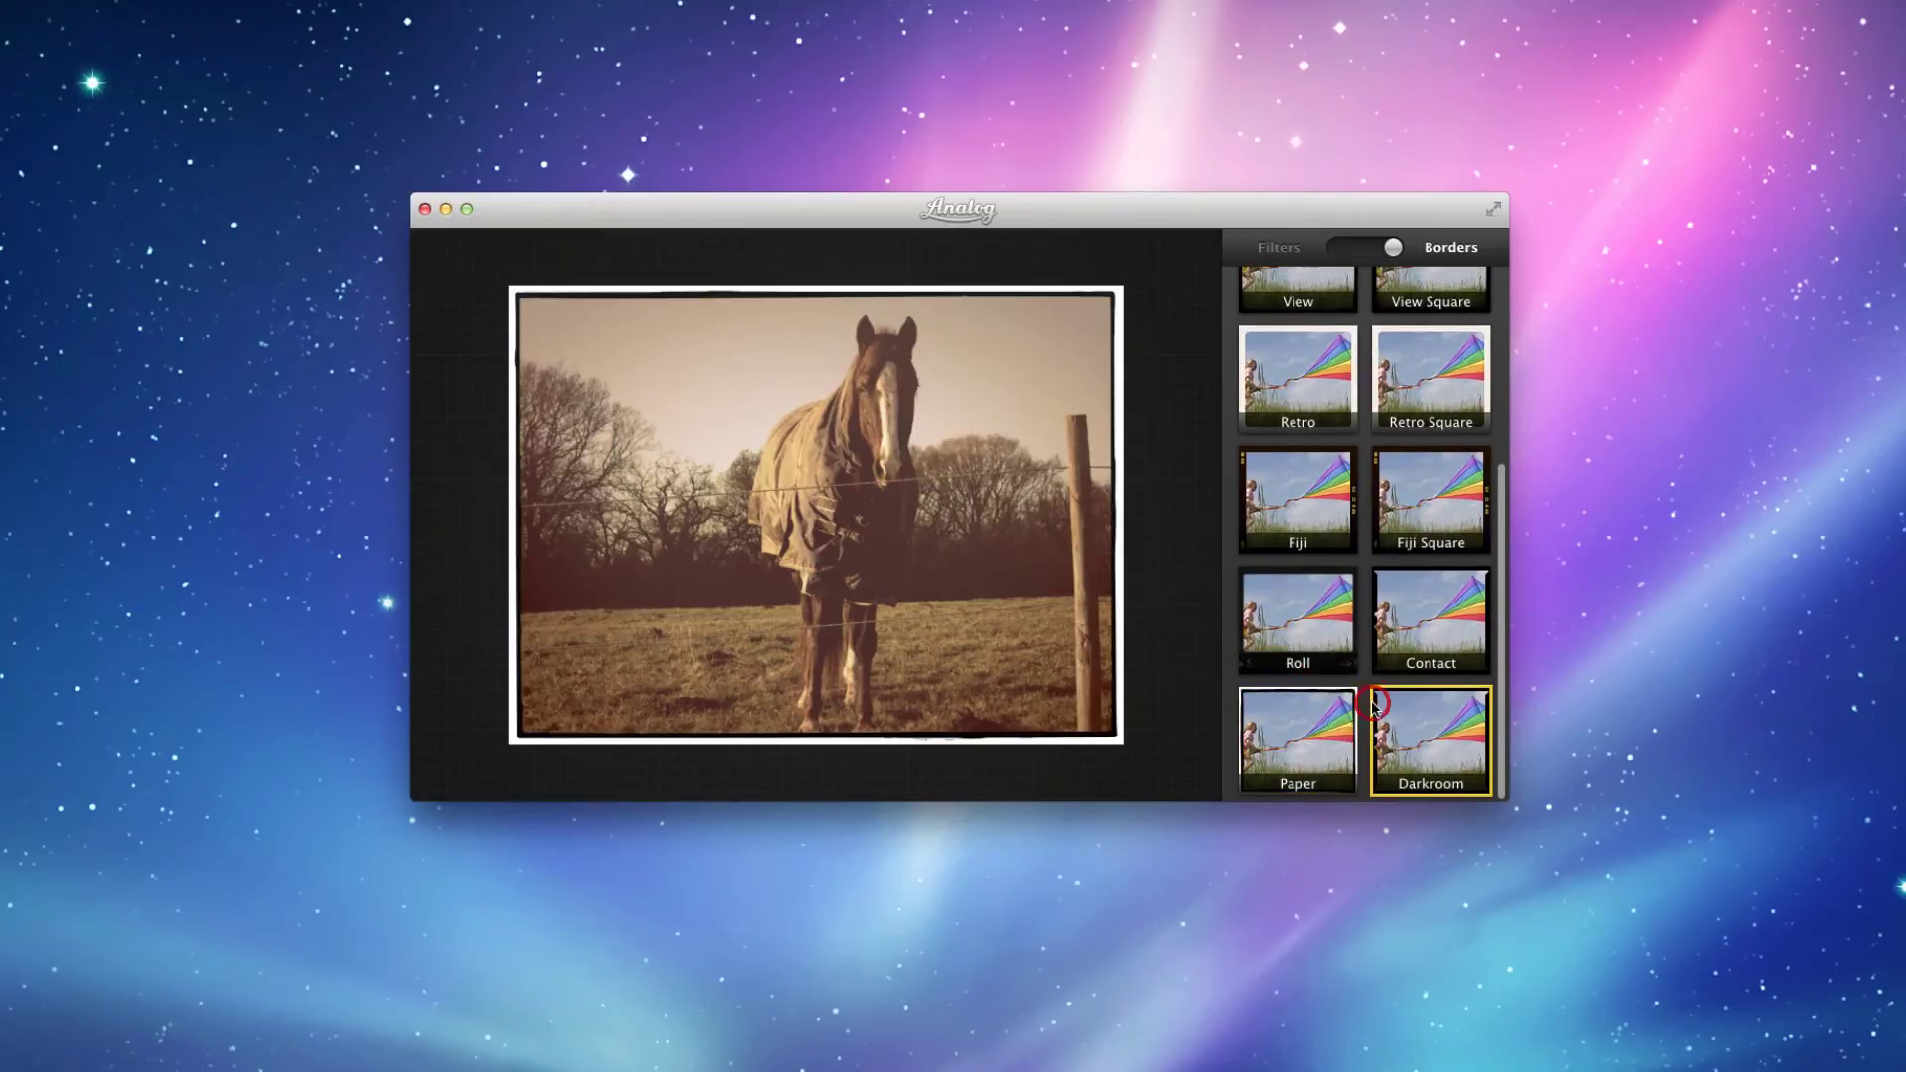
scroll(1315, 596, "up", 5)
left_click(1315, 595)
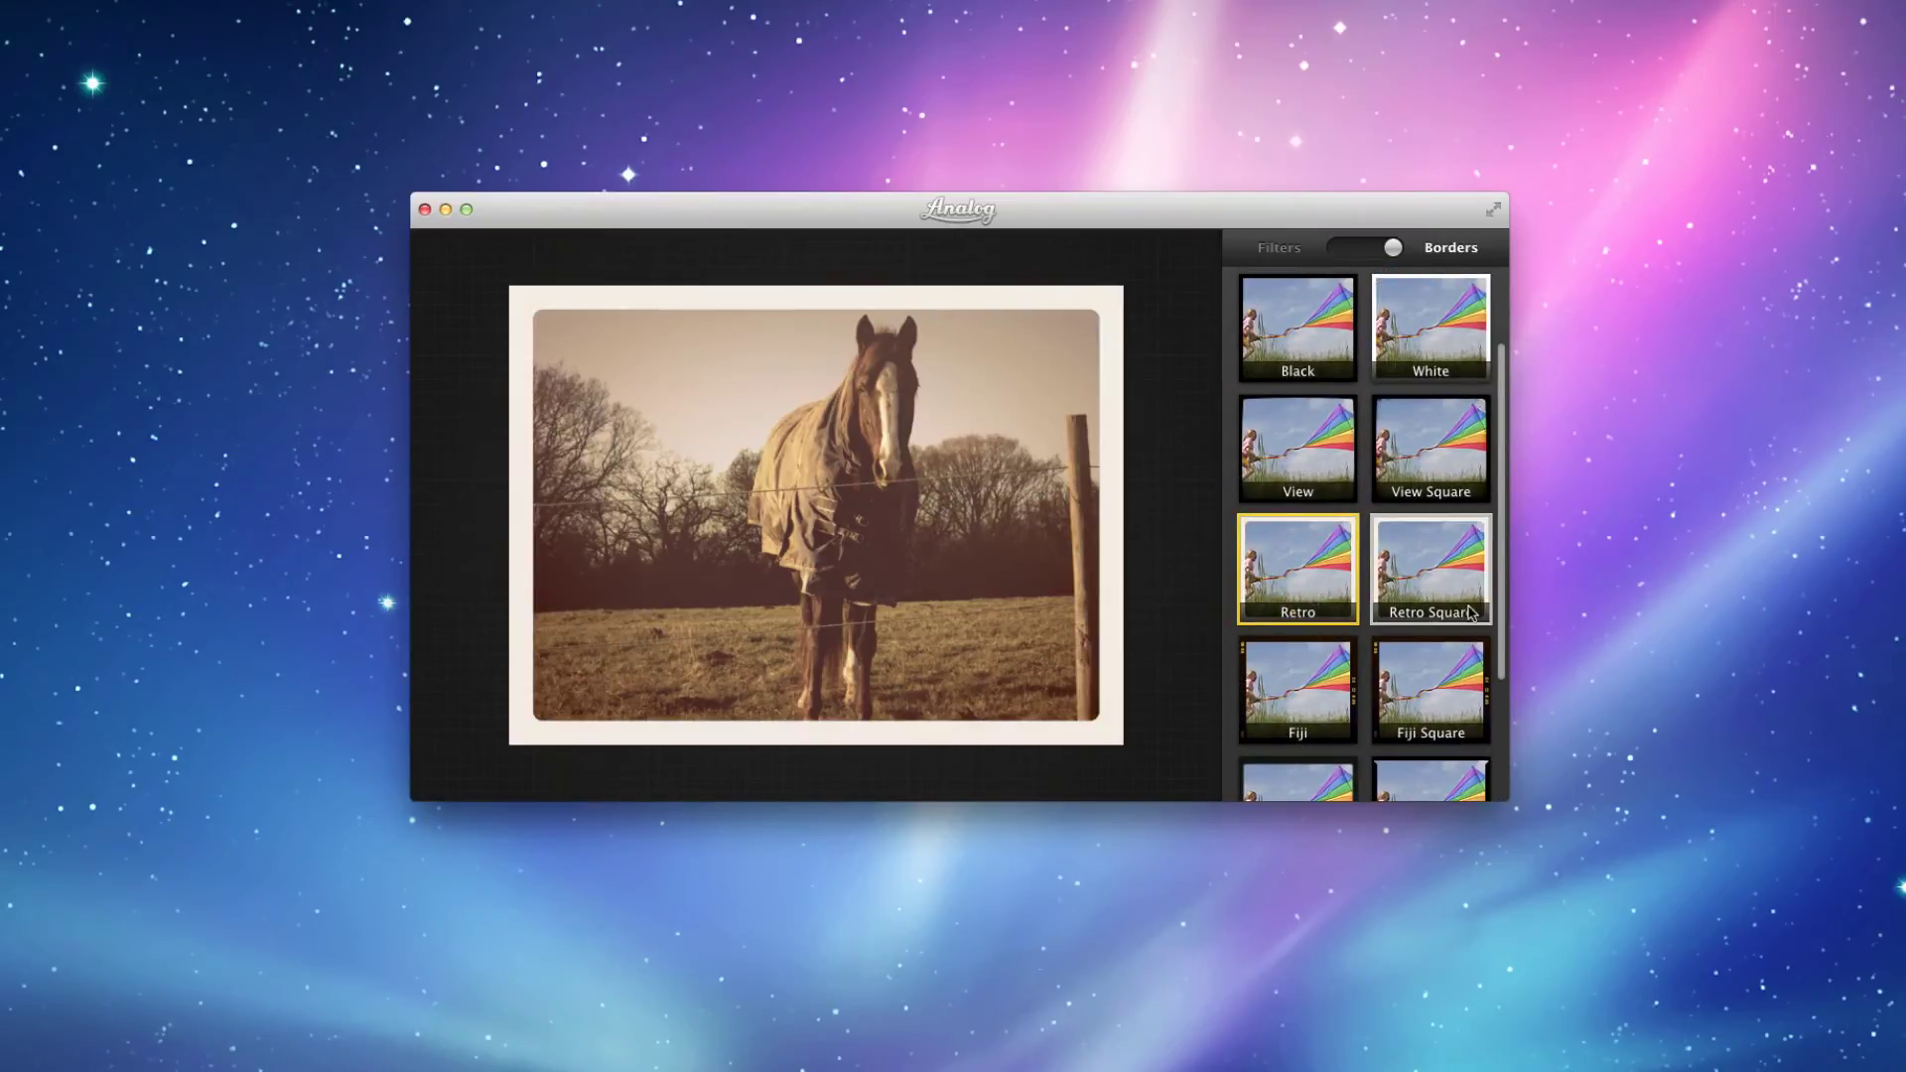
mouse_move(987, 608)
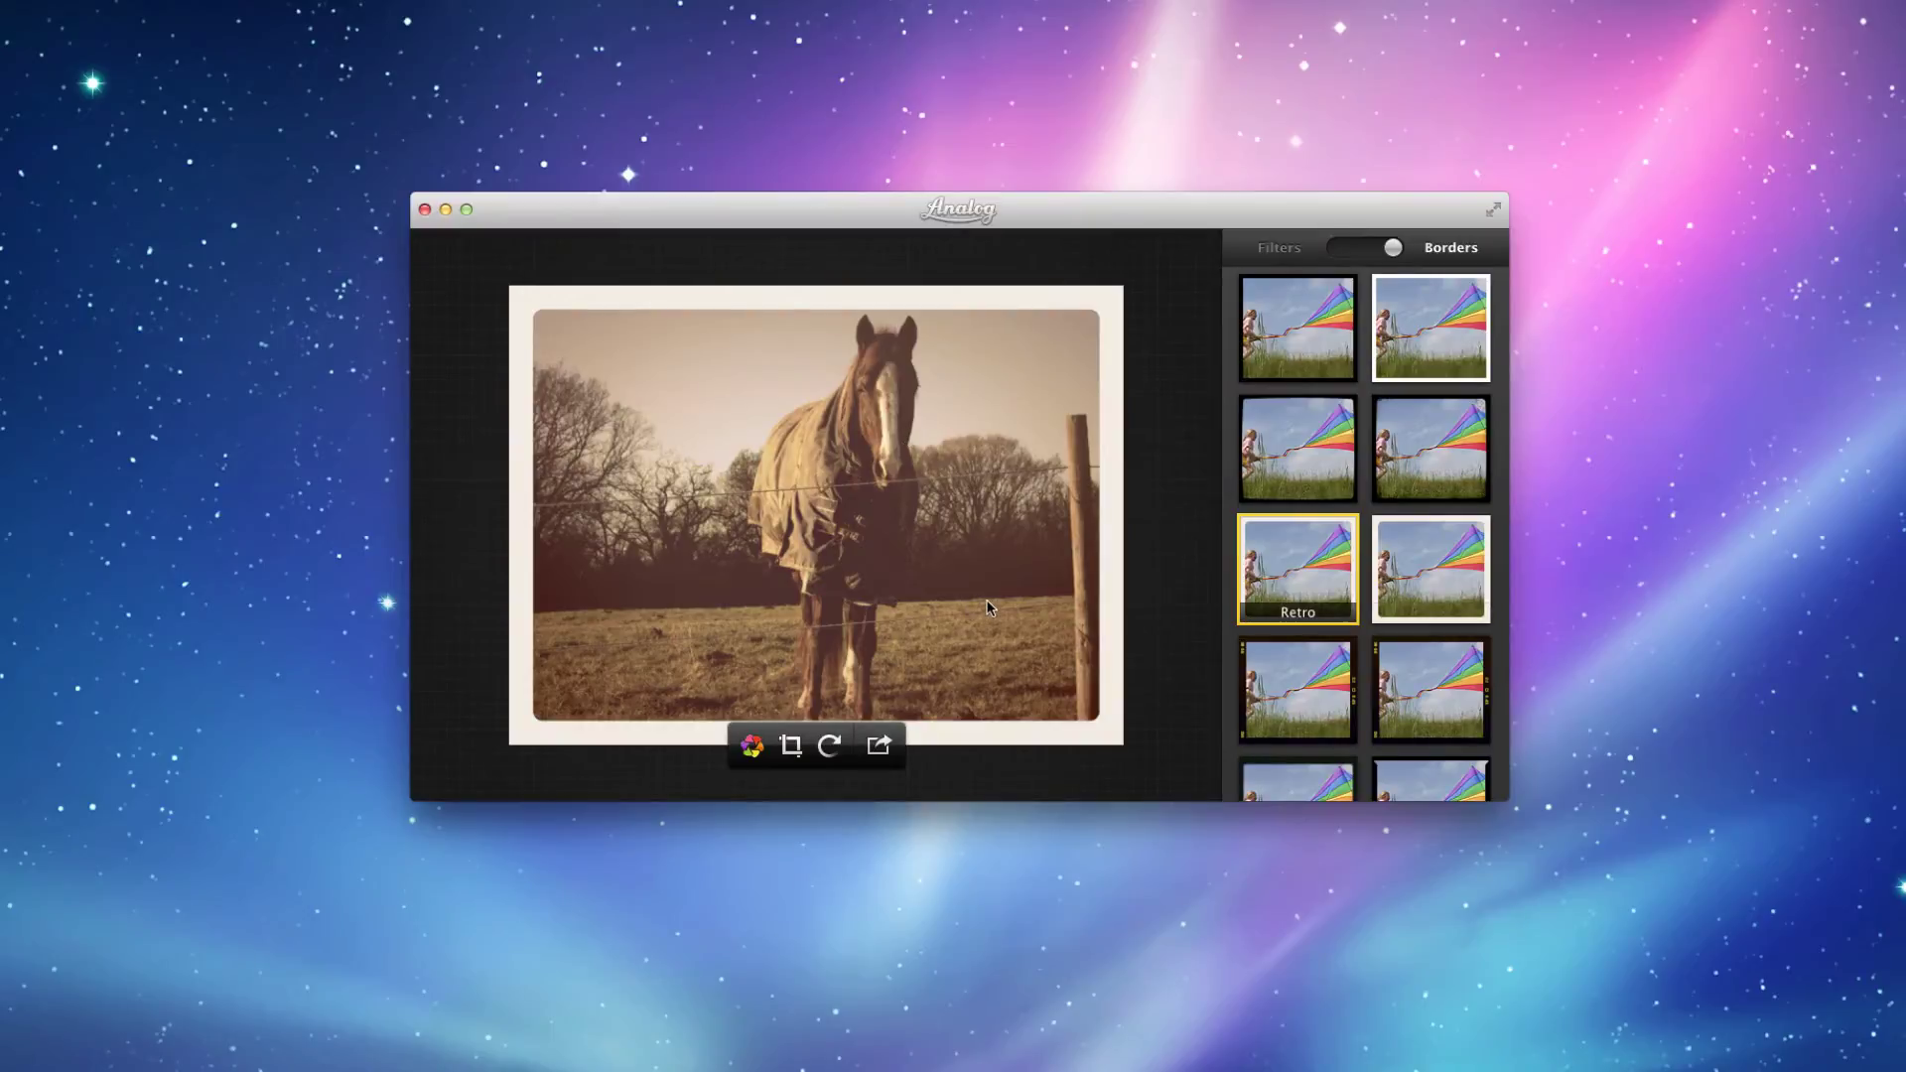
Nudge the crop area slightly down and right and apply the new framing.
left_click(791, 745)
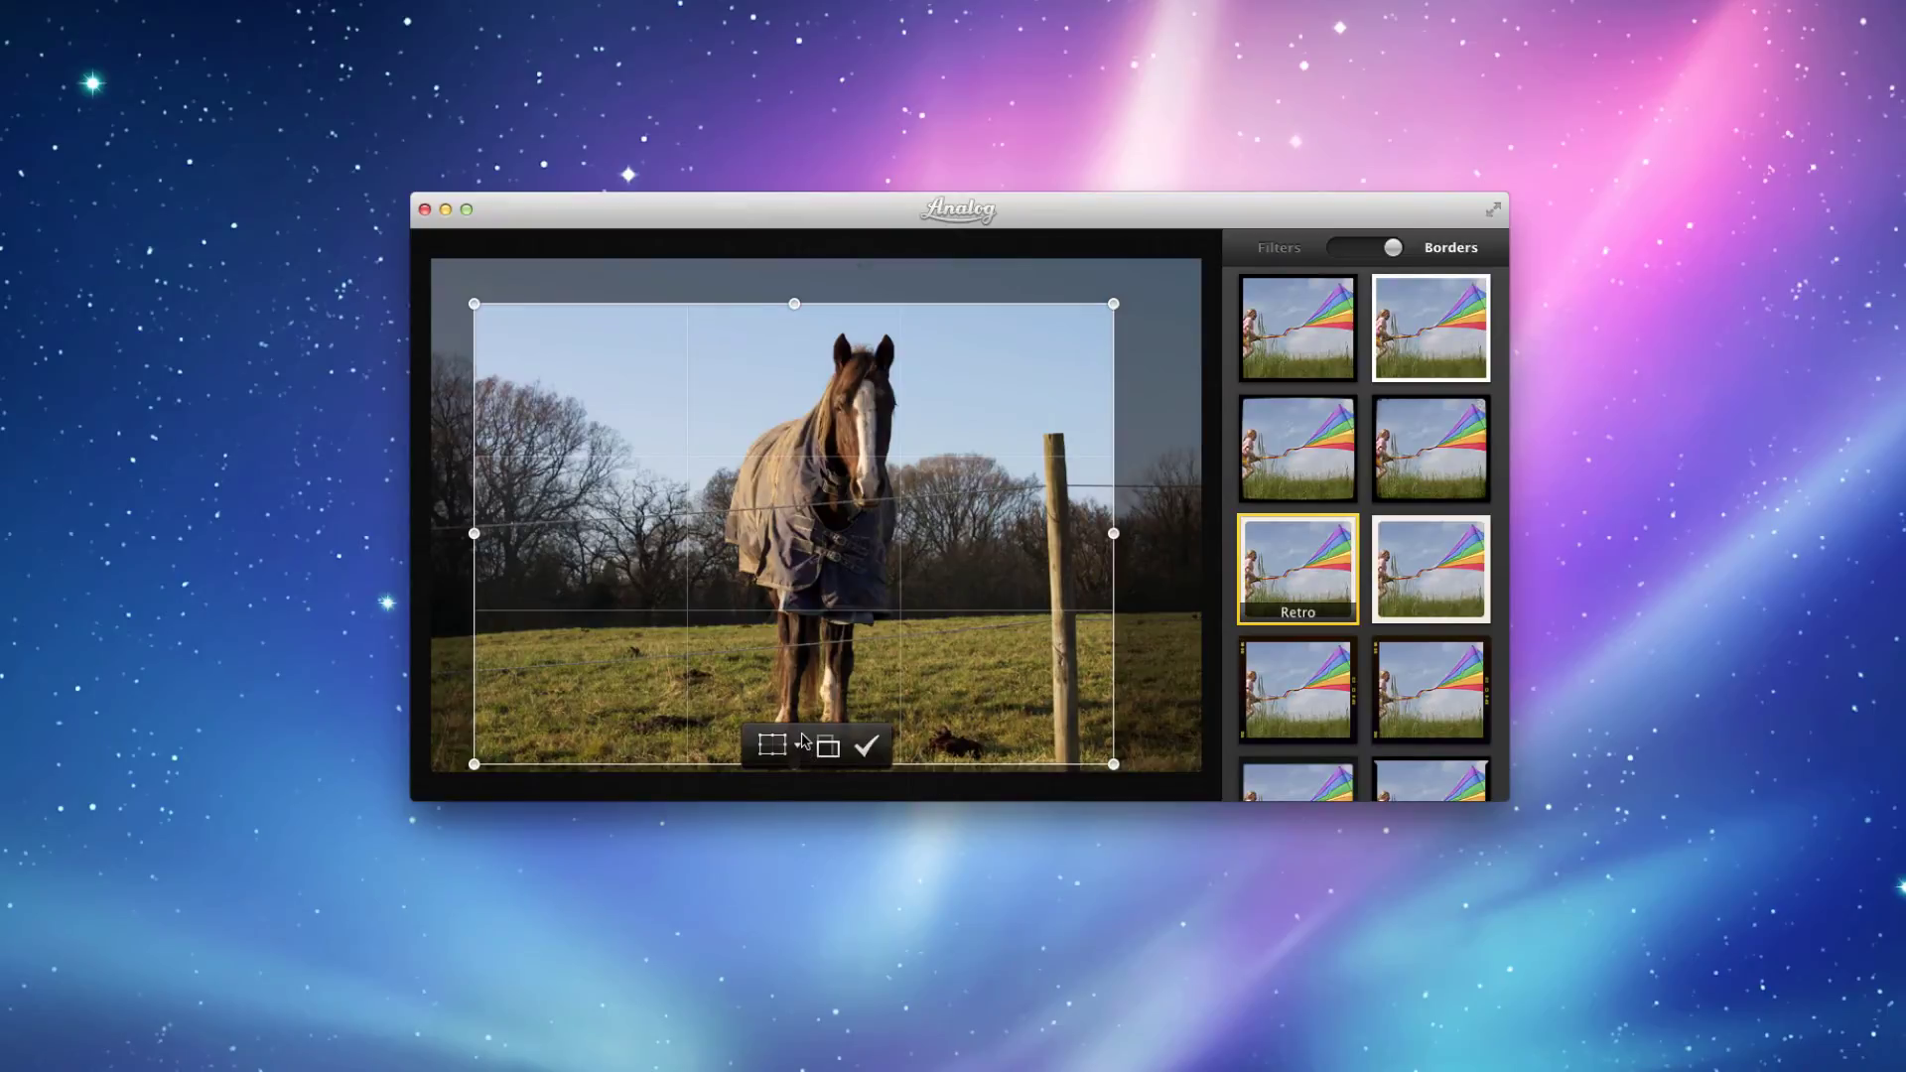
left_click(918, 726)
left_click(800, 777)
left_click_drag(563, 734, 571, 747)
left_click(861, 751)
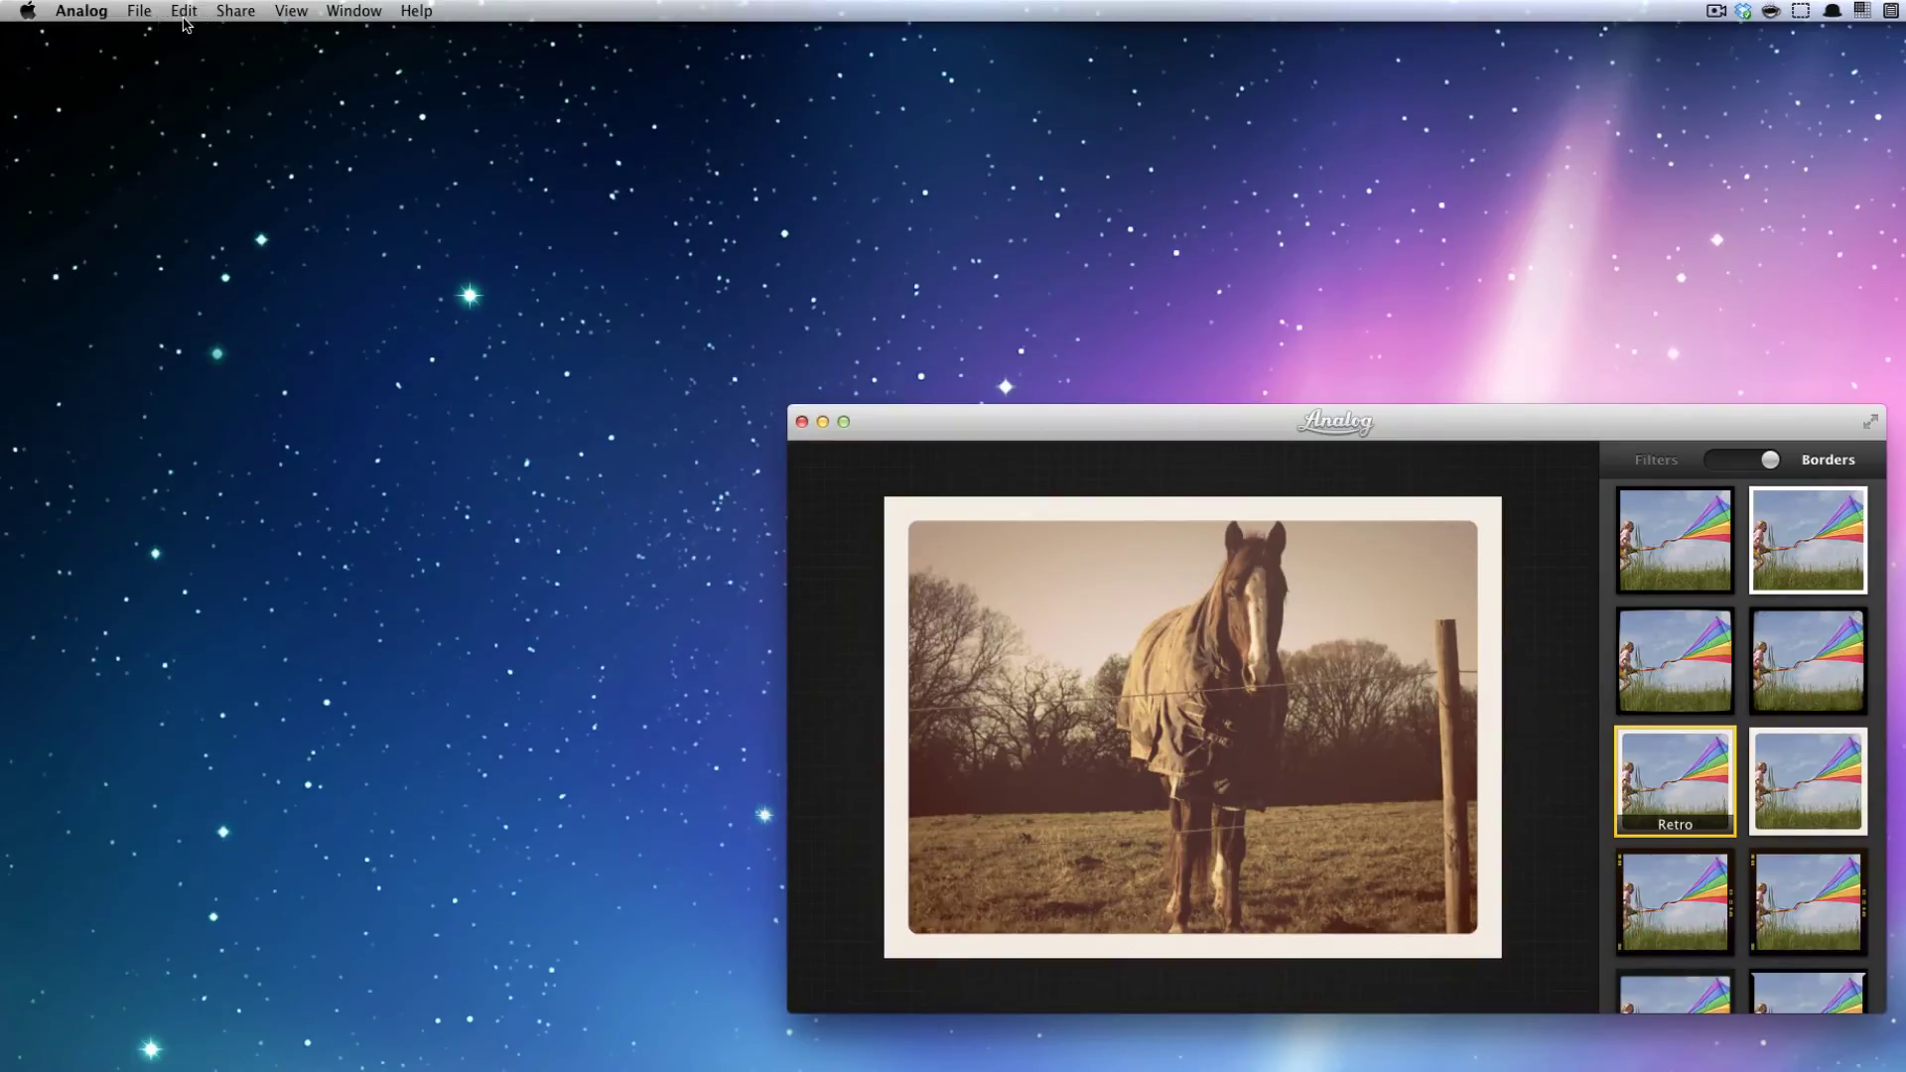
left_click(139, 10)
mouse_move(184, 12)
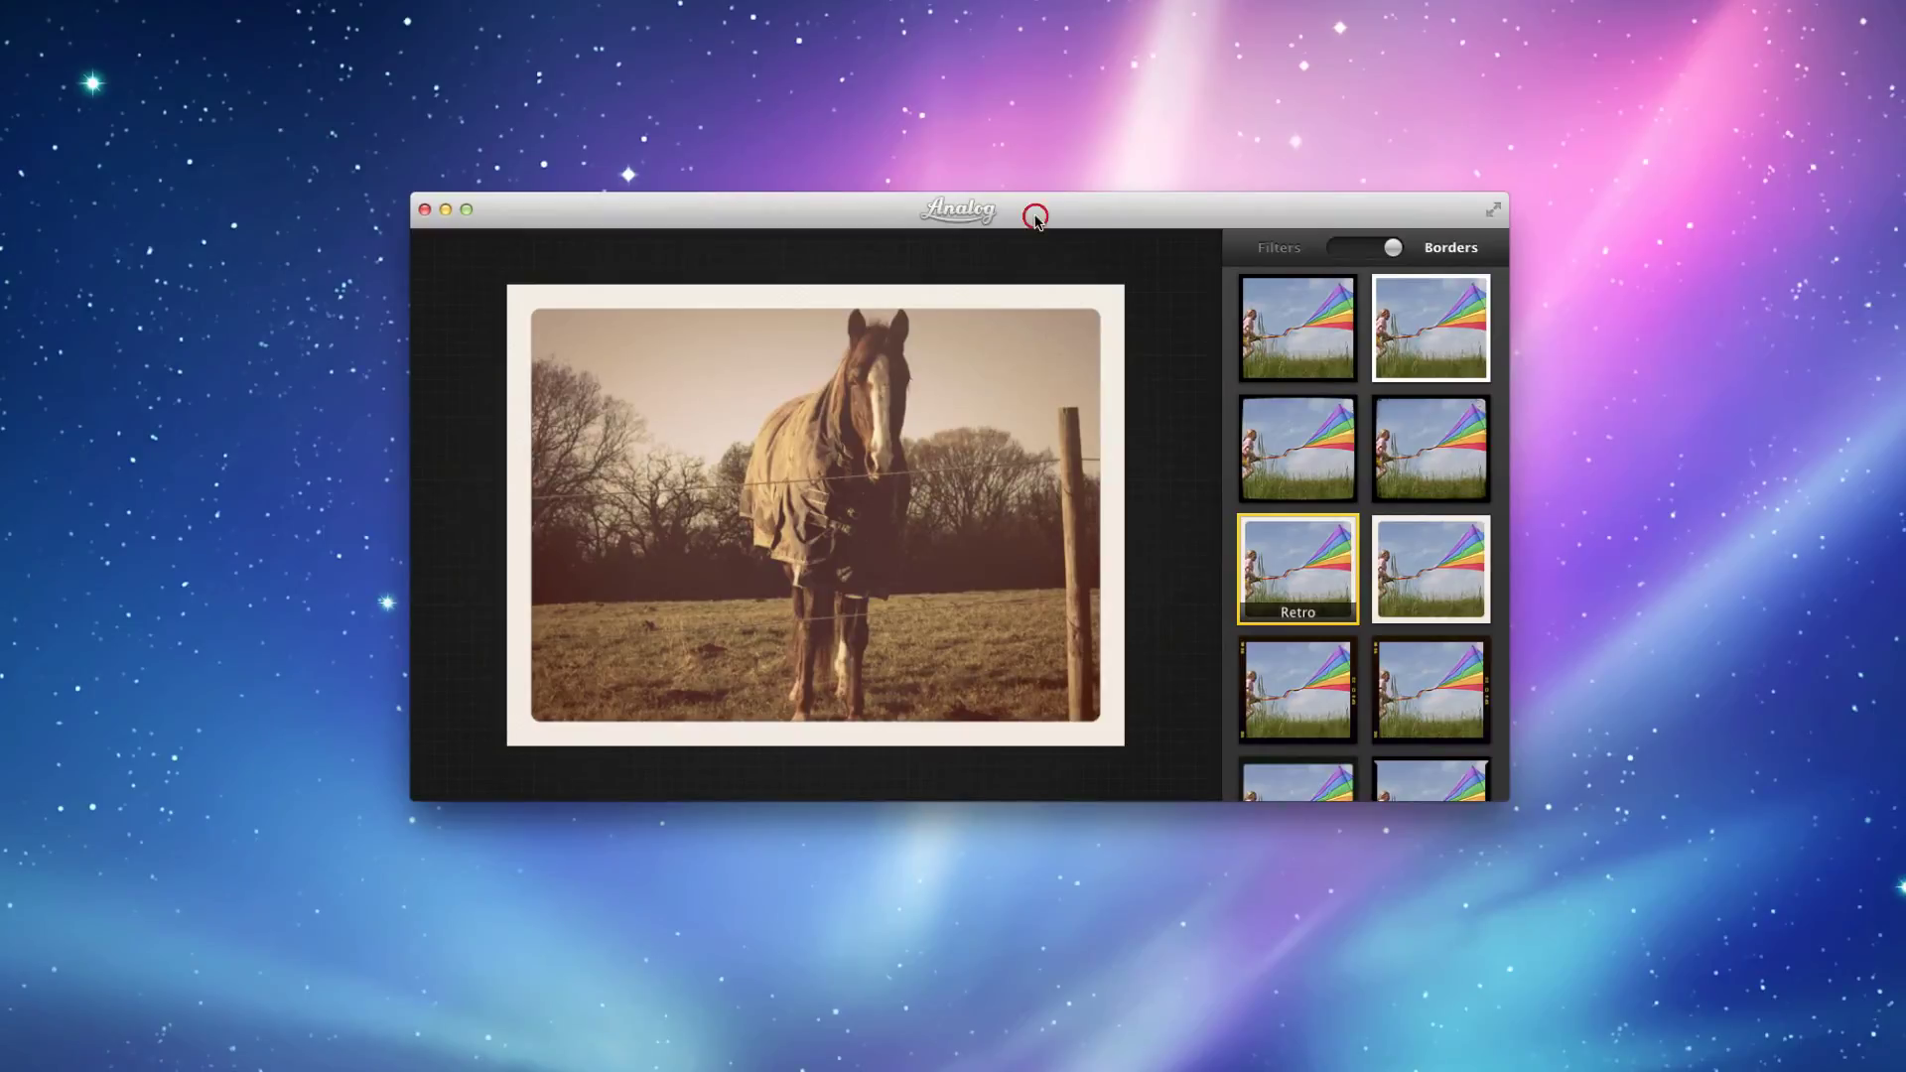
mouse_move(941, 452)
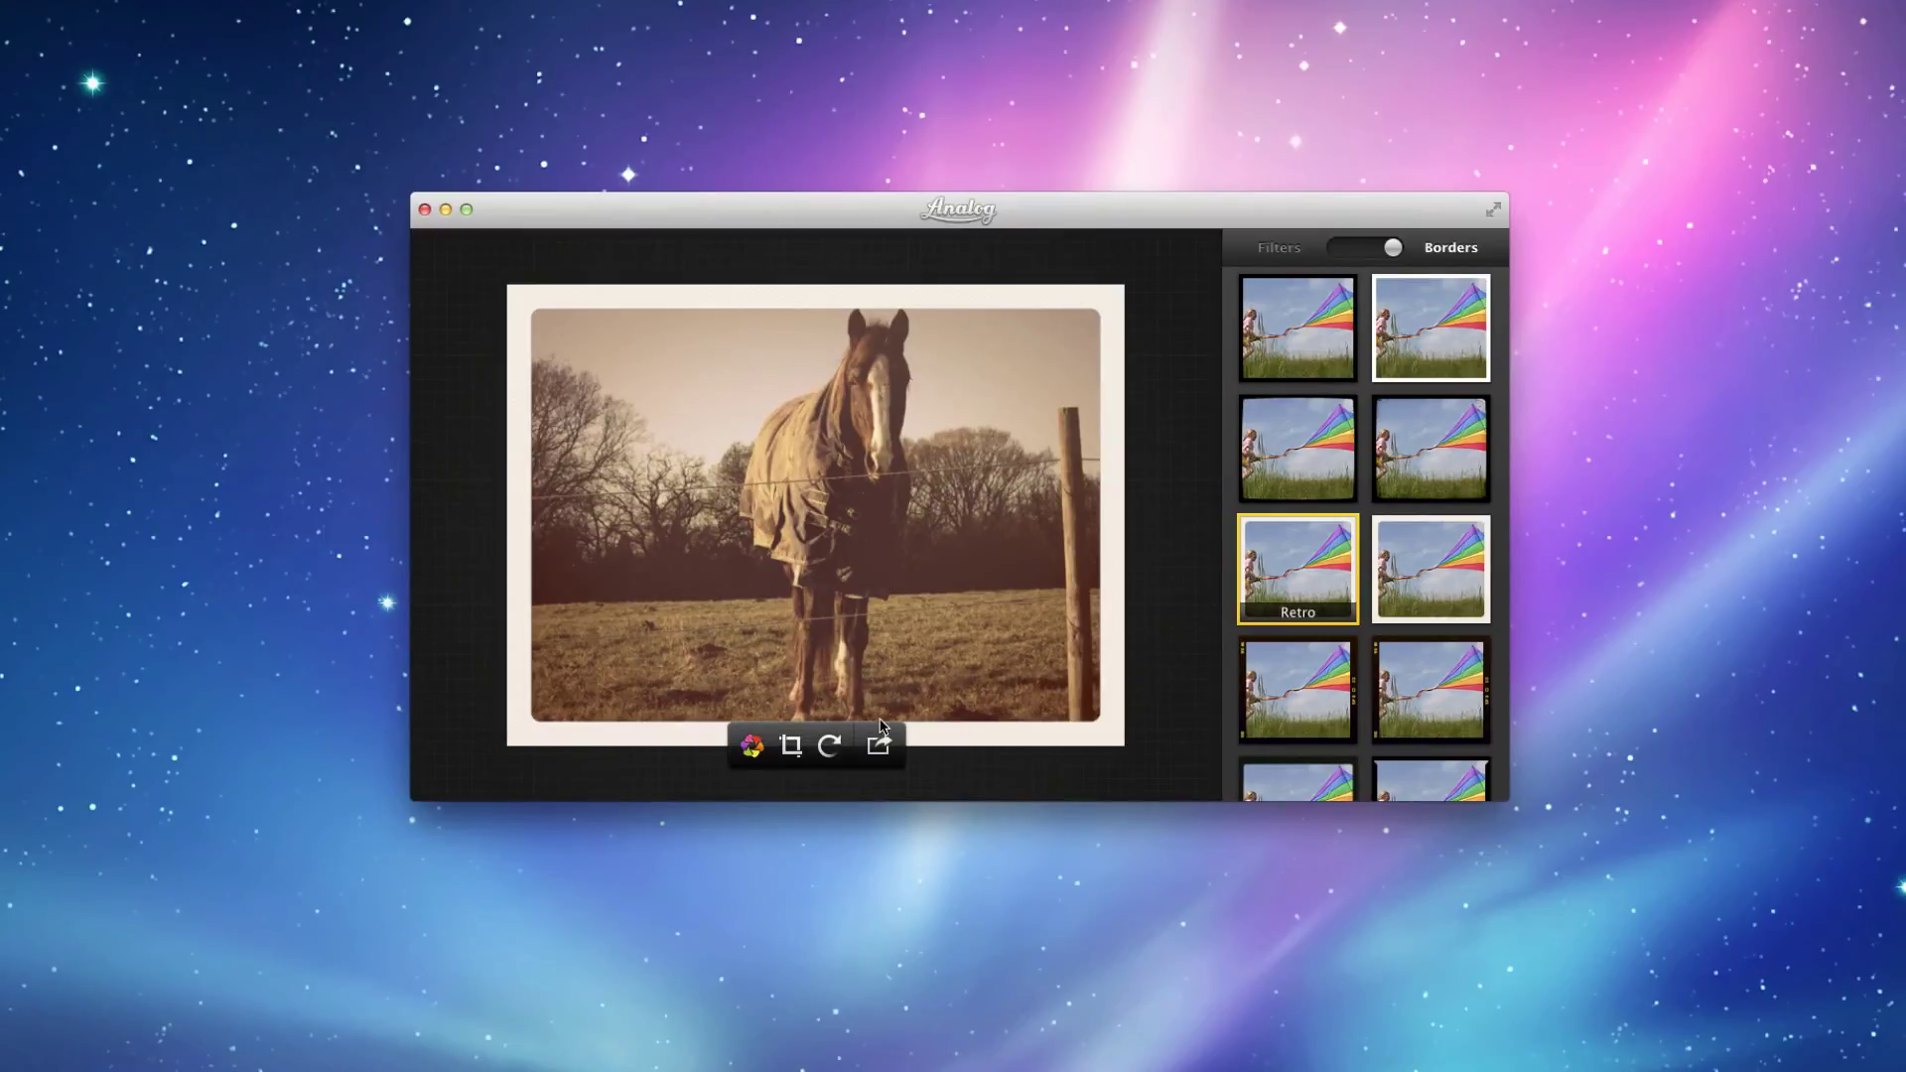
Use Save As to save the photo on the Desktop as 'testing image.jpg'.
left_click(878, 750)
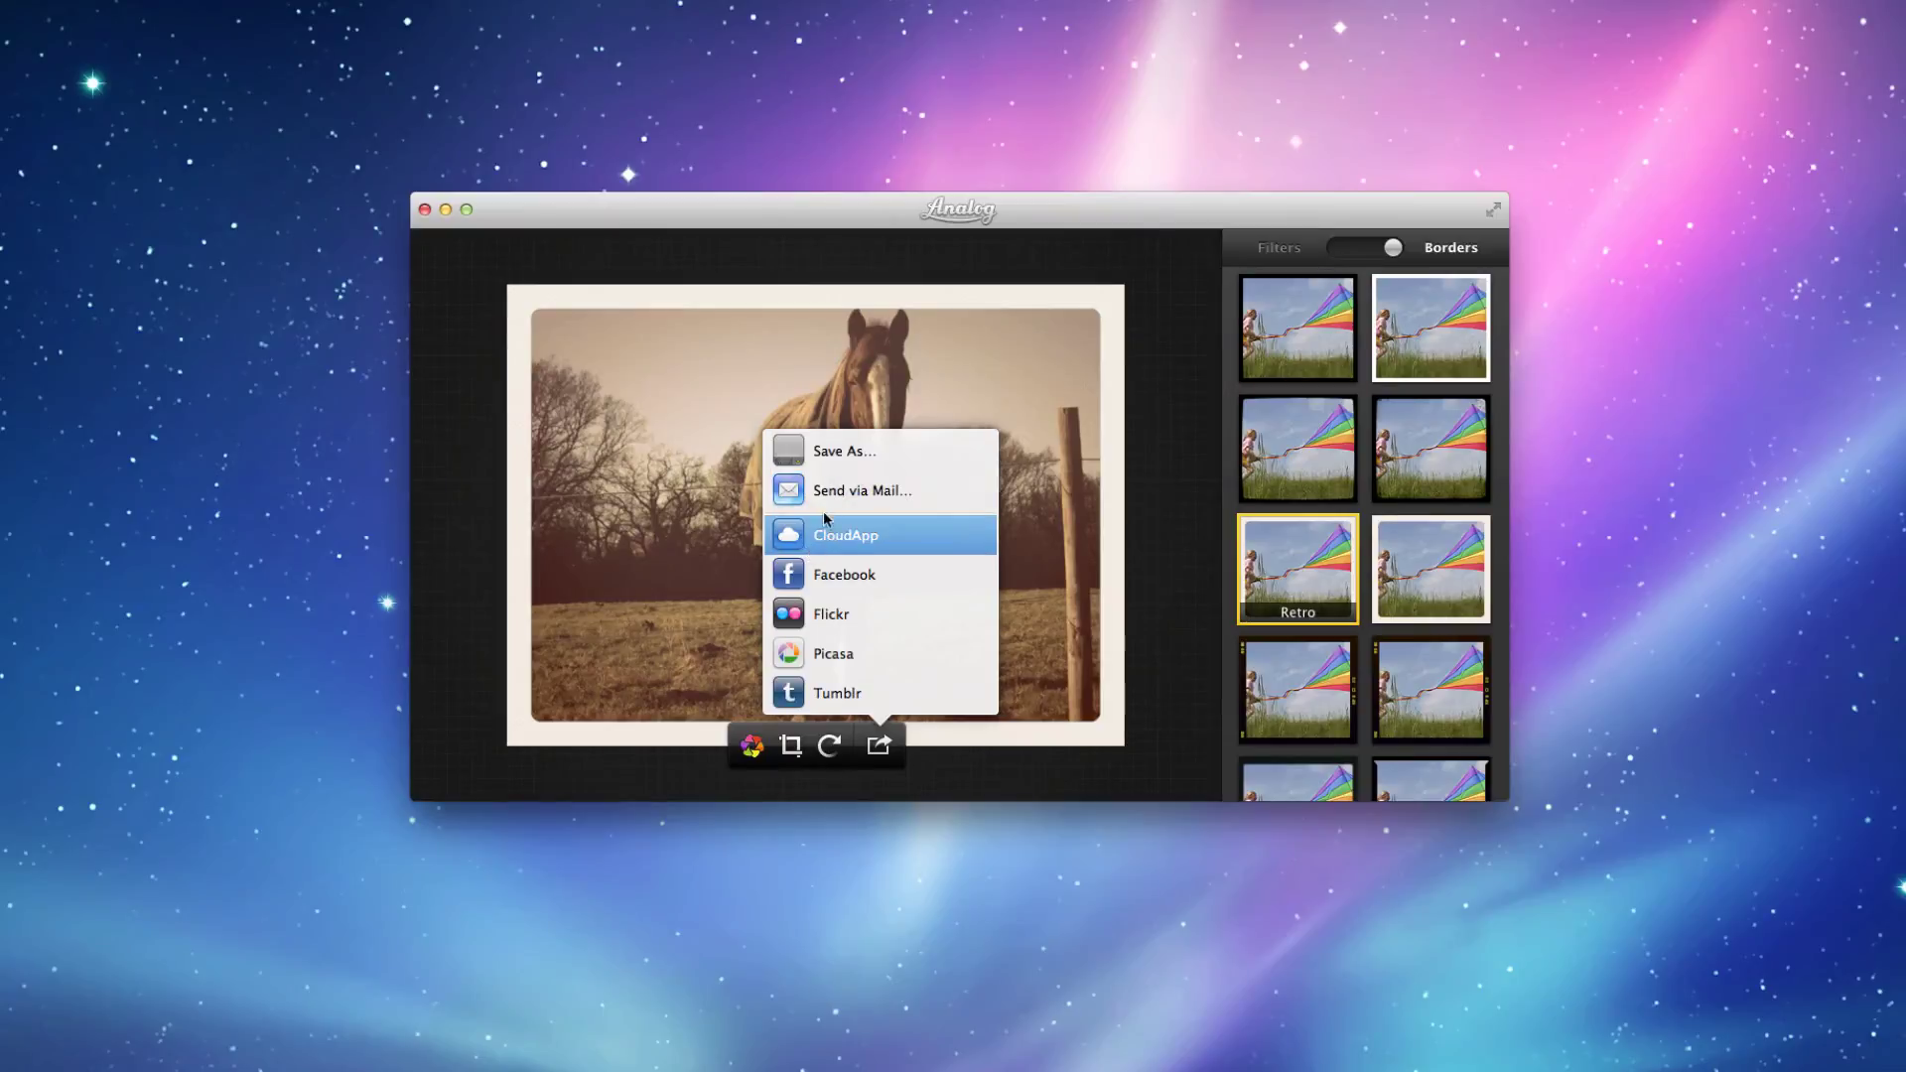
left_click(837, 453)
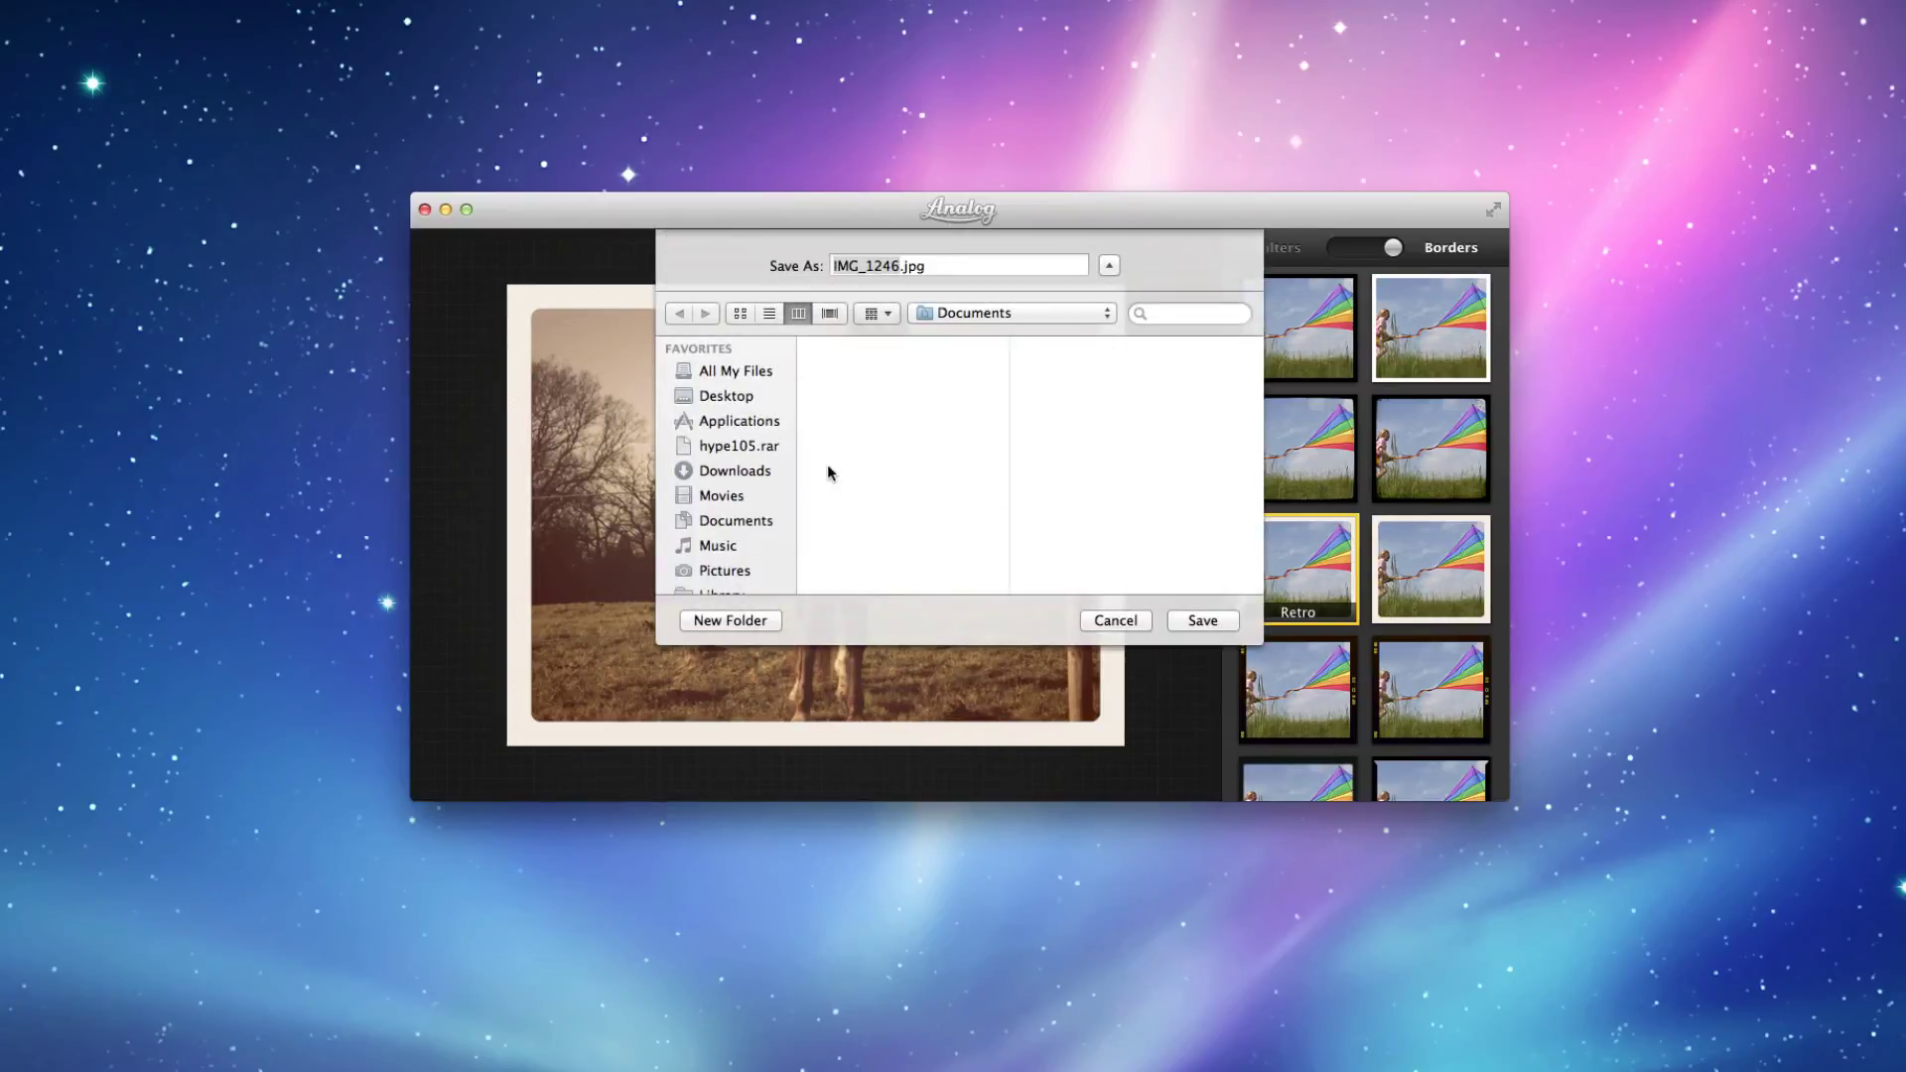
left_click(739, 397)
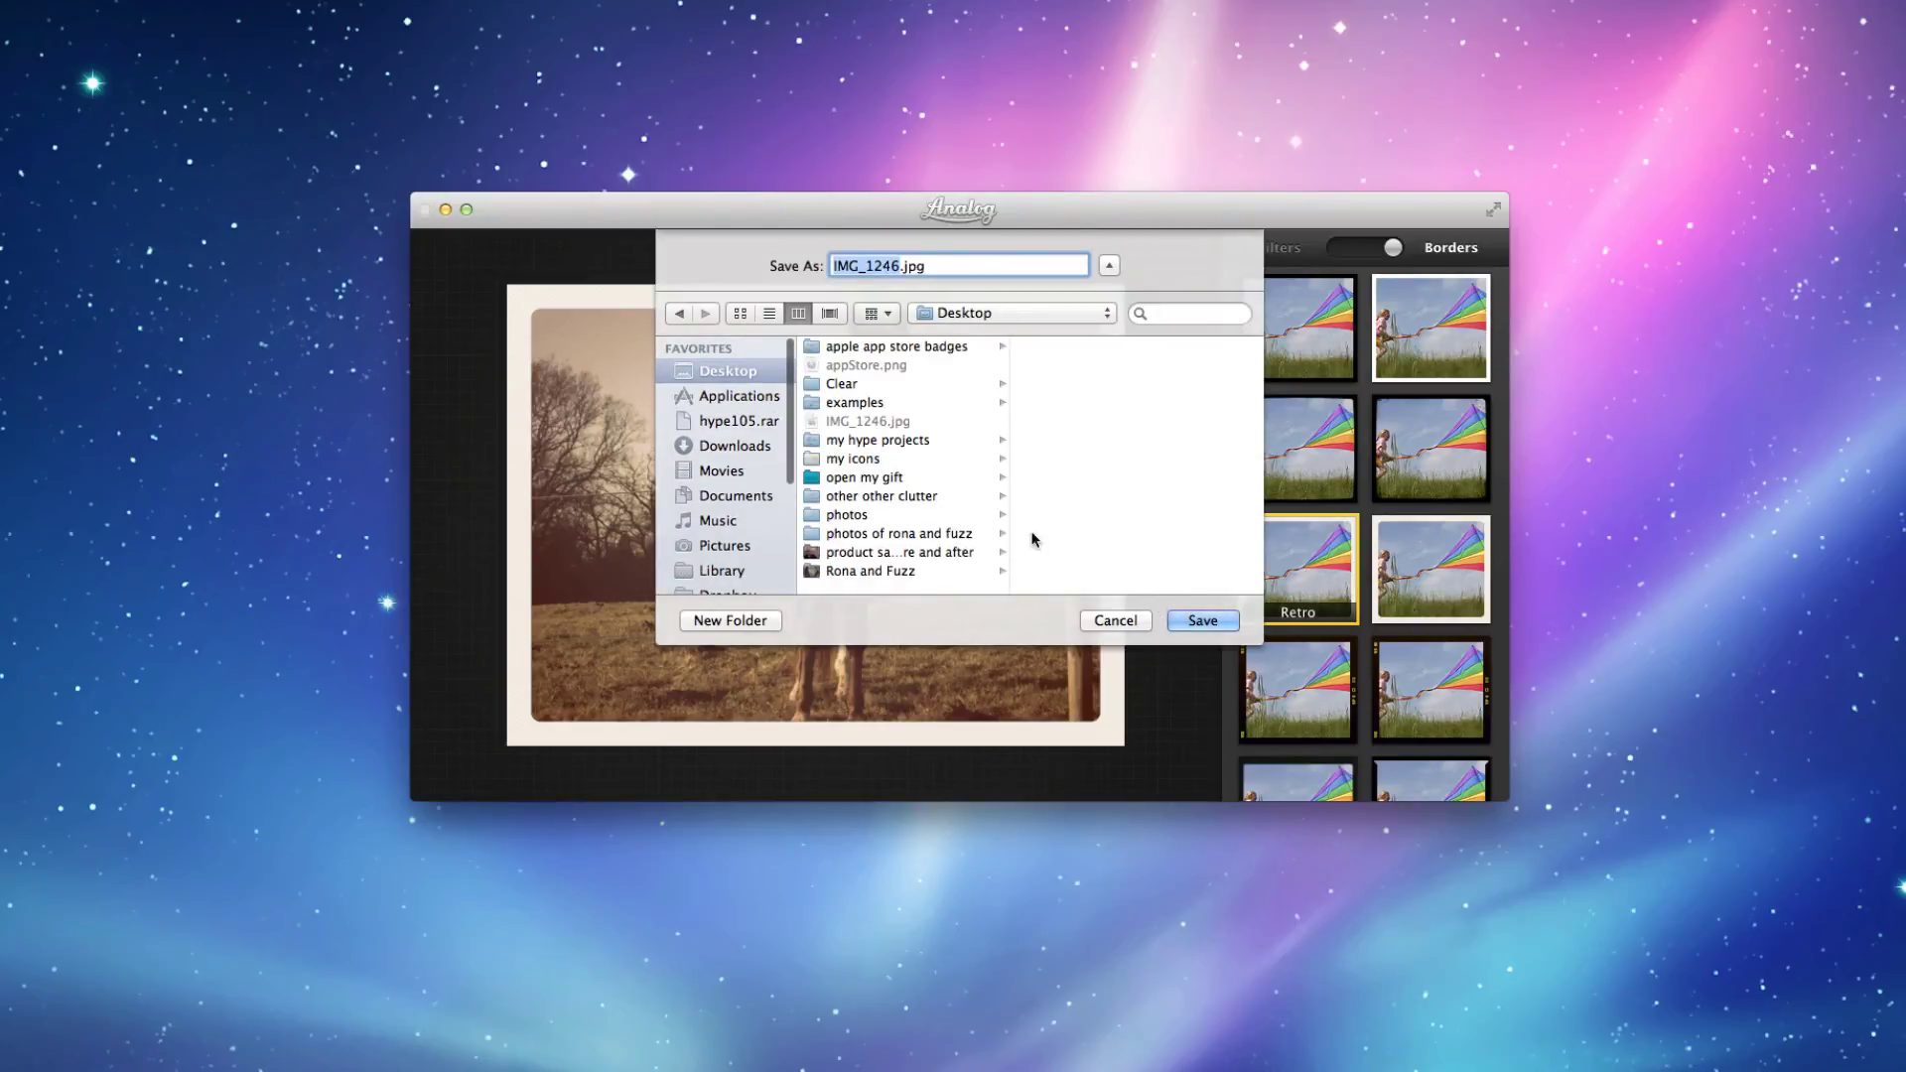
type("te")
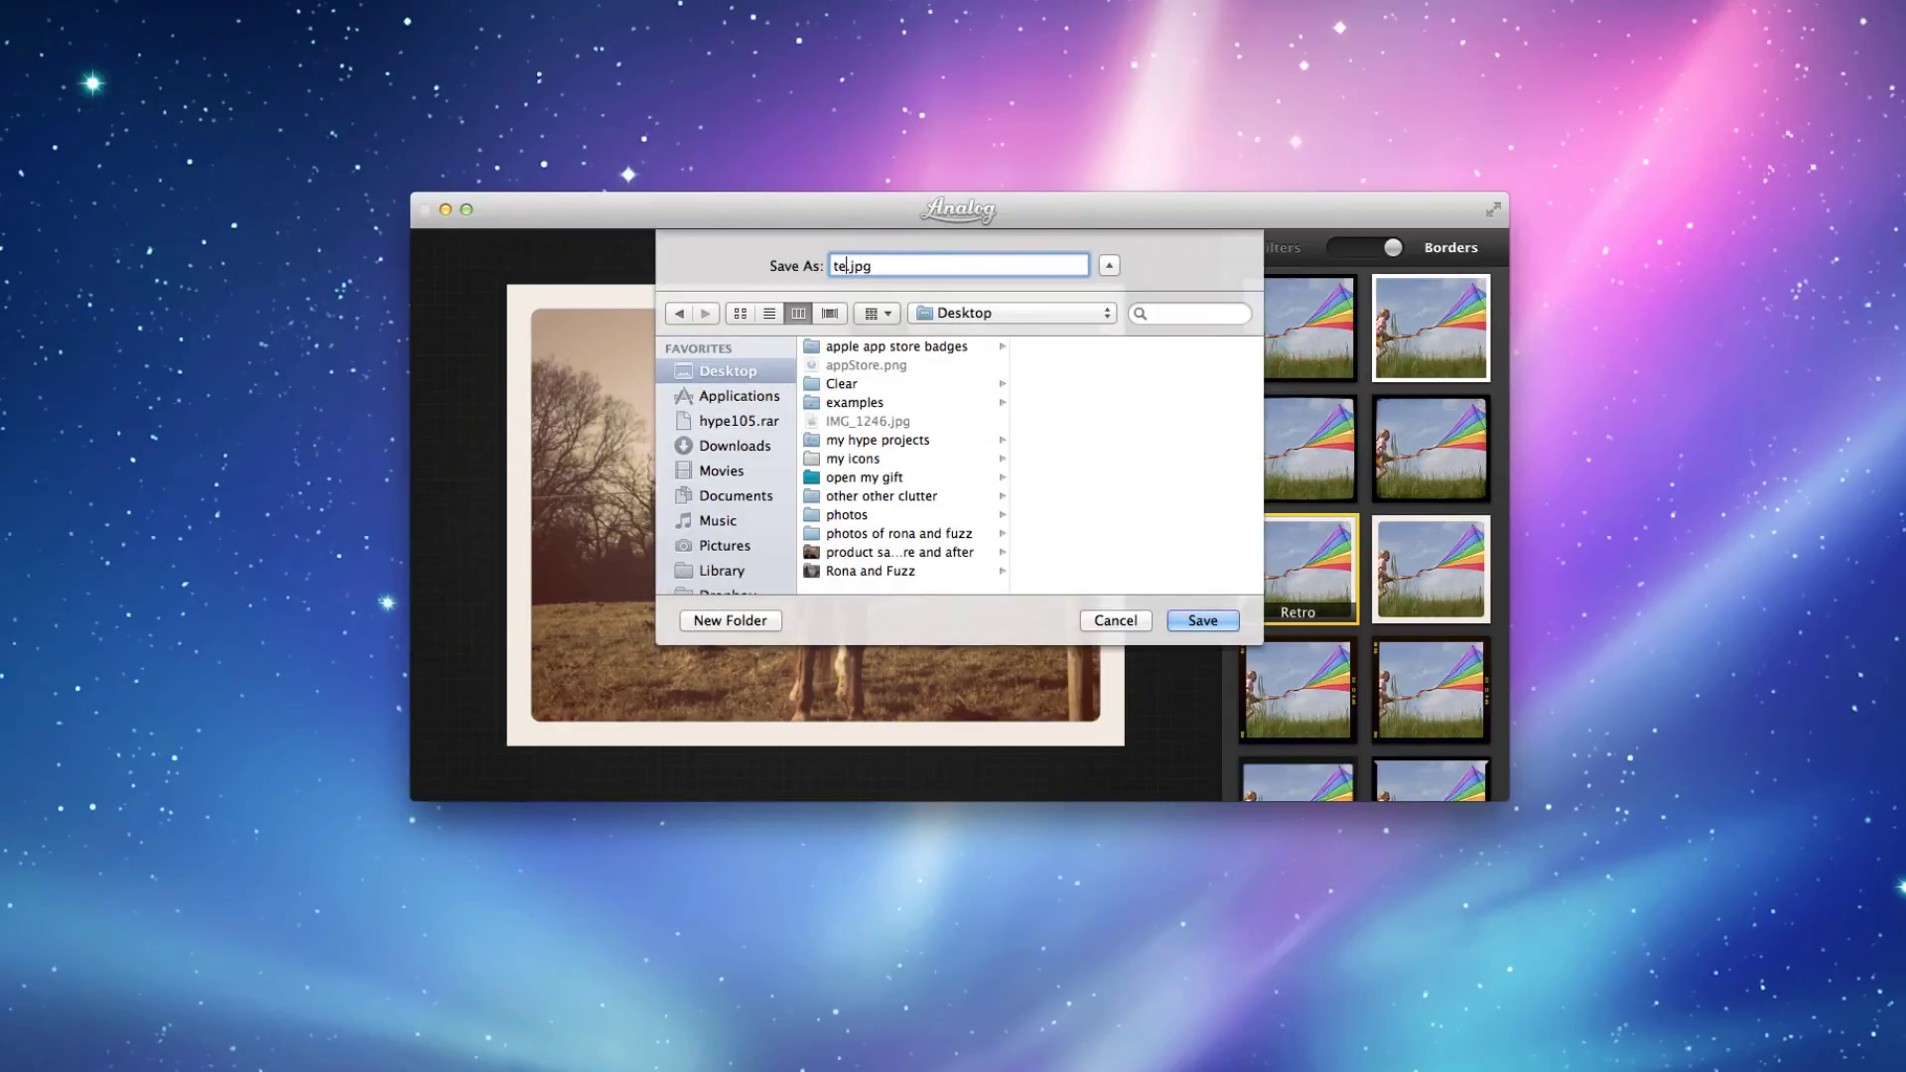
type("sting imah")
key("BackSpace")
type("ge")
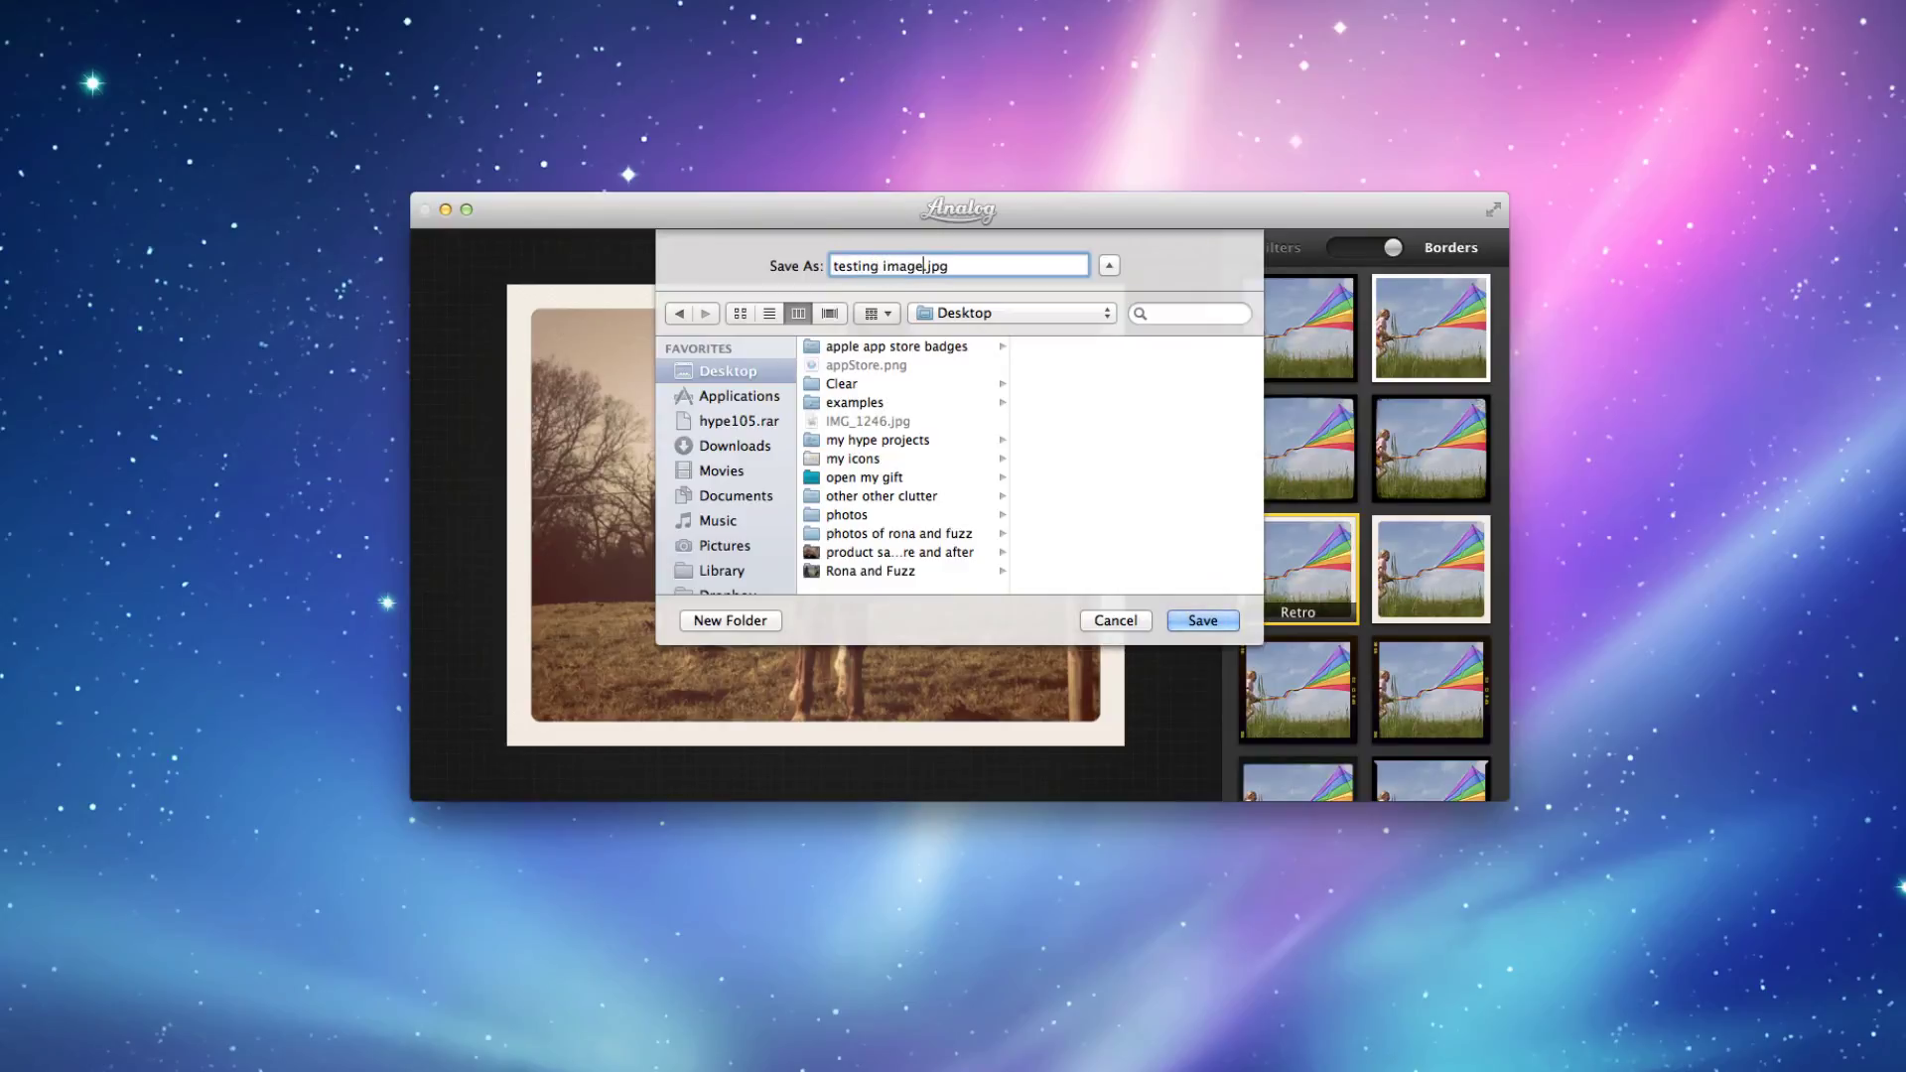
left_click(1206, 615)
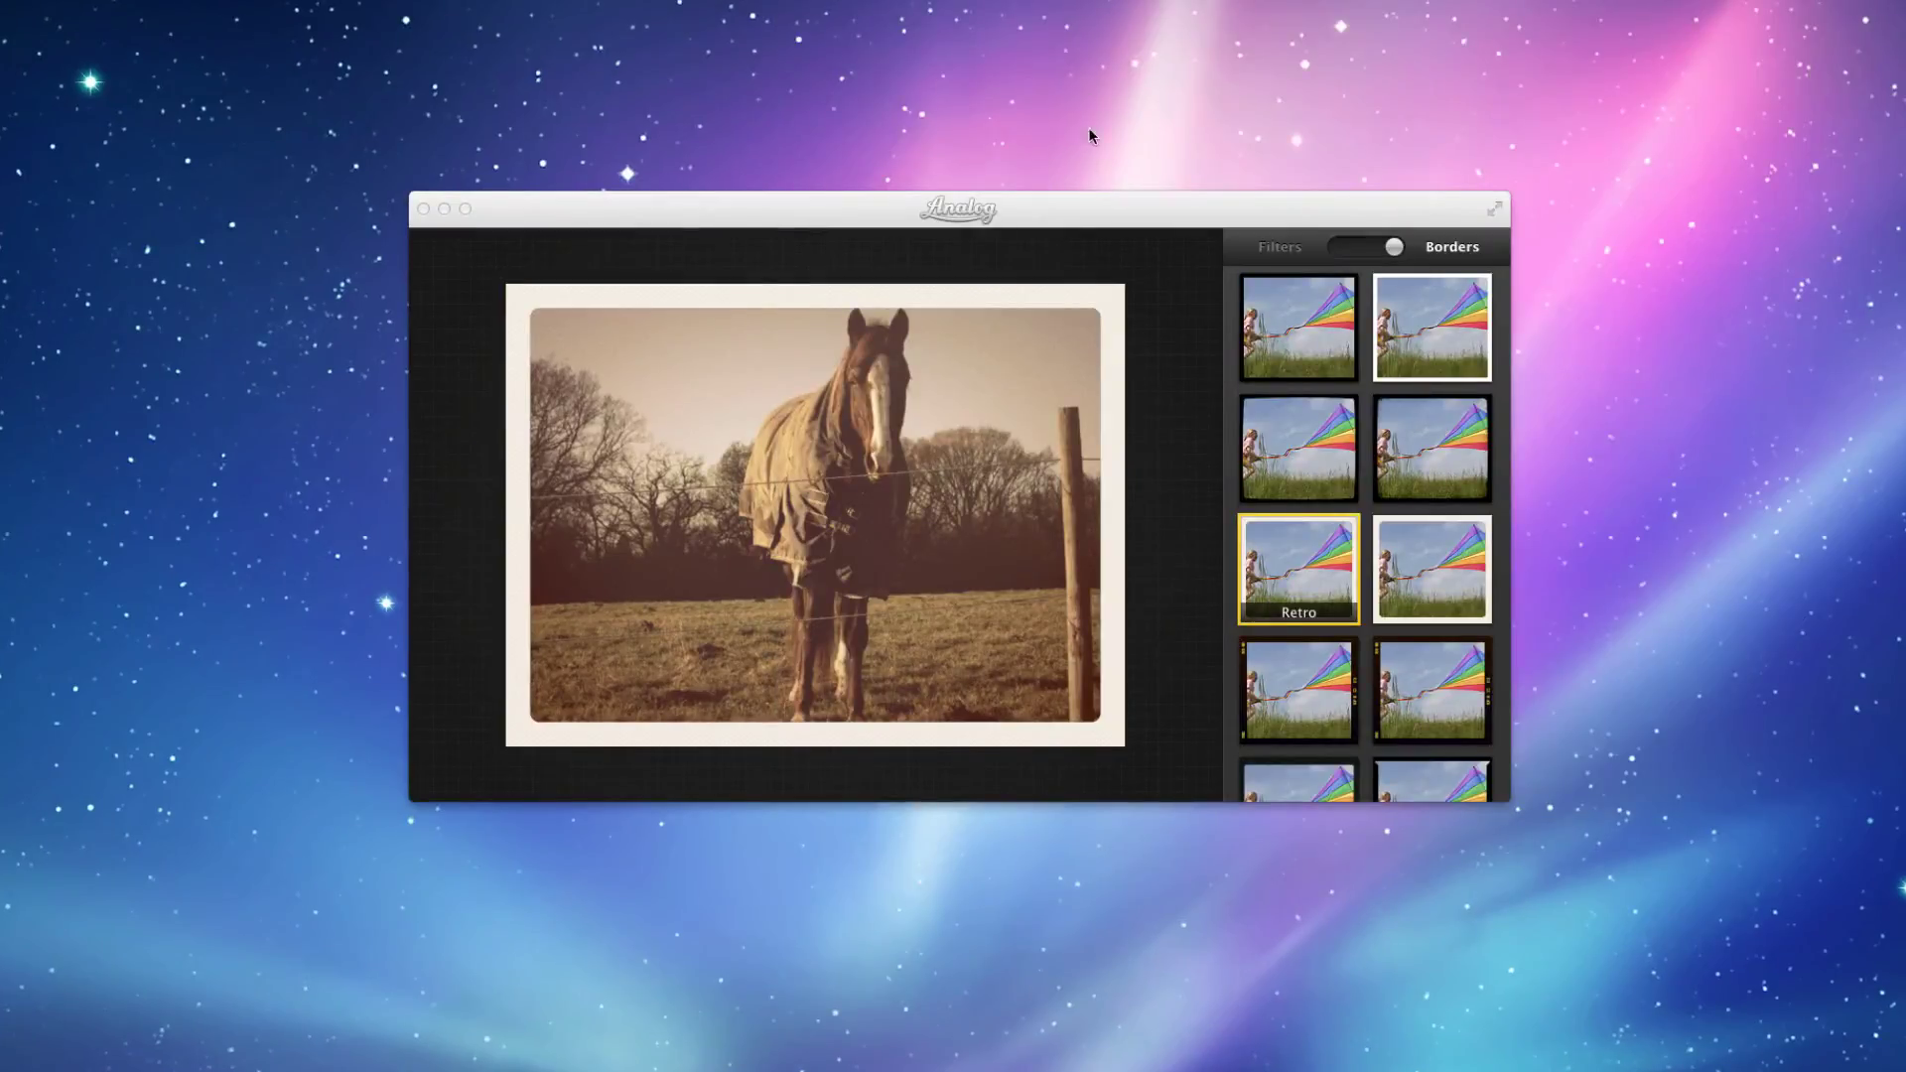
left_click(863, 324)
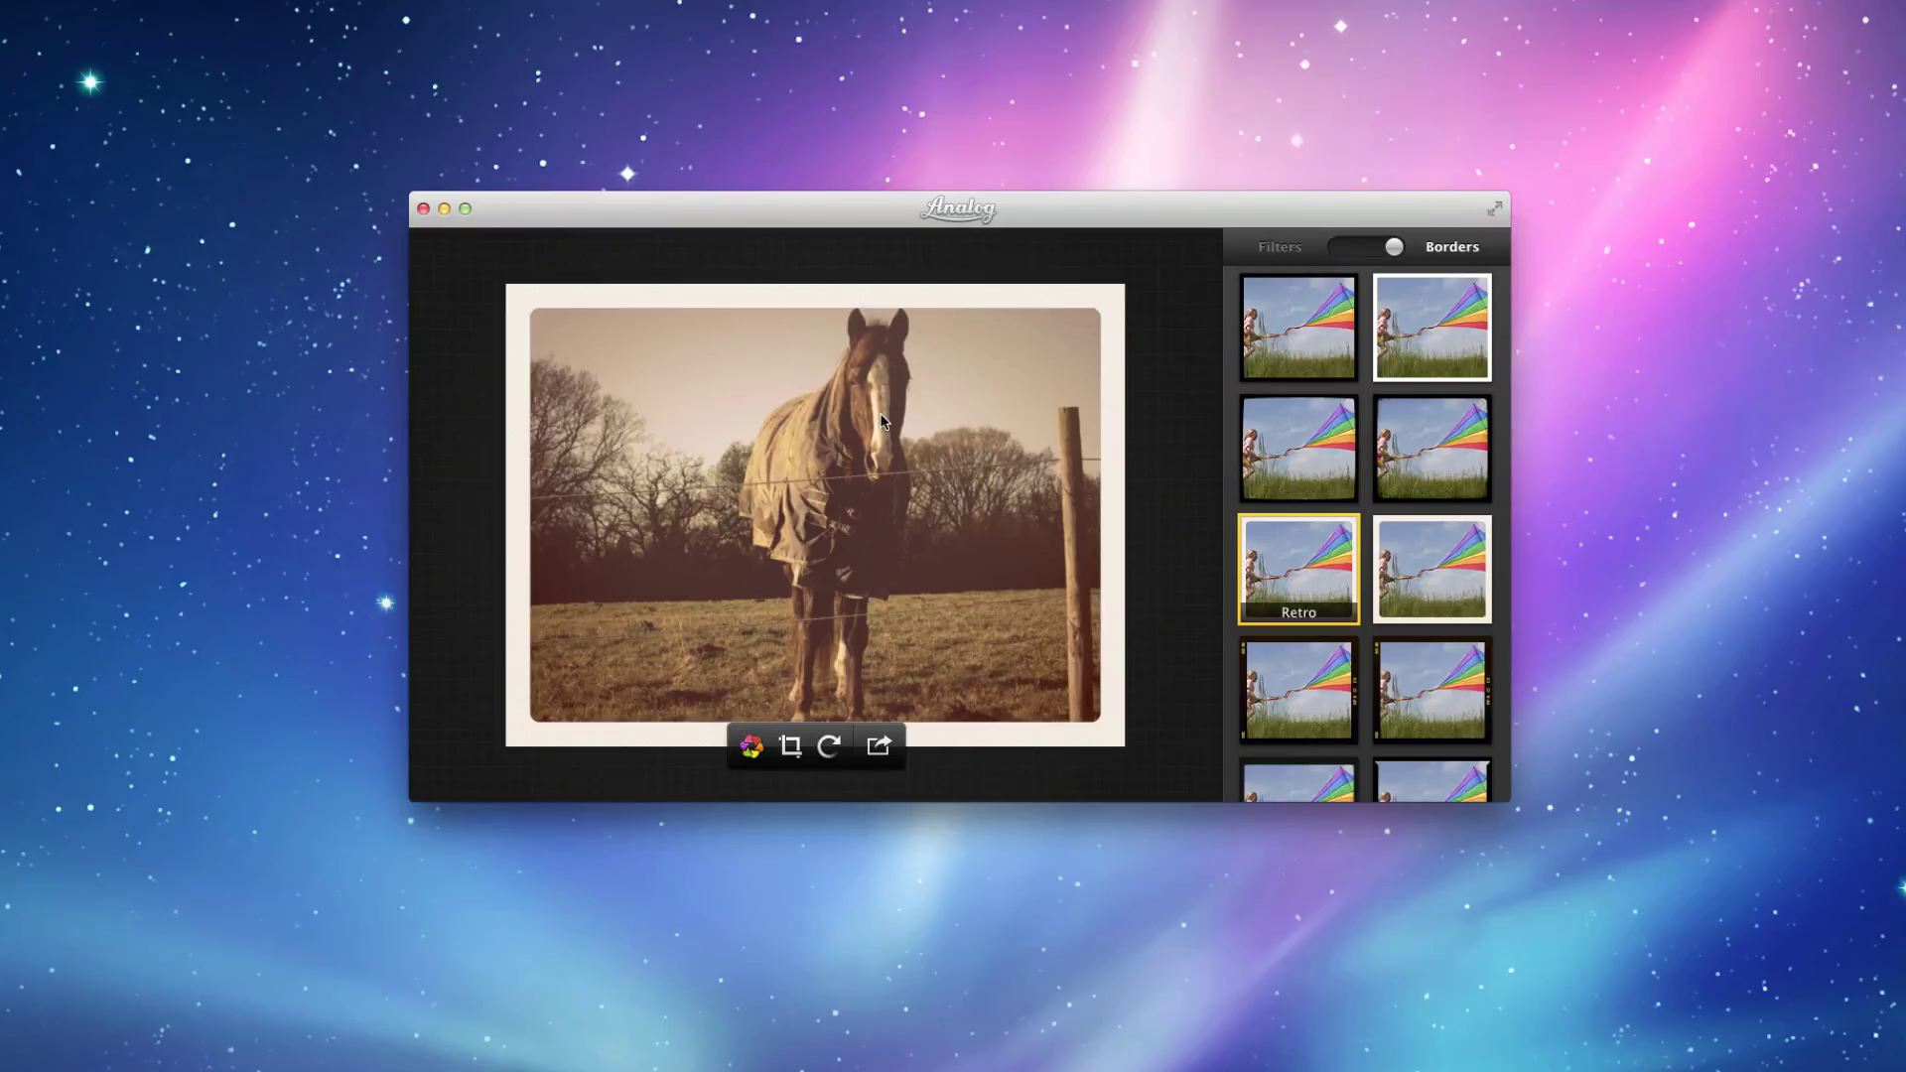